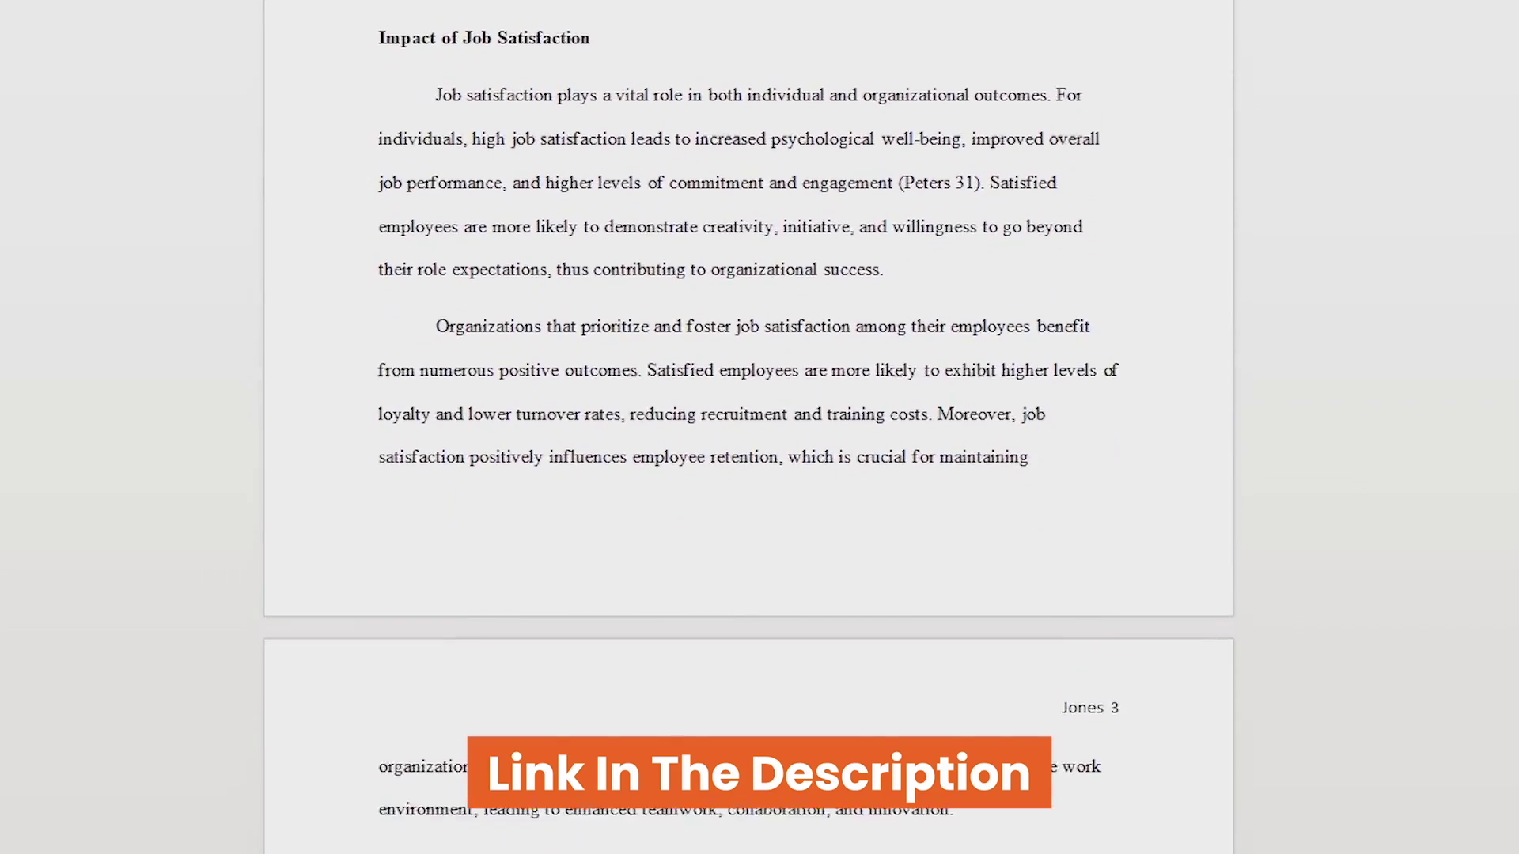
pyautogui.scroll(-2, 748, 427)
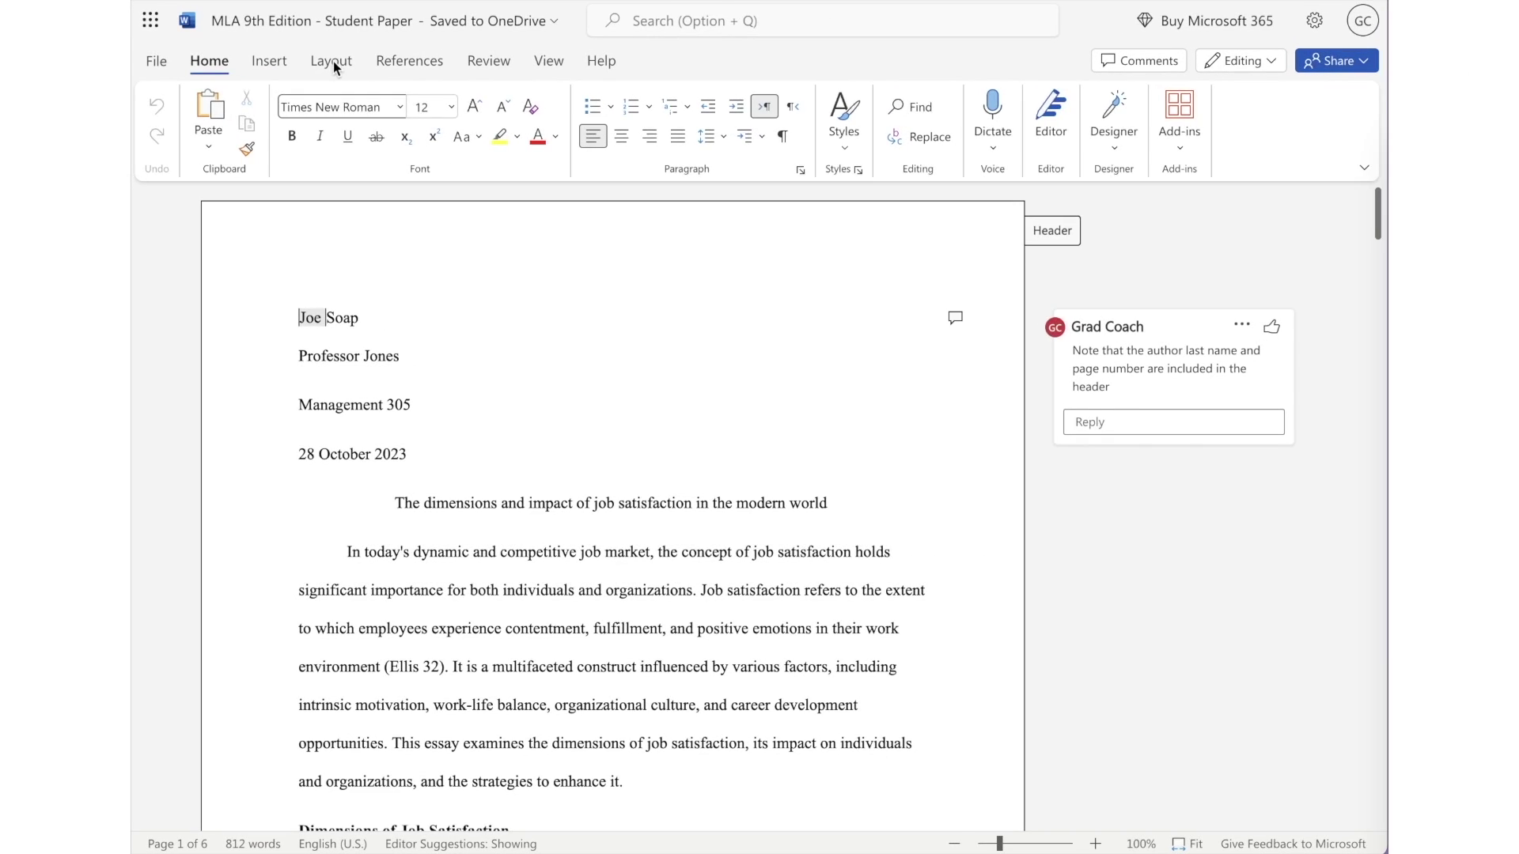
# Step: Examine the page margin presets, checking the Normal preset with 1" margins on all sides
pyautogui.click(334, 60)
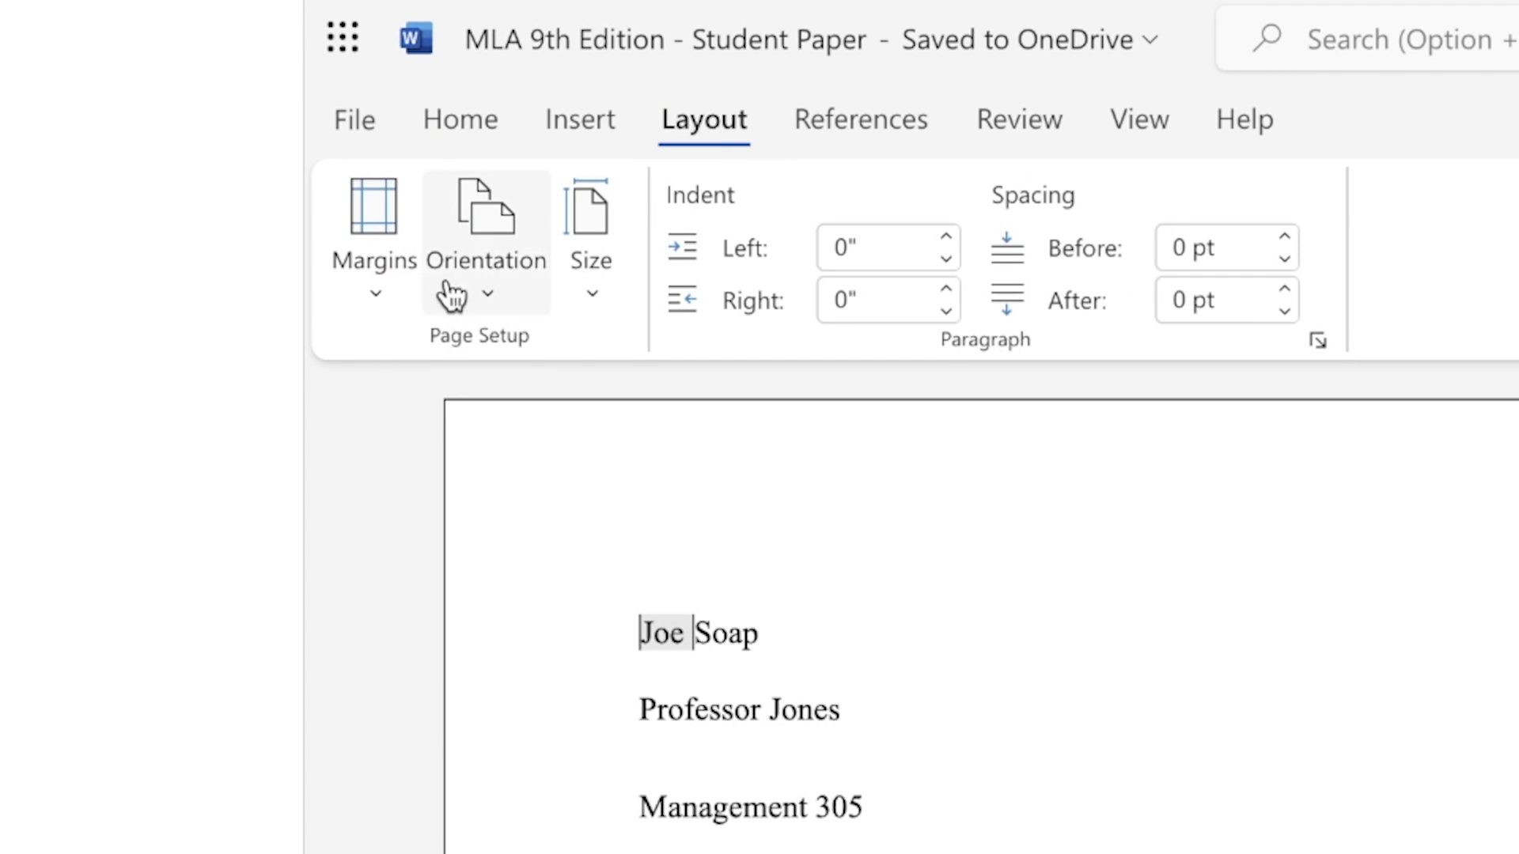
pyautogui.click(374, 269)
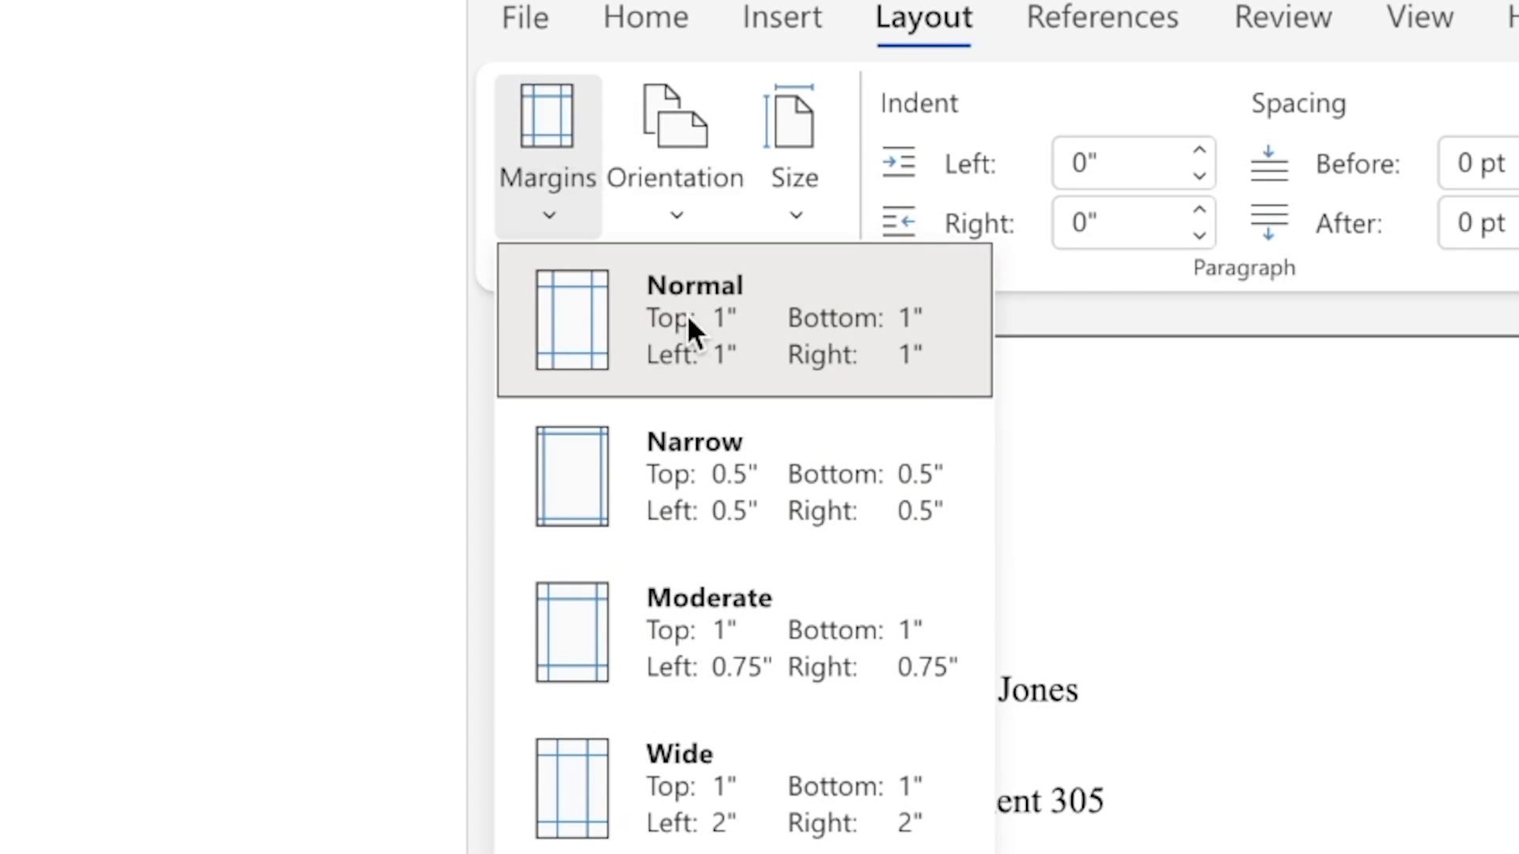
pyautogui.press('Escape')
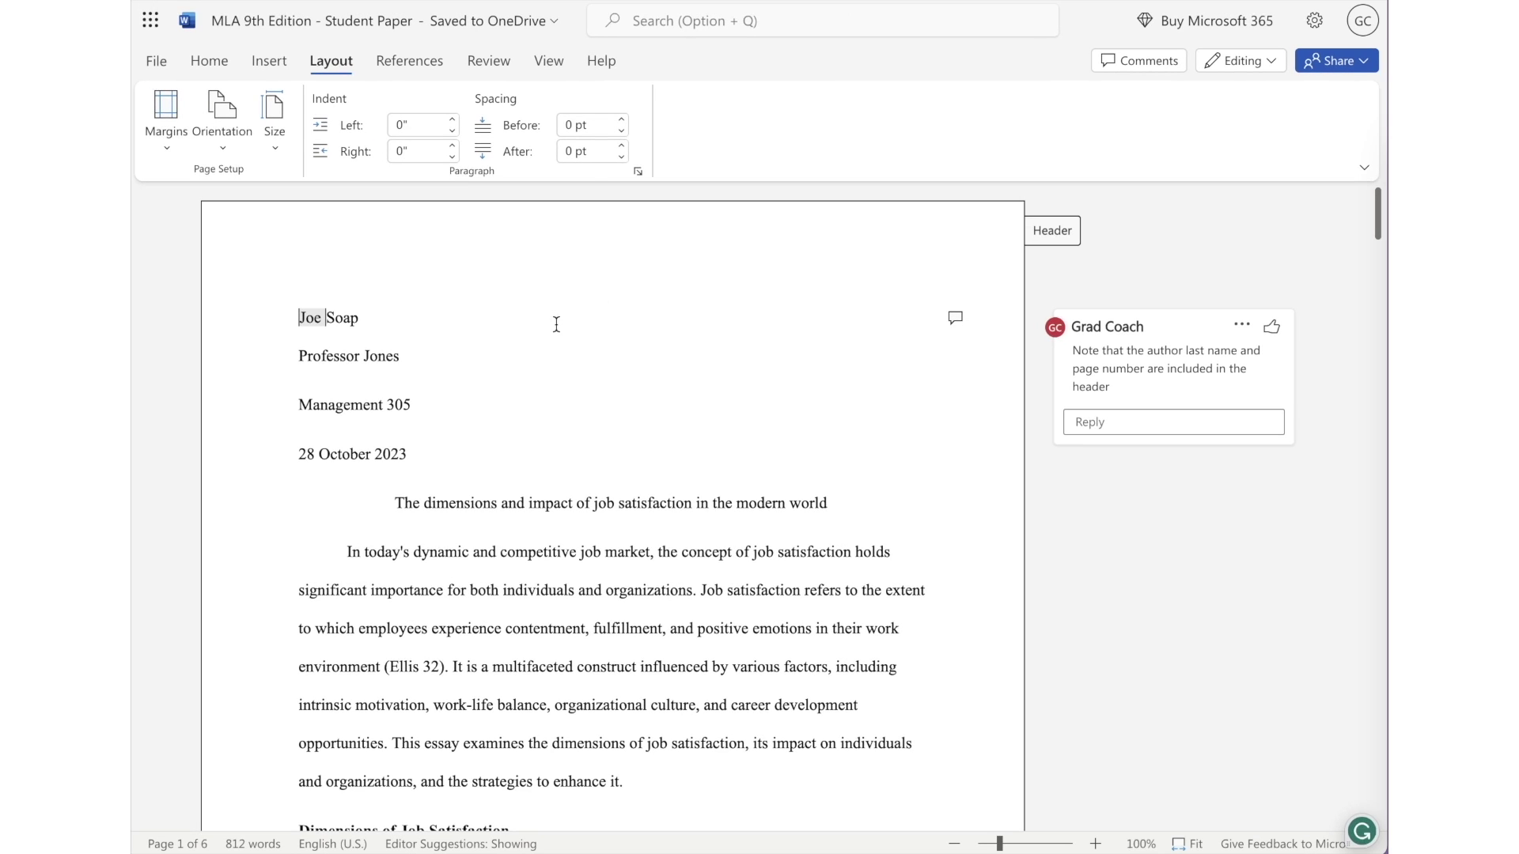
pyautogui.scroll(-3, 453, 330)
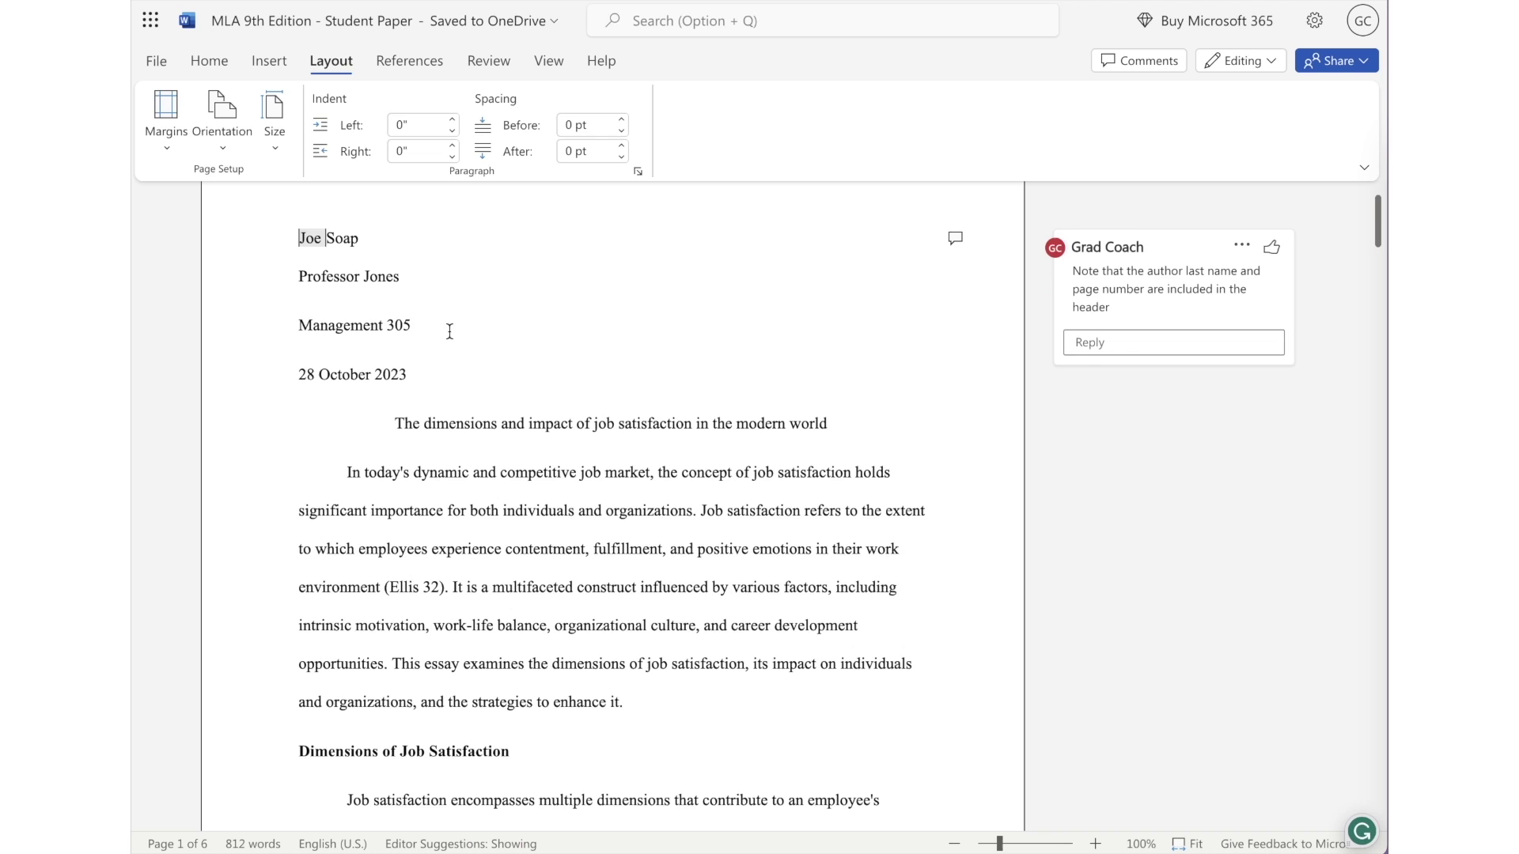
# Step: Set the paragraph line spacing to 2 for double spacing
pyautogui.click(205, 60)
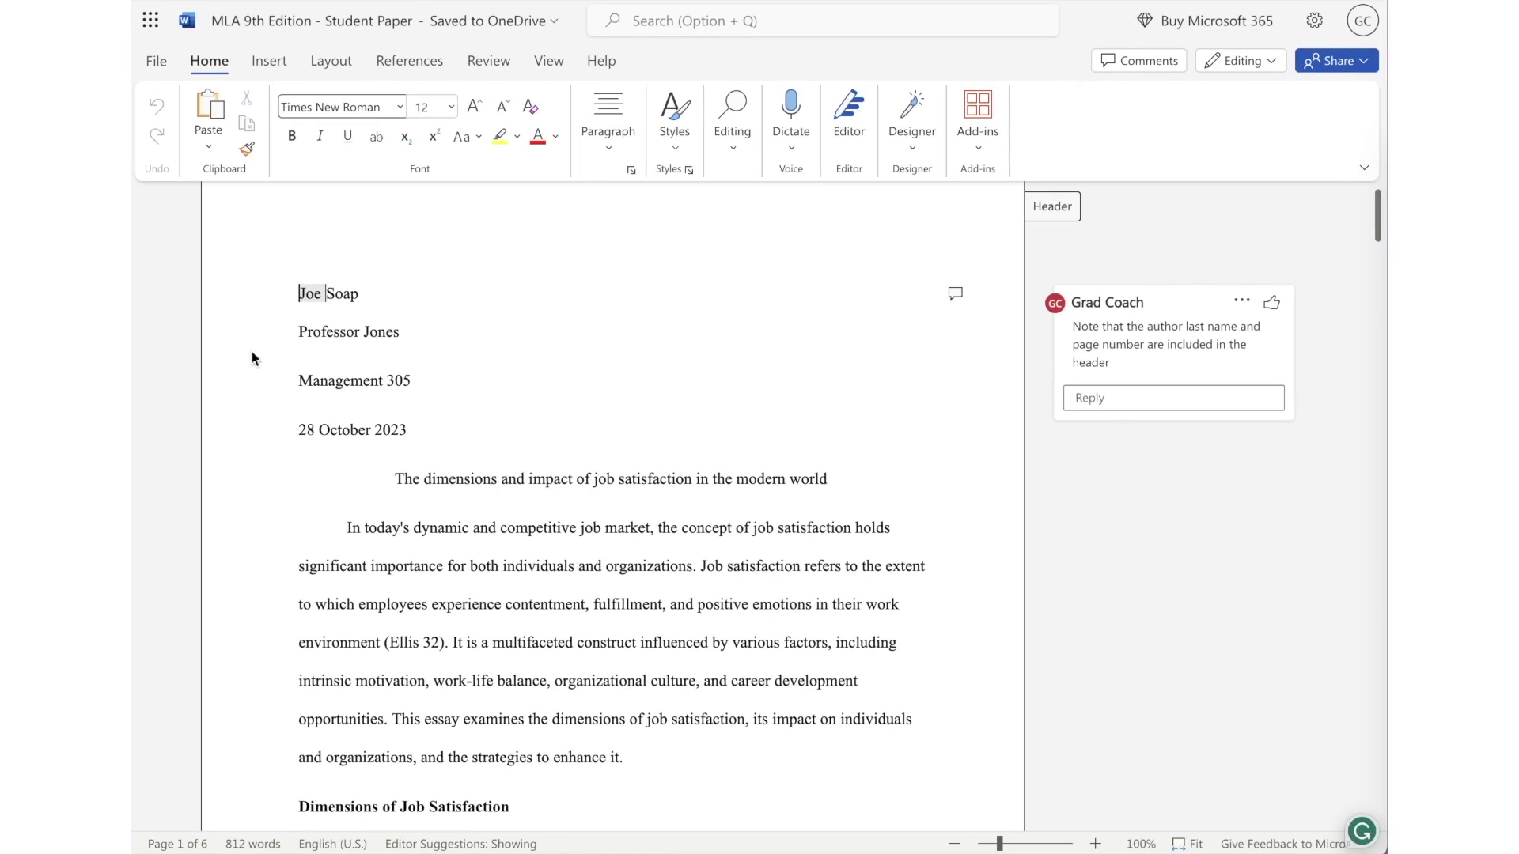
pyautogui.scroll(-3, 461, 390)
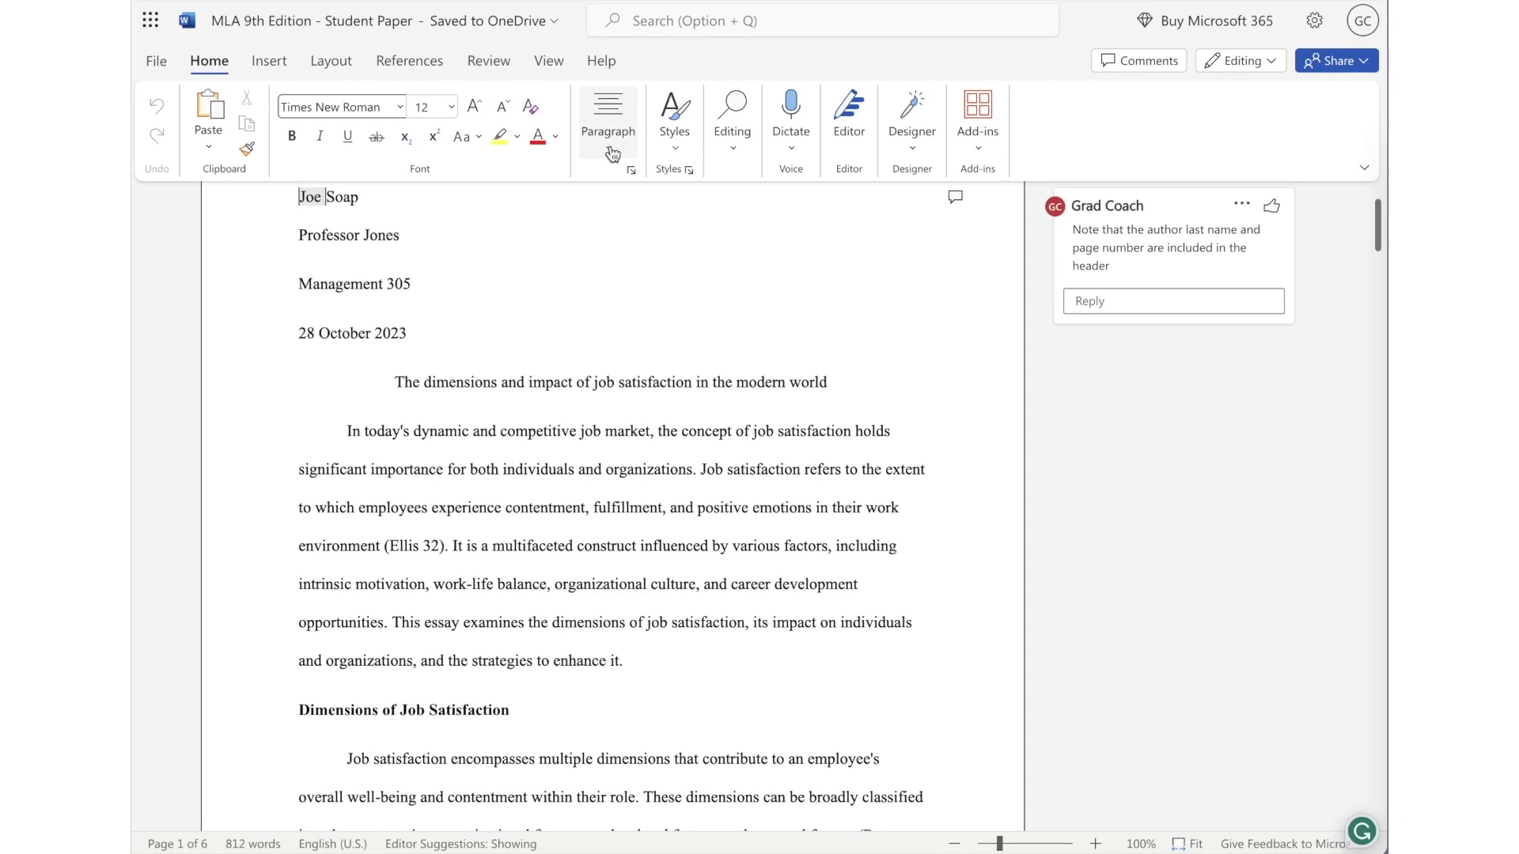
pyautogui.click(613, 153)
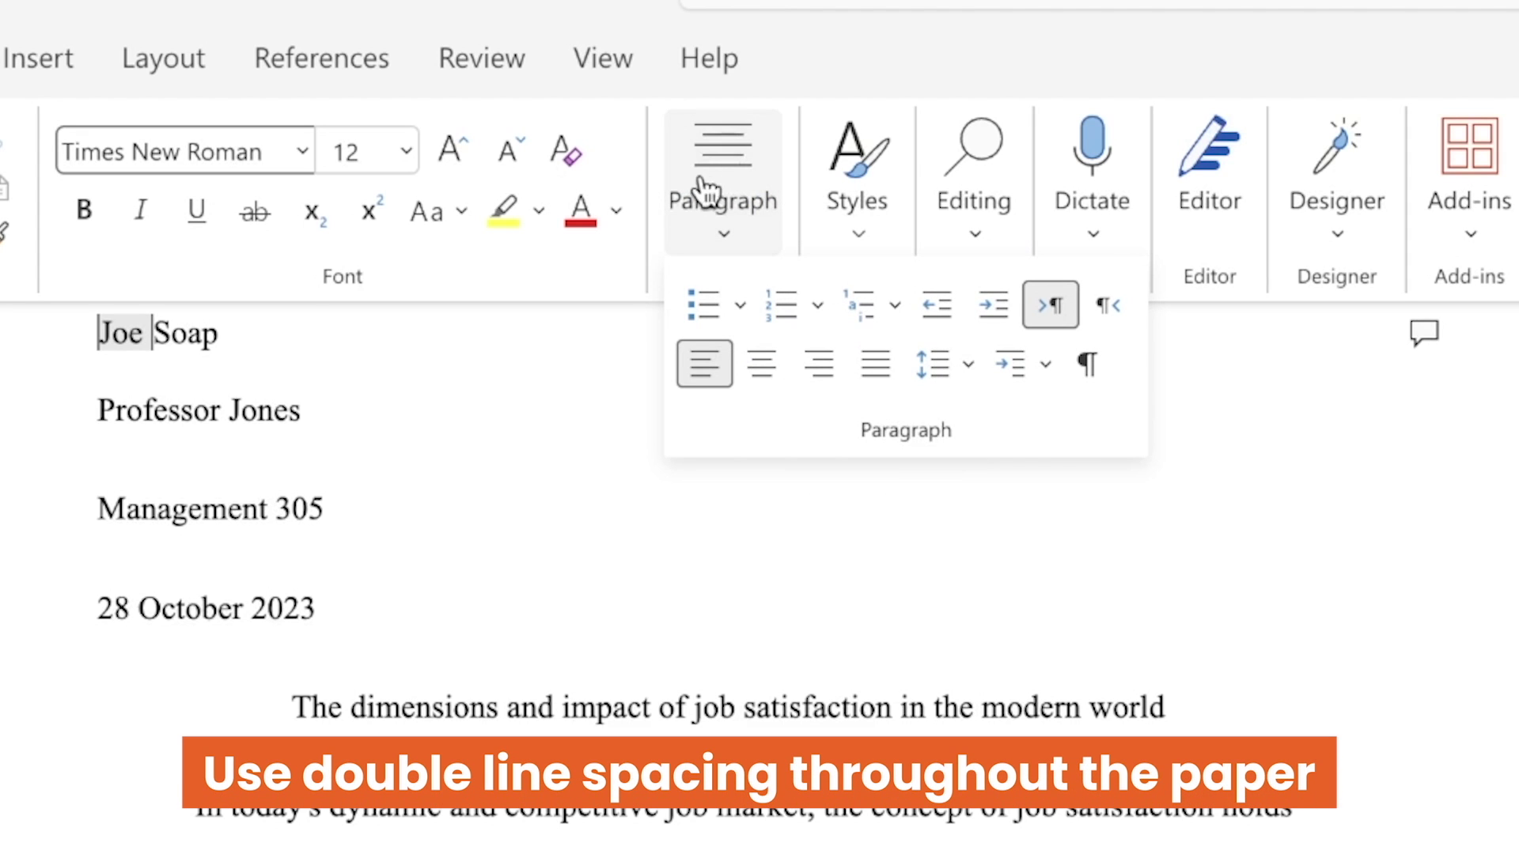
pyautogui.click(953, 383)
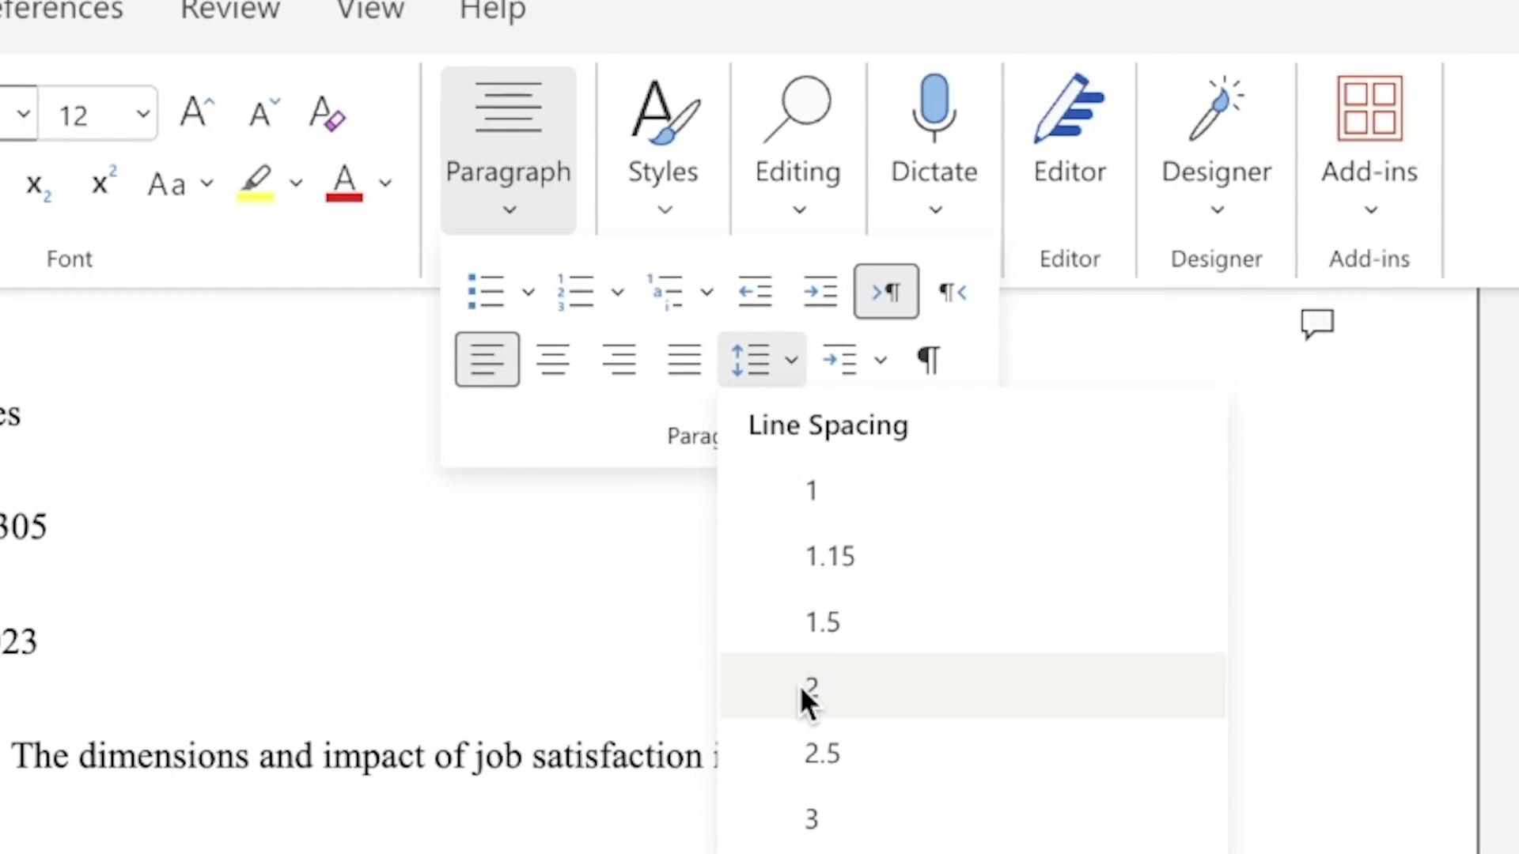
pyautogui.click(802, 689)
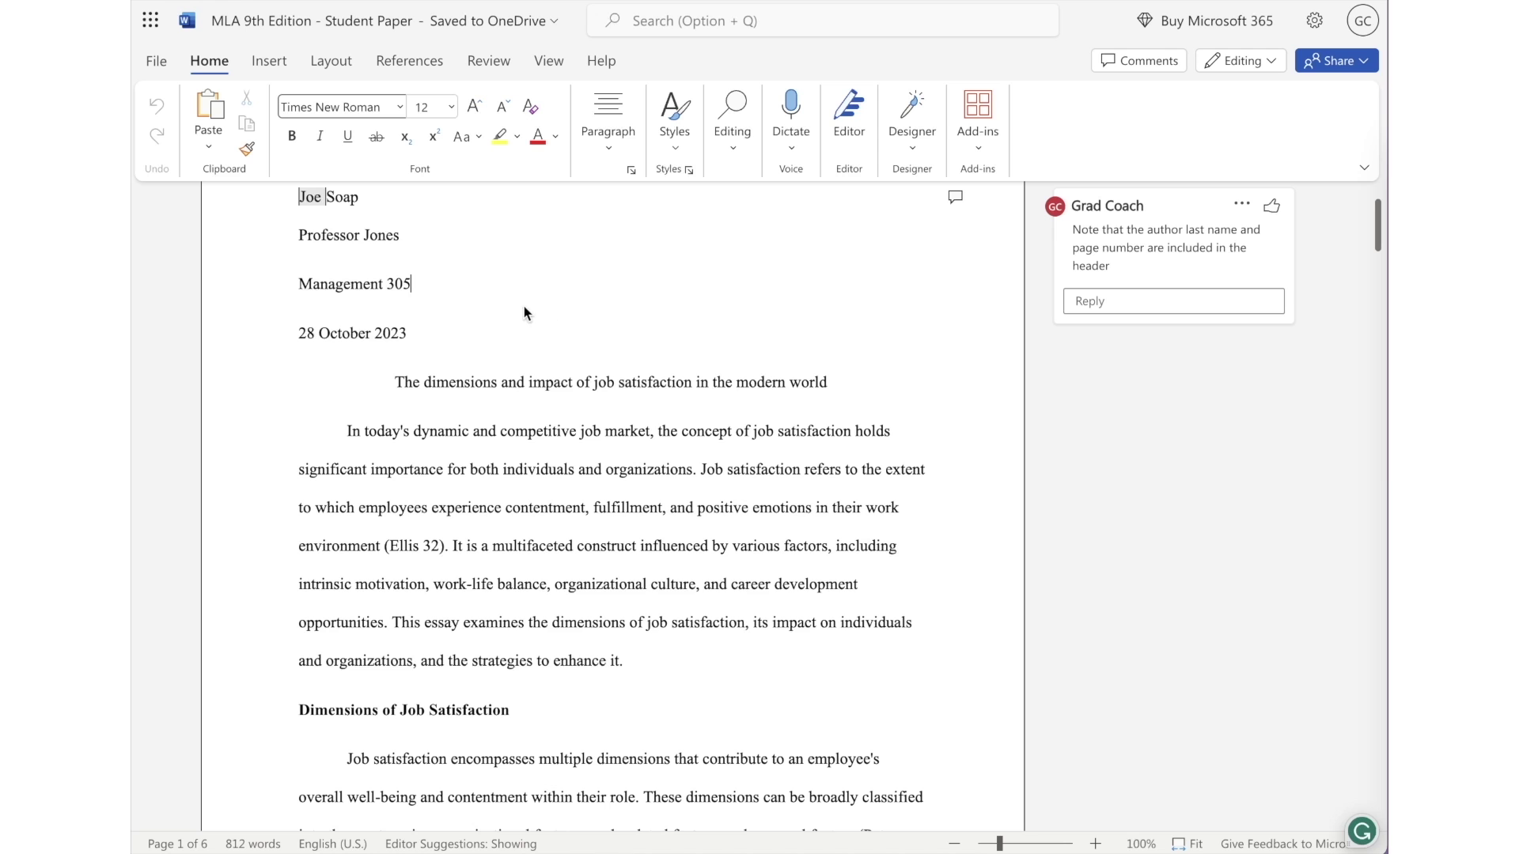
# Step: Remove the space after the "Management 305" paragraph in the first-page heading
pyautogui.click(608, 119)
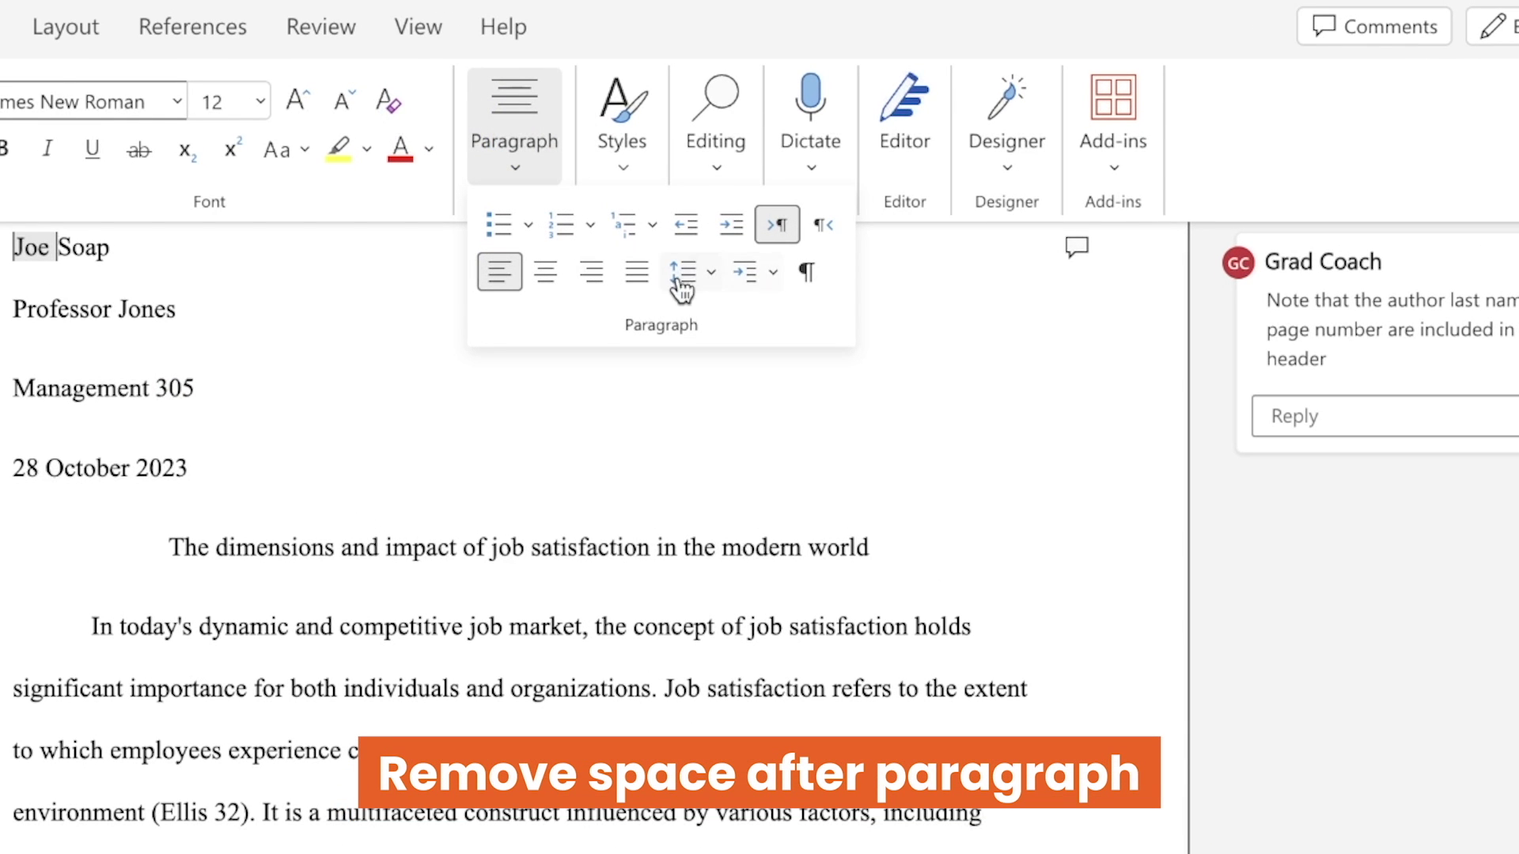
pyautogui.click(696, 281)
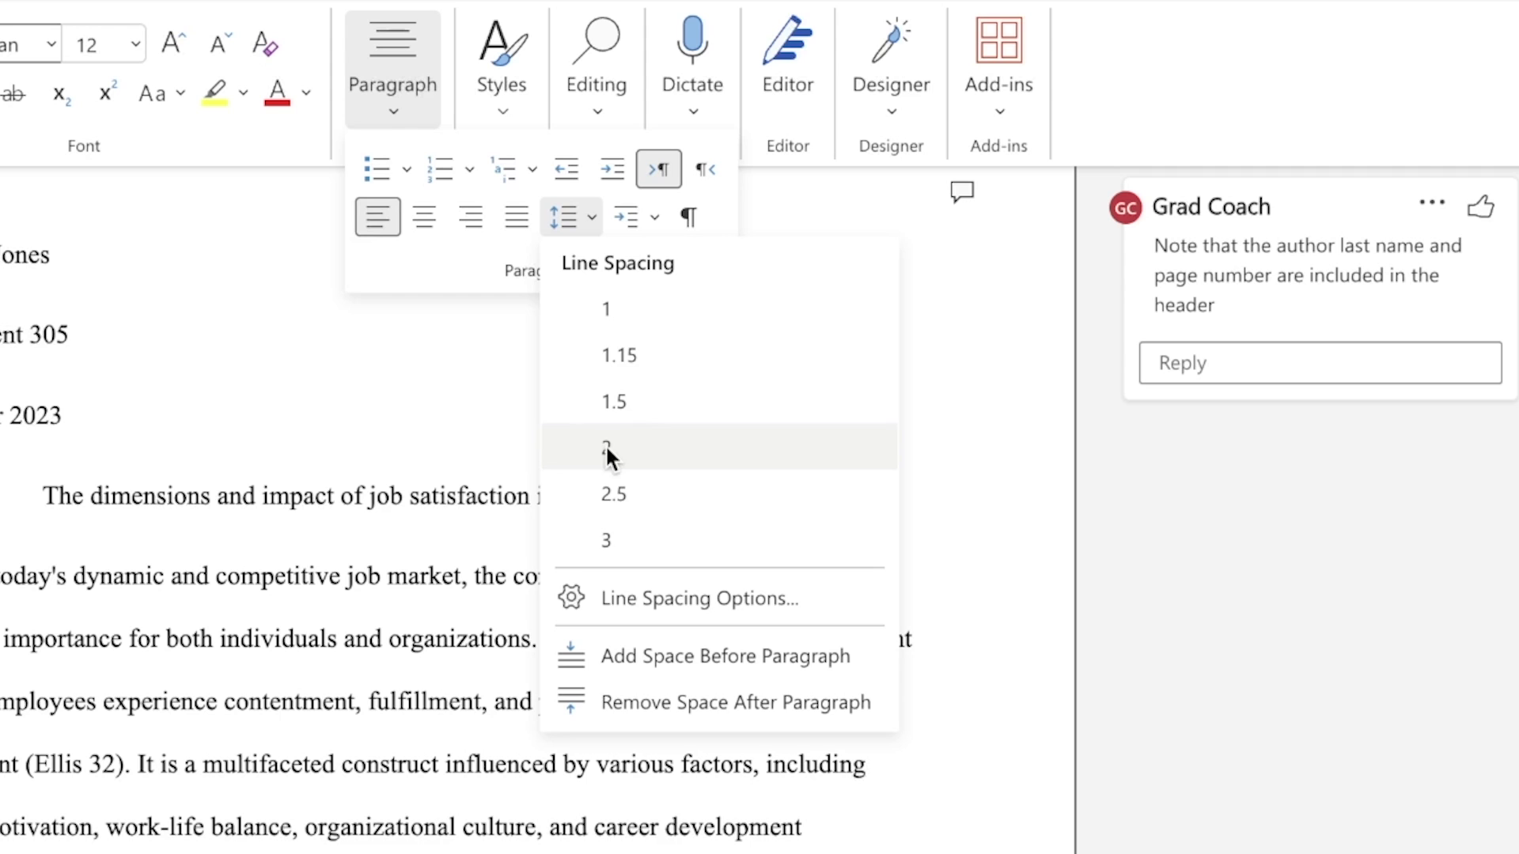
pyautogui.click(605, 447)
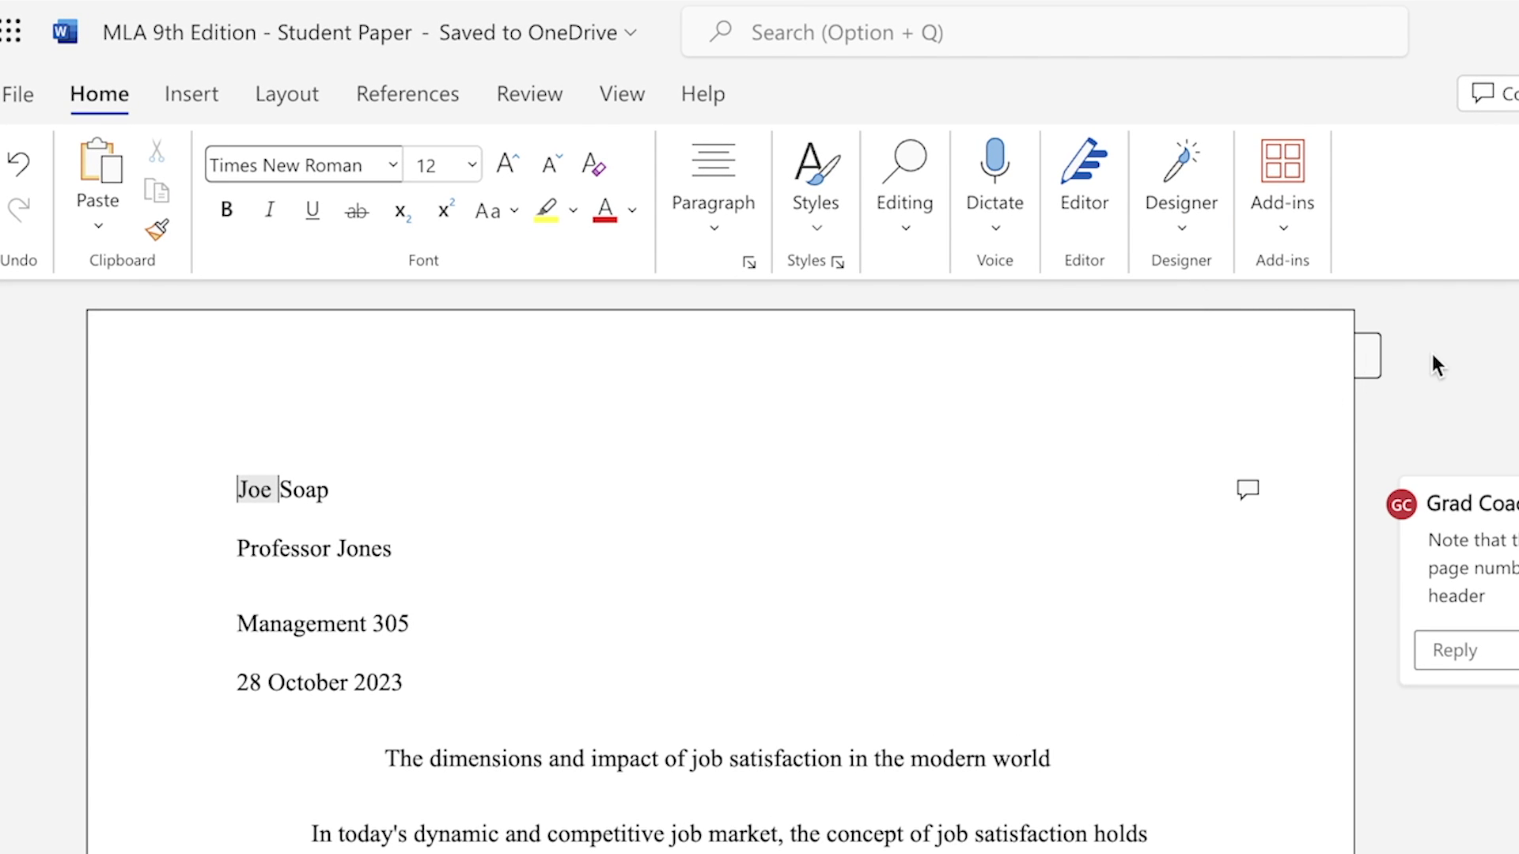
# Step: Open the page header for editing and delete the page number beside the author's surname
pyautogui.click(1368, 357)
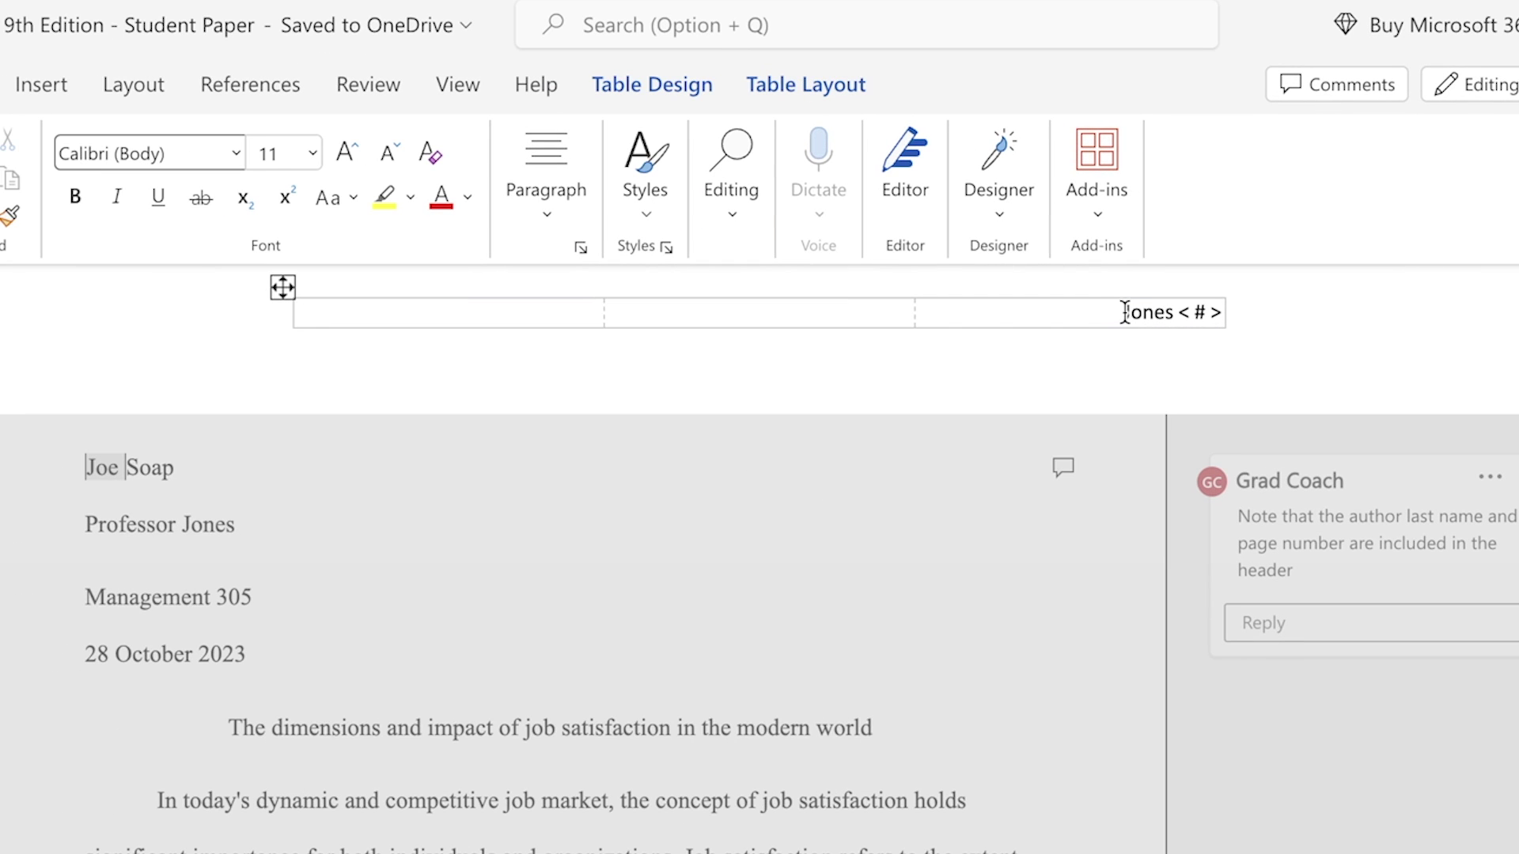
pyautogui.moveTo(1174, 313); pyautogui.dragTo(1116, 317)
pyautogui.click(1203, 314)
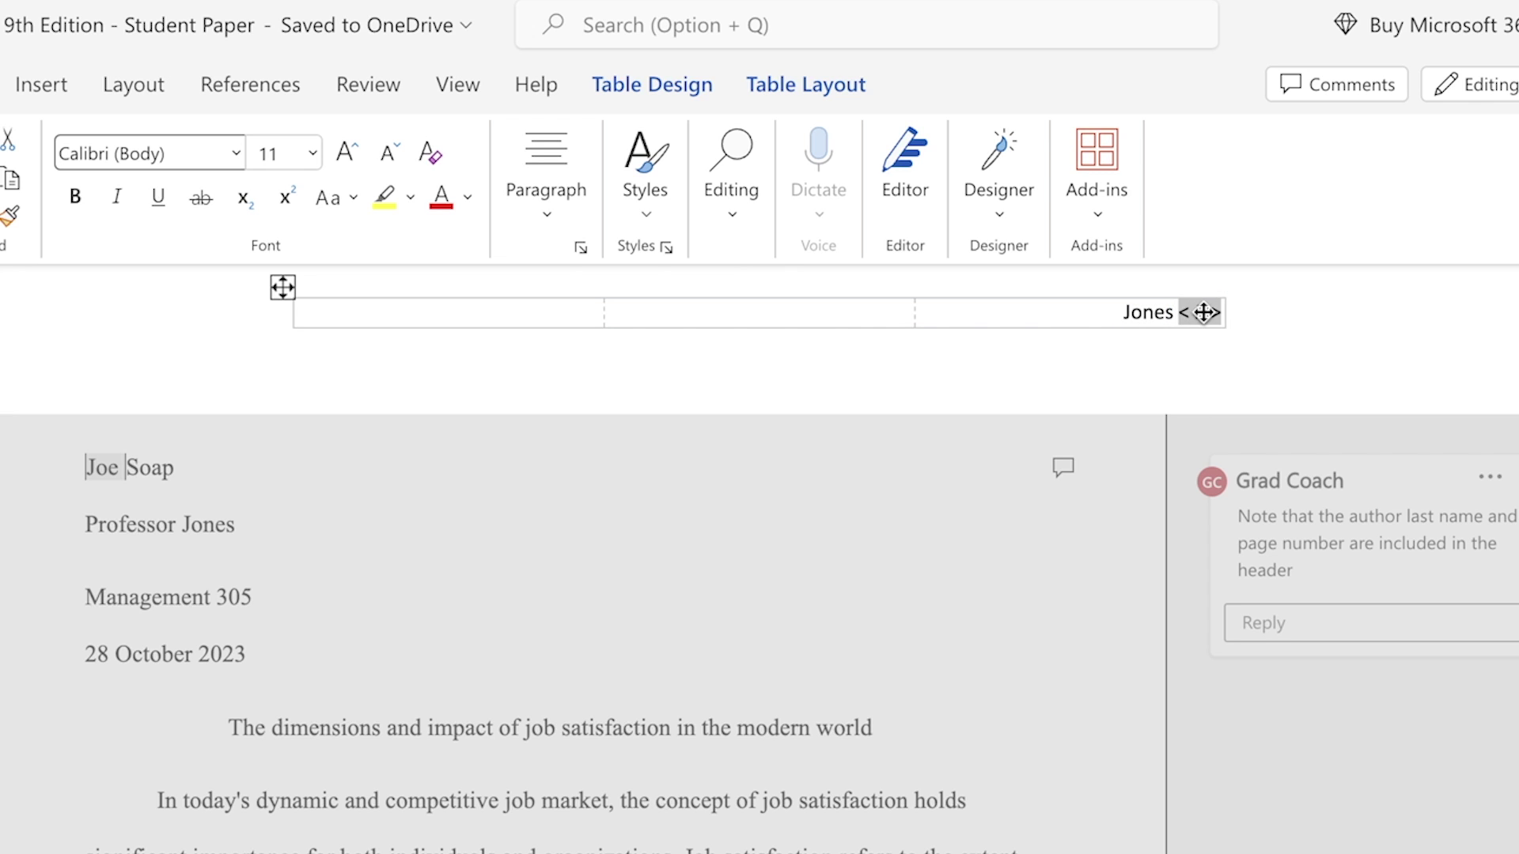
pyautogui.rightClick(1101, 312)
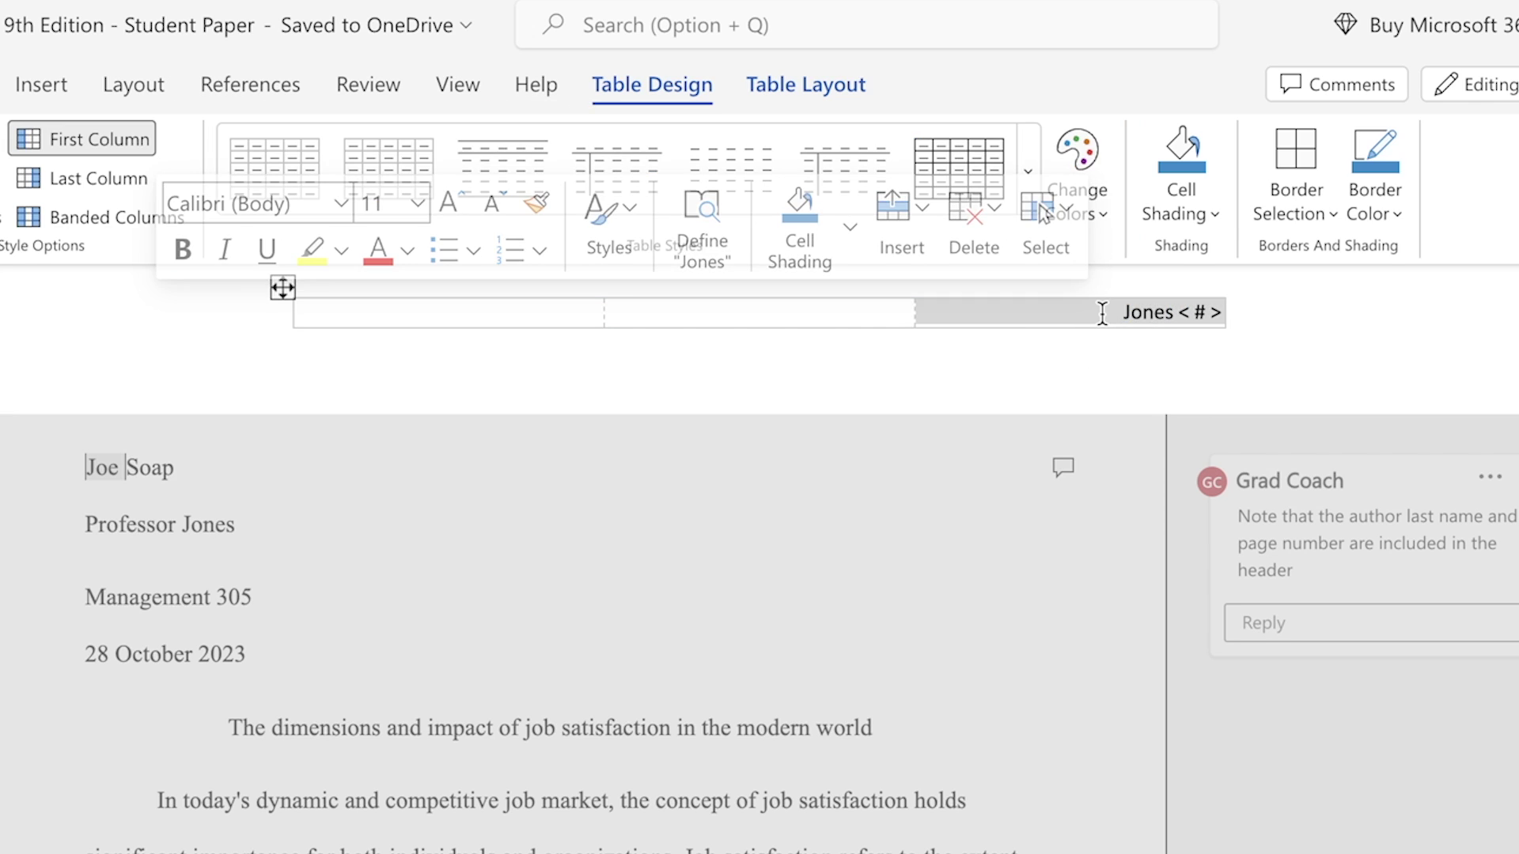
pyautogui.press('Delete')
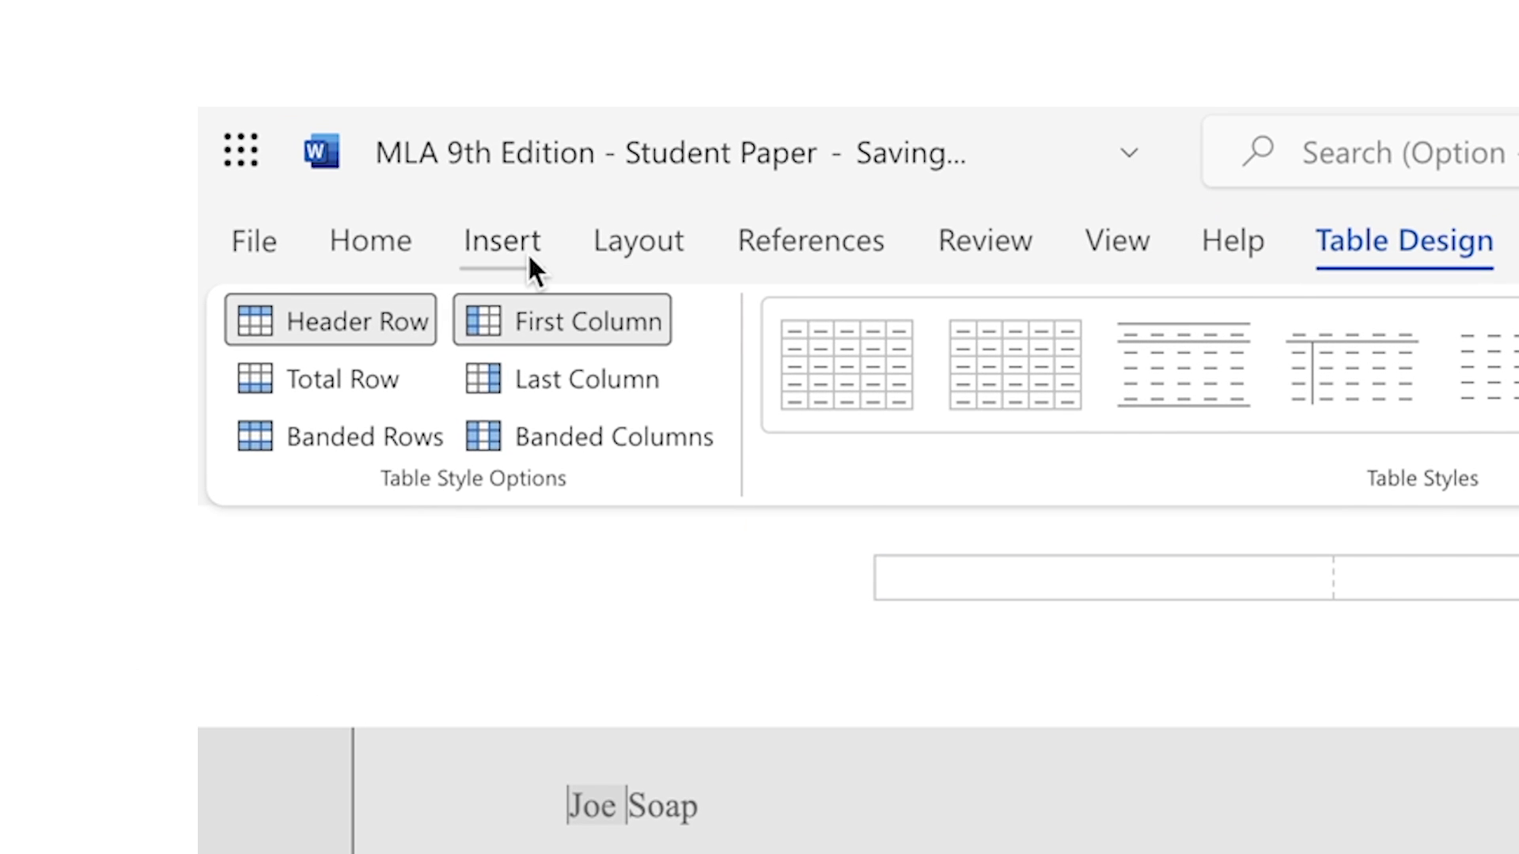
# Step: Insert a right-aligned page number in the header after the author's surname and return to the body text
pyautogui.click(57, 90)
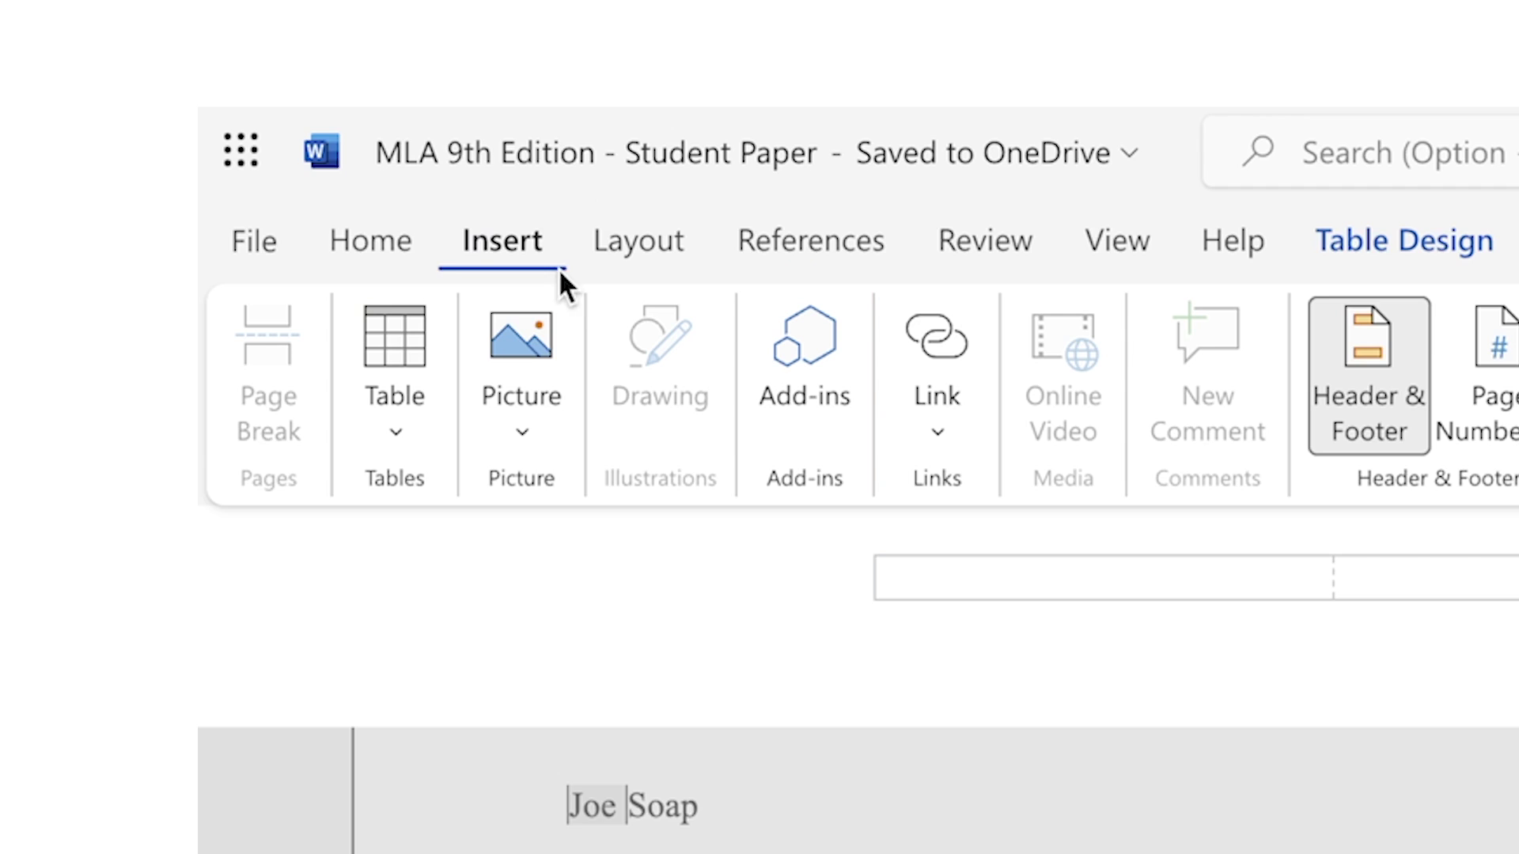
pyautogui.click(1505, 431)
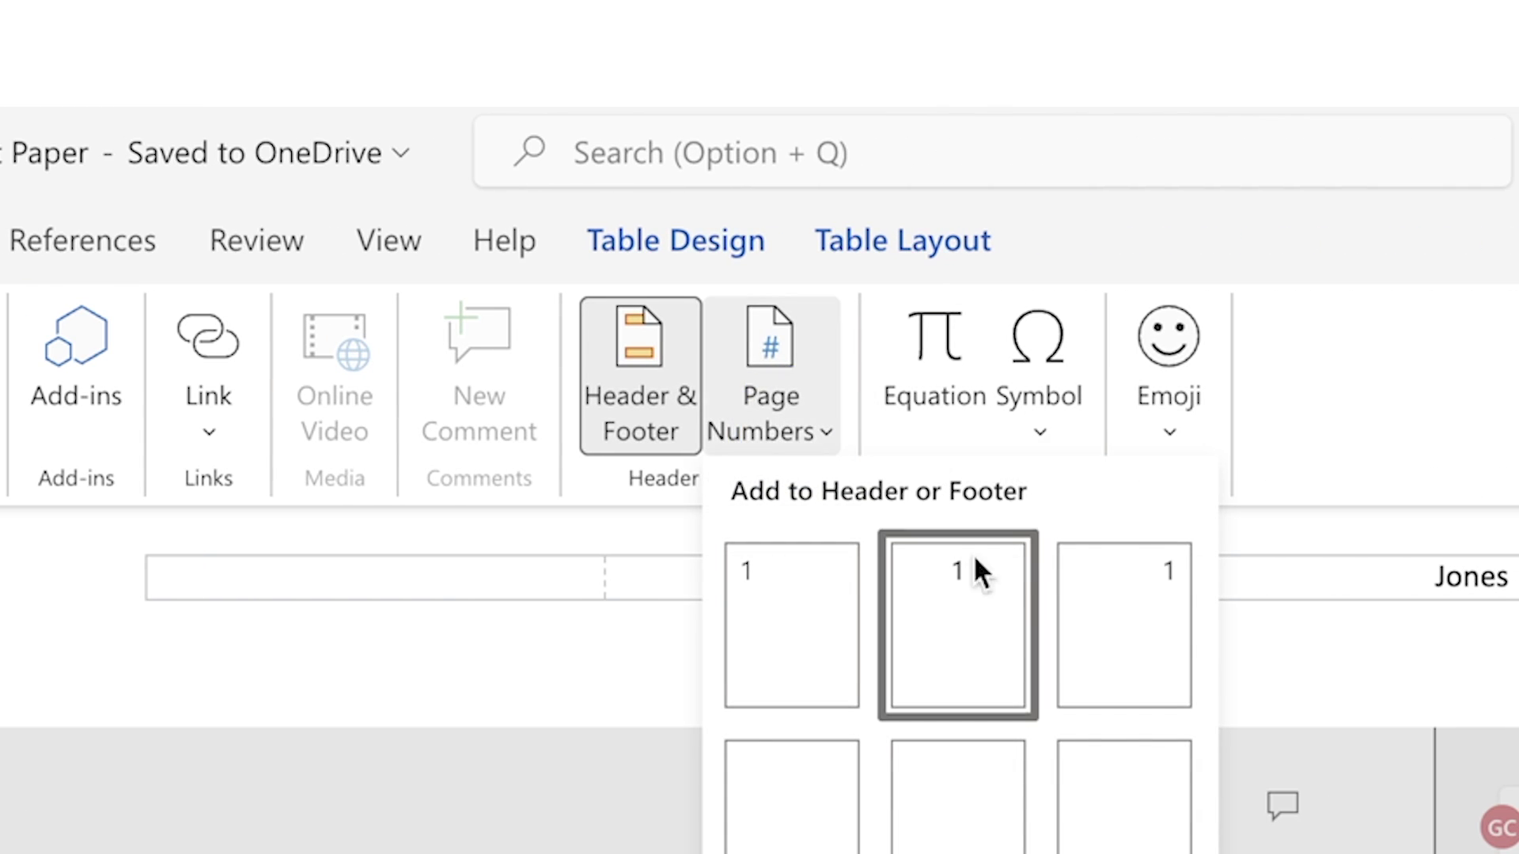
pyautogui.click(1105, 587)
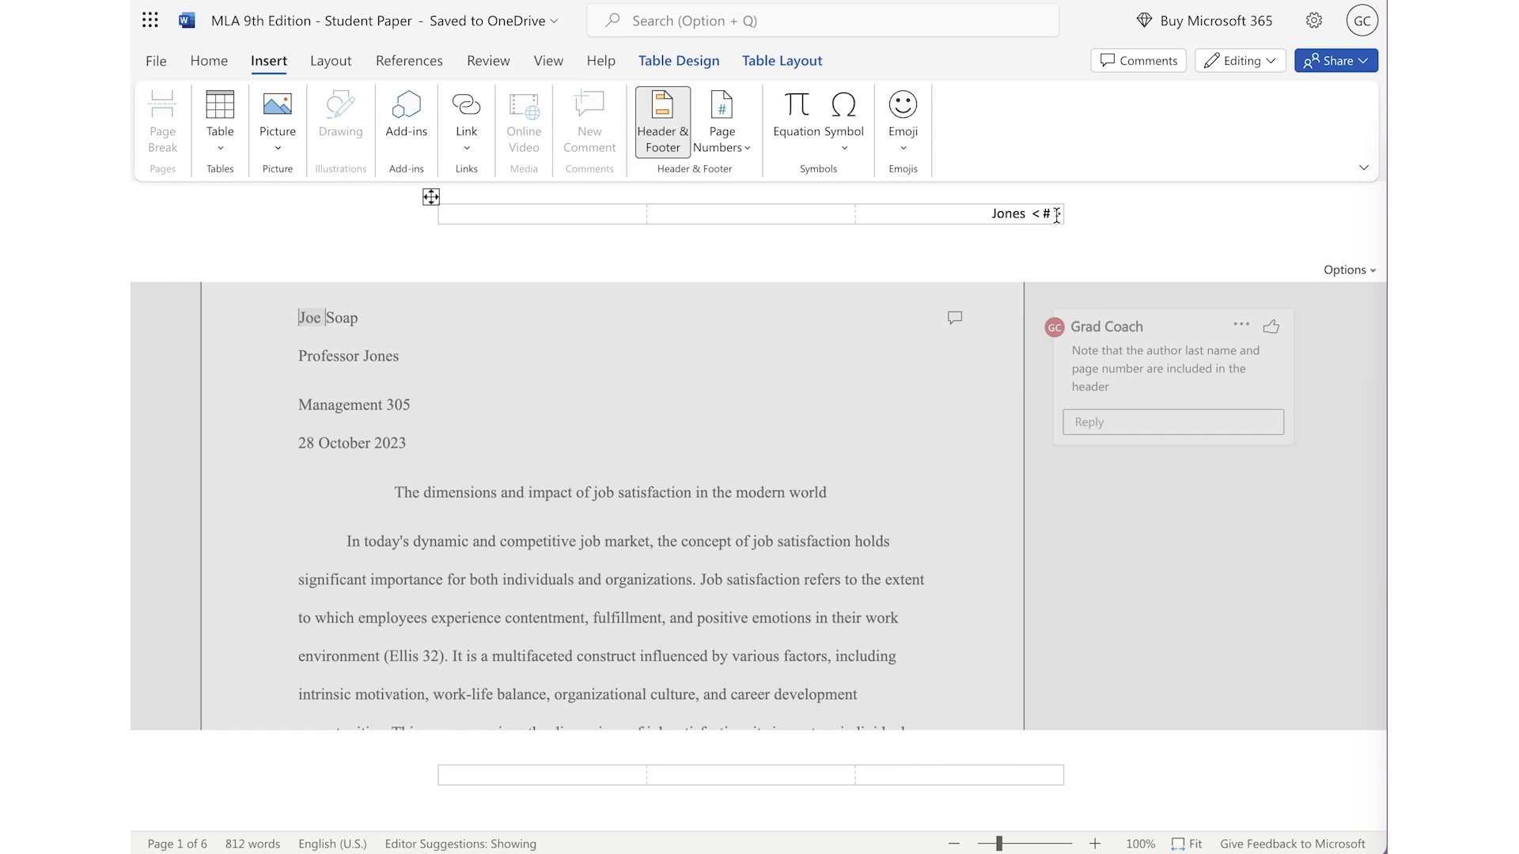
pyautogui.click(554, 373)
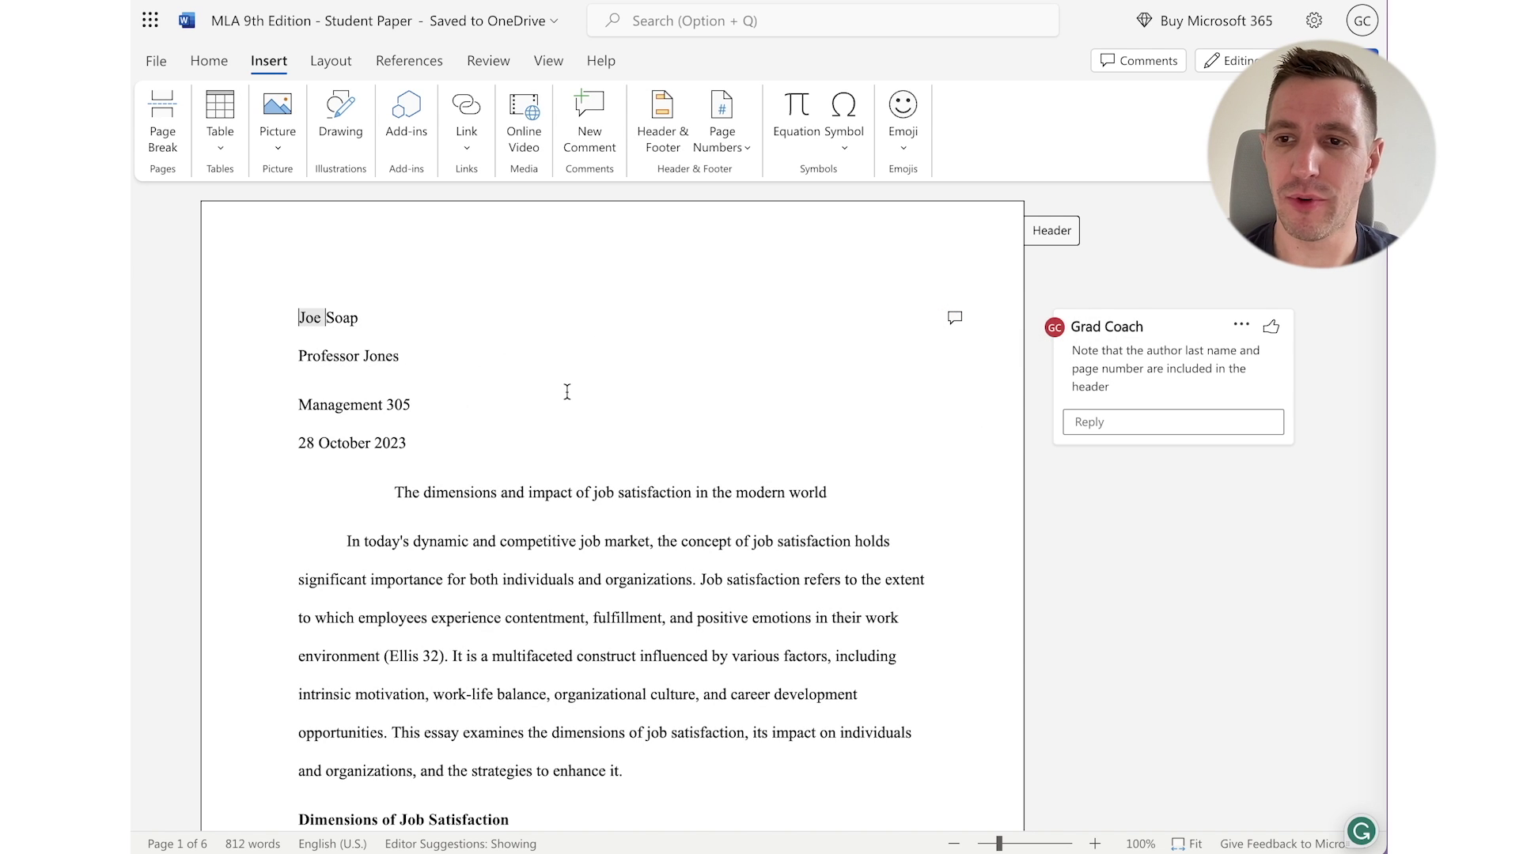
pyautogui.scroll(-2, 566, 390)
pyautogui.scroll(-2, 546, 384)
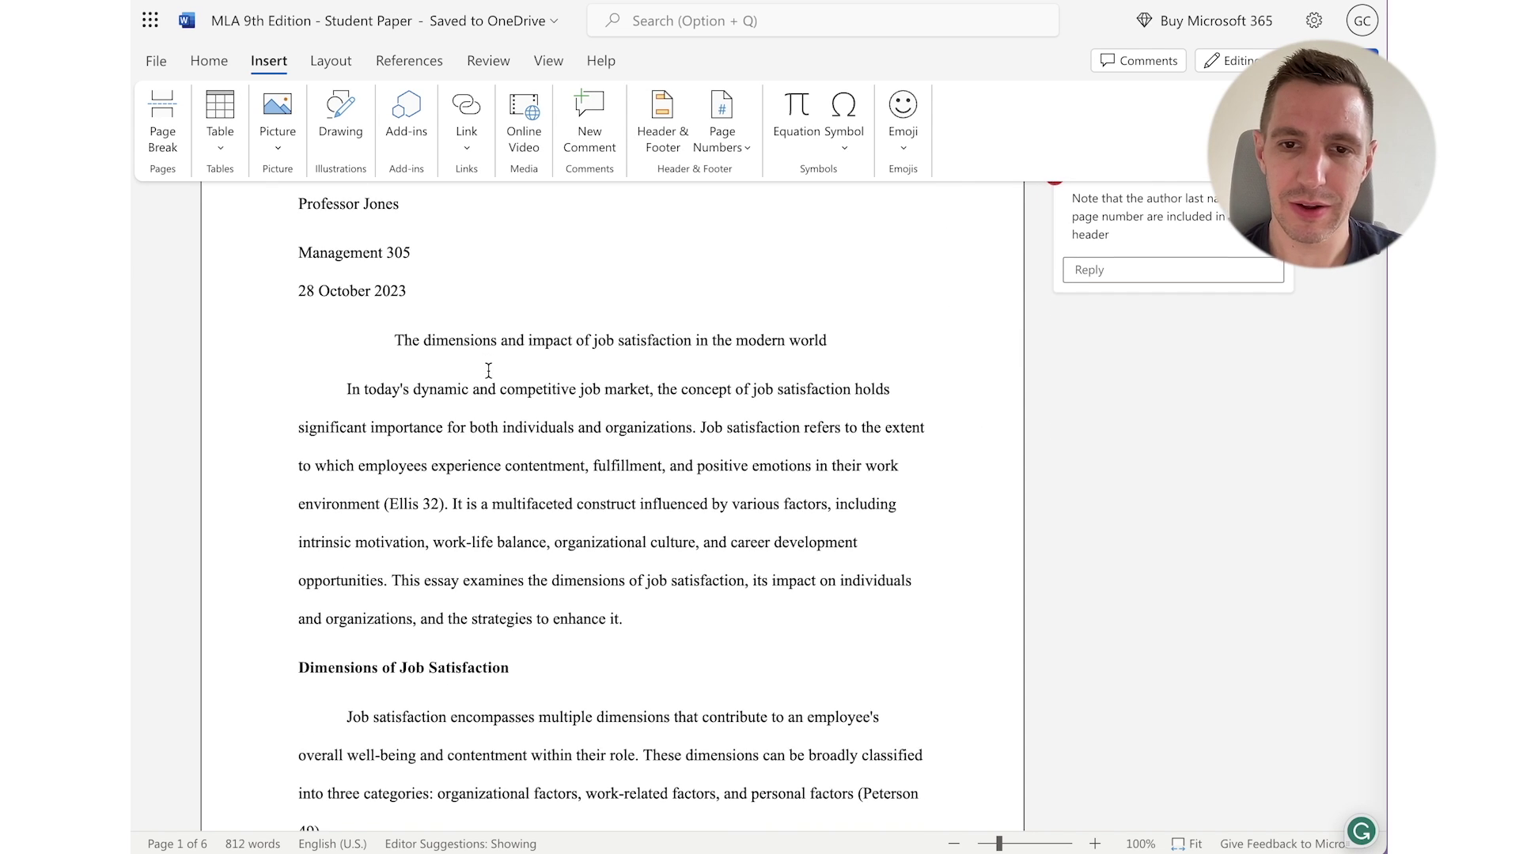
pyautogui.scroll(3, 526, 366)
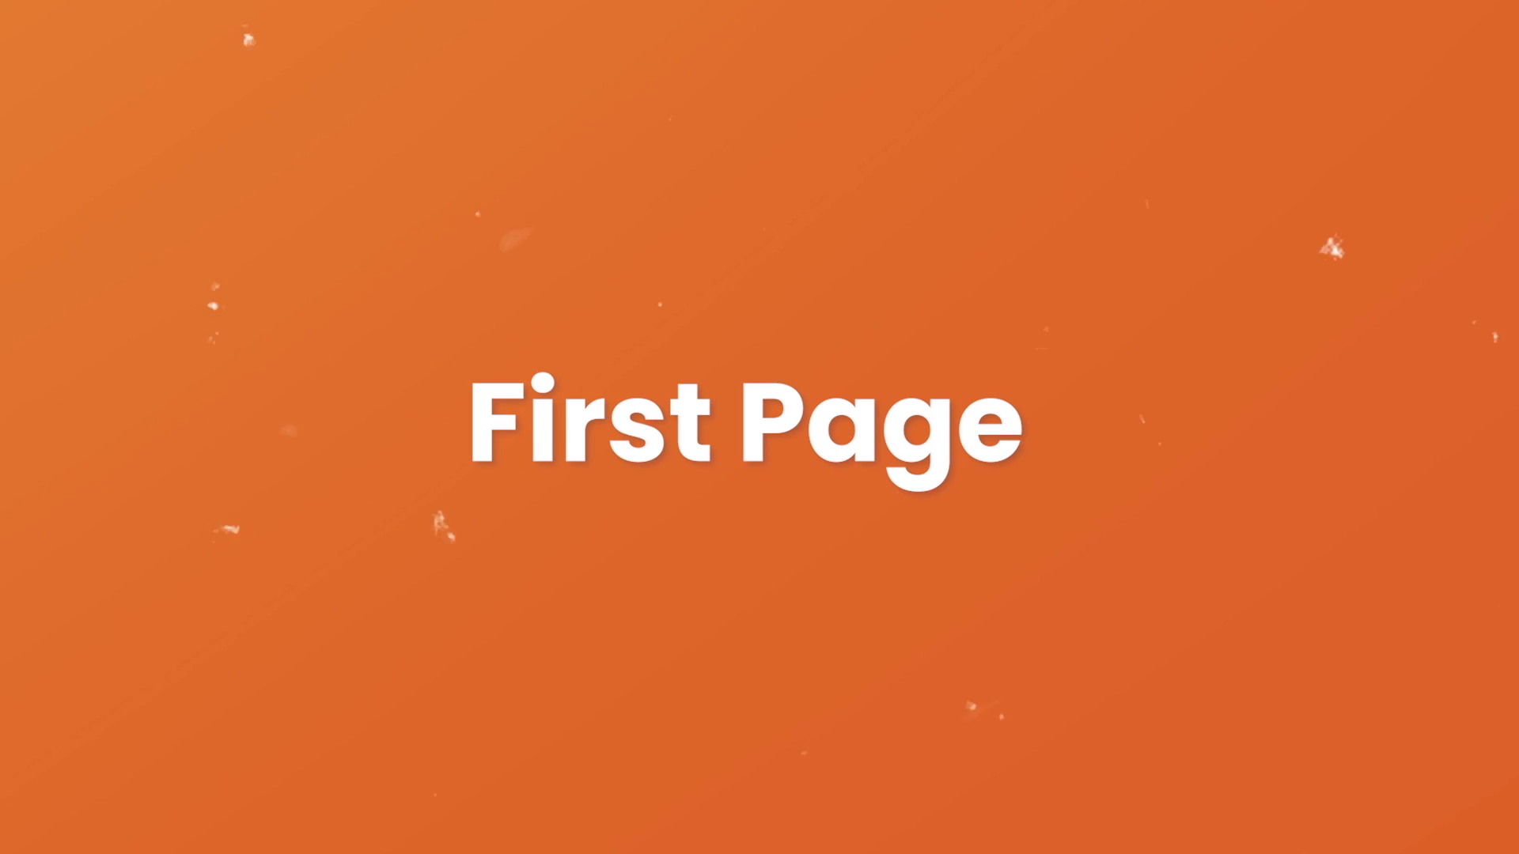
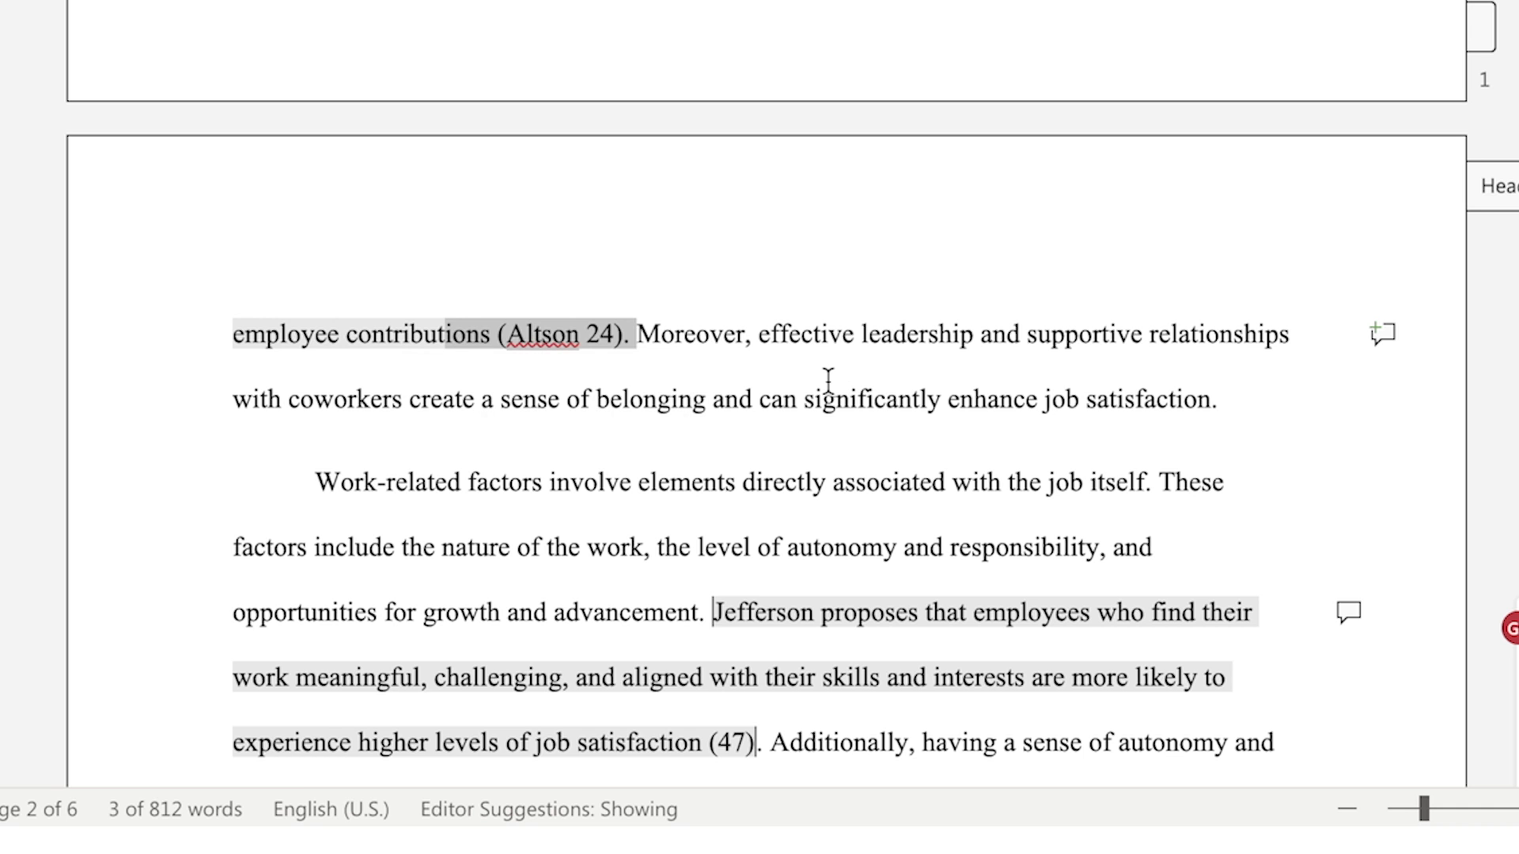
# Step: Examine the narrative citation on page 2, highlighting the author's name and the page number (47), and compare it with the parenthetical citation above
pyautogui.scroll(-3, 746, 383)
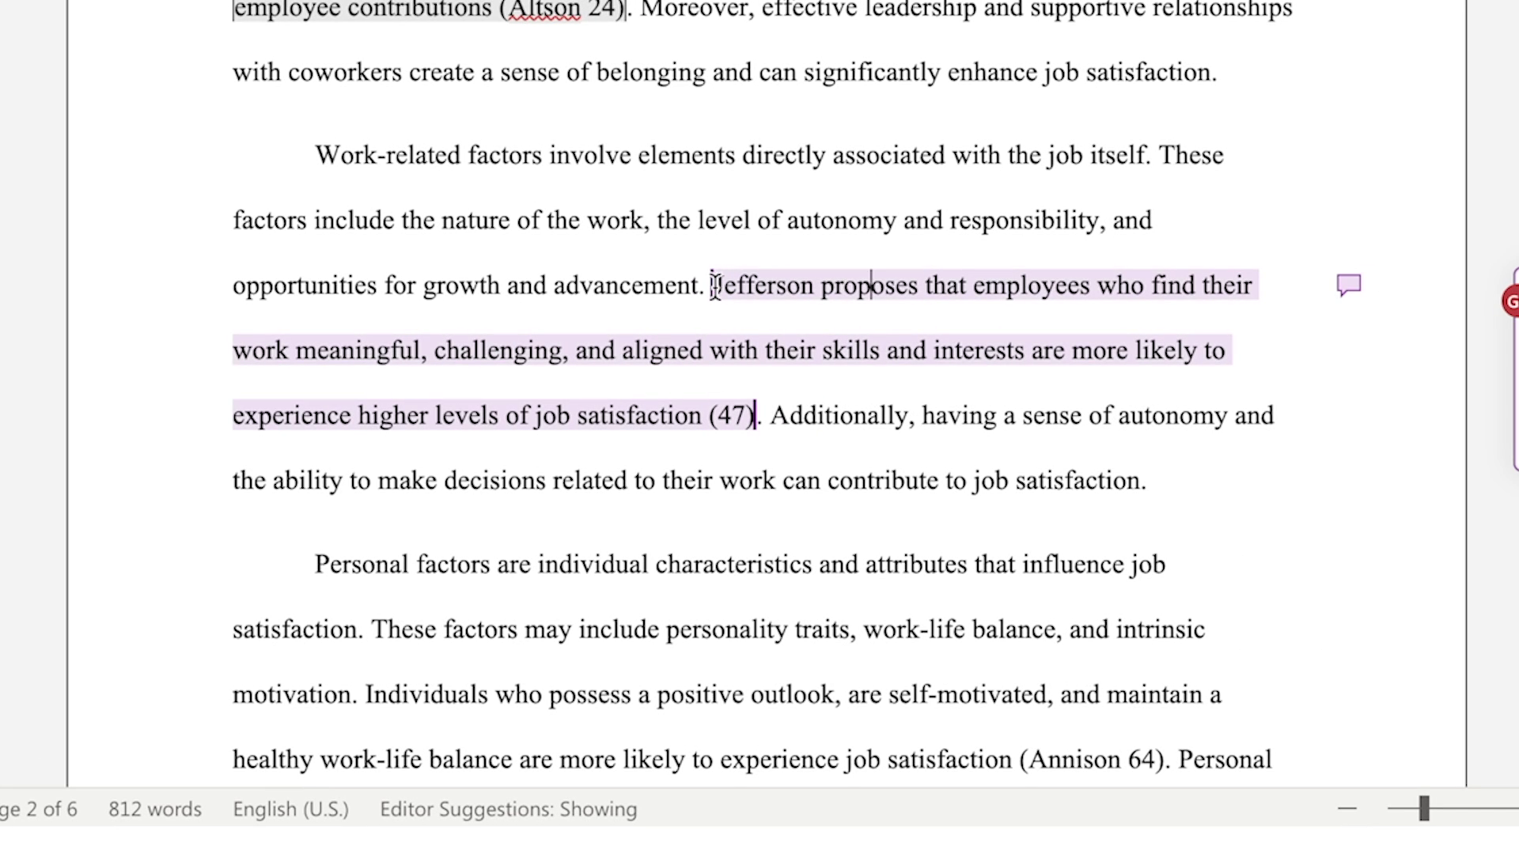
pyautogui.moveTo(714, 286); pyautogui.dragTo(813, 292)
pyautogui.click(724, 290)
pyautogui.doubleClick(748, 416)
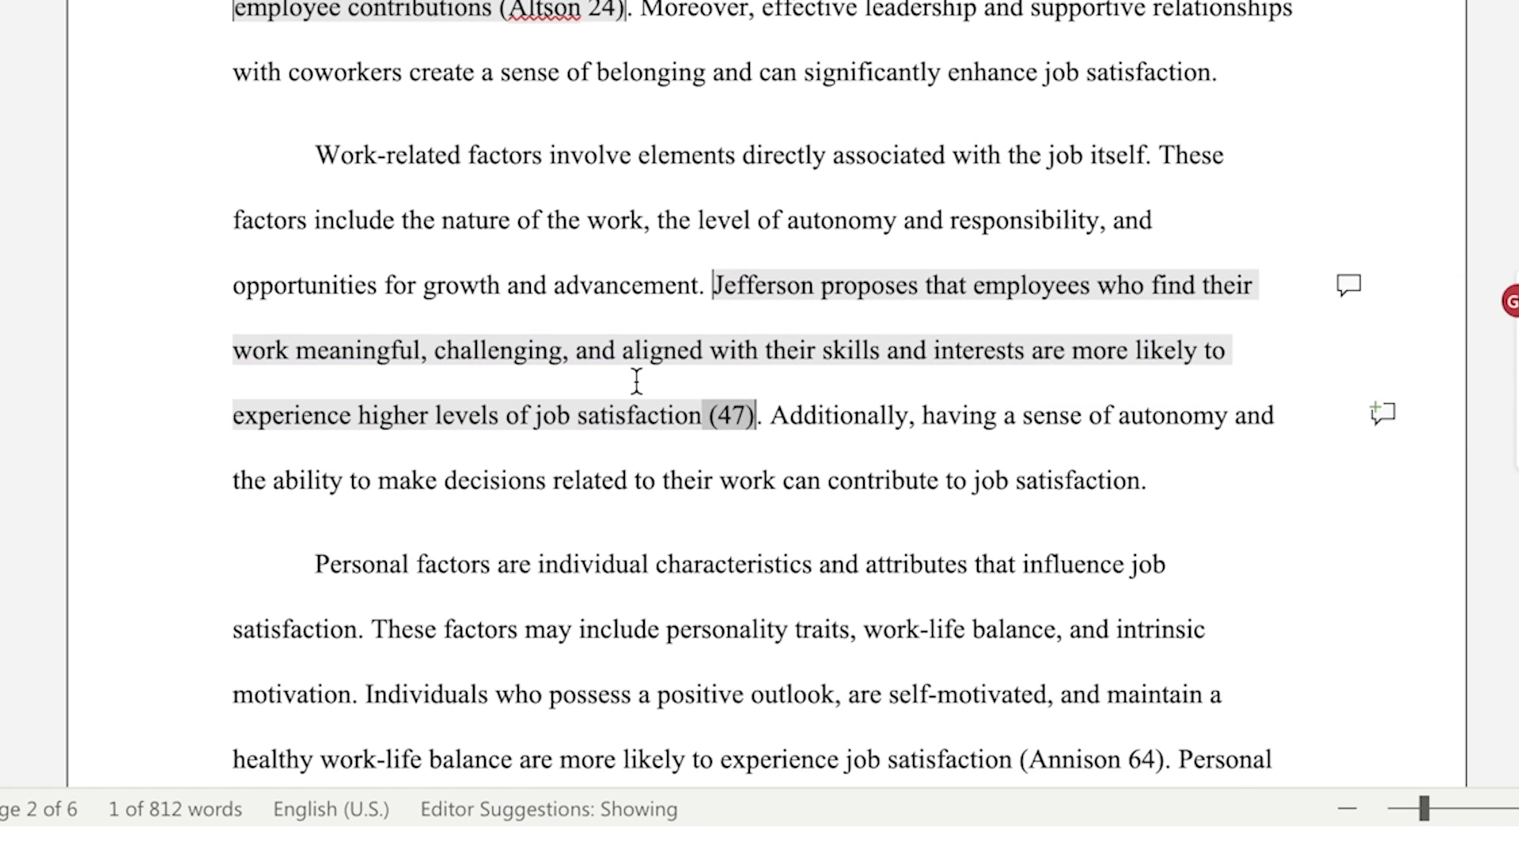
pyautogui.click(608, 415)
pyautogui.scroll(3, 862, 284)
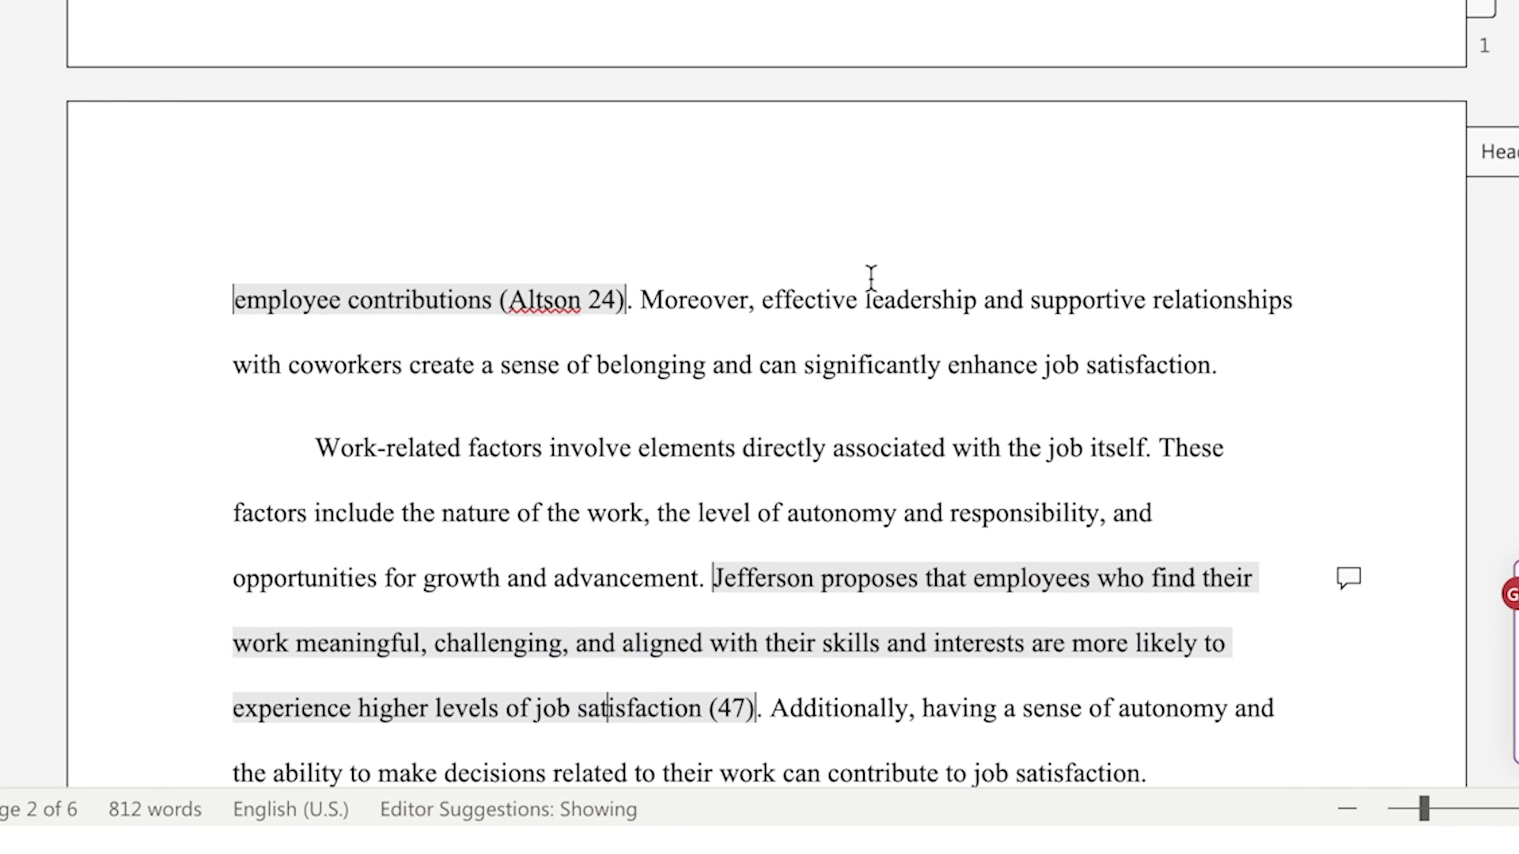
pyautogui.scroll(-2, 752, 61)
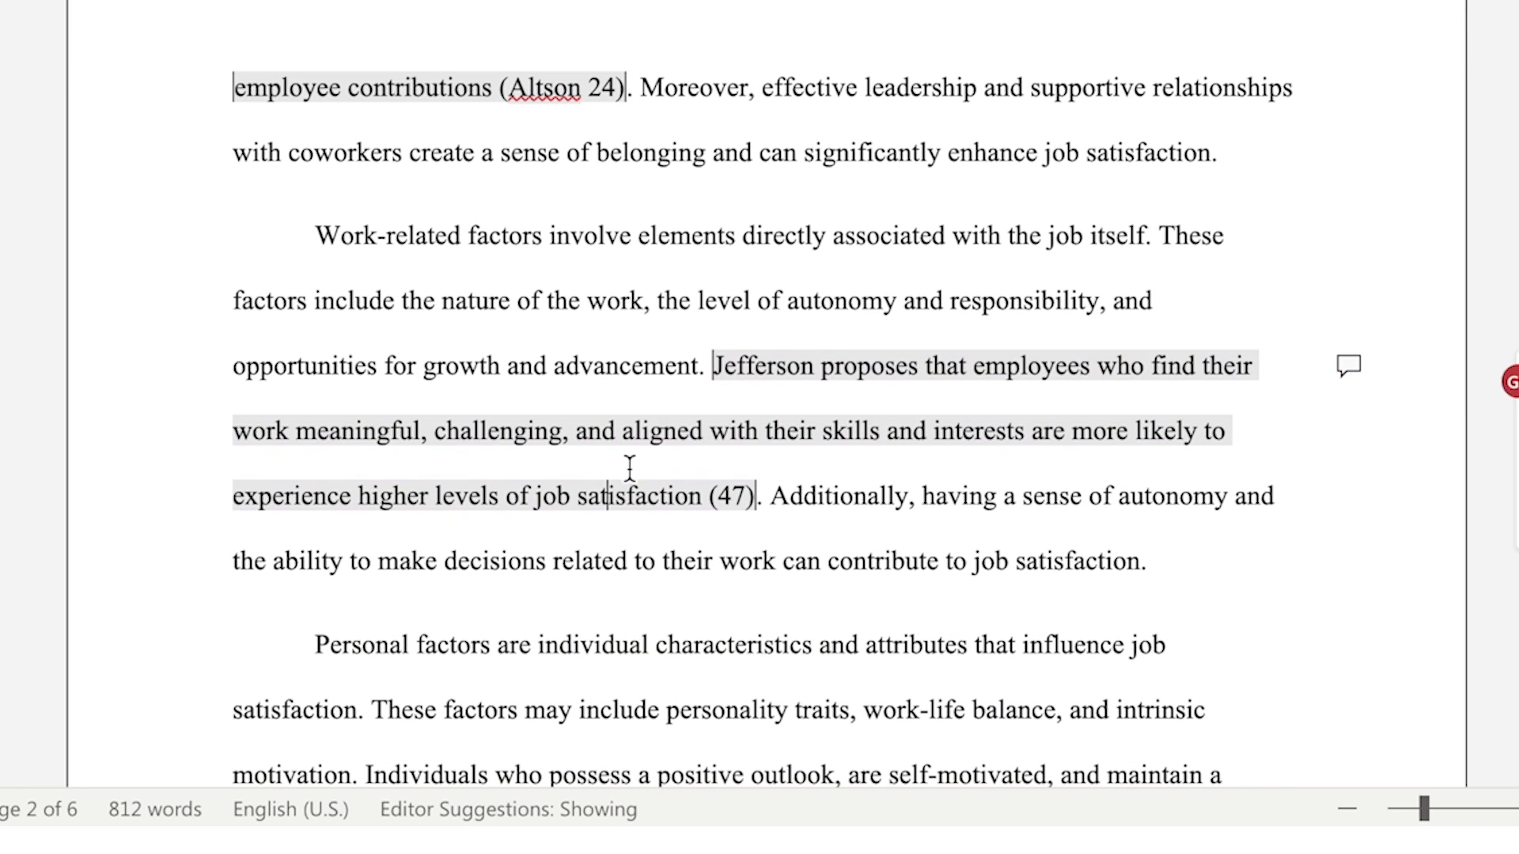
pyautogui.scroll(-1, 793, 410)
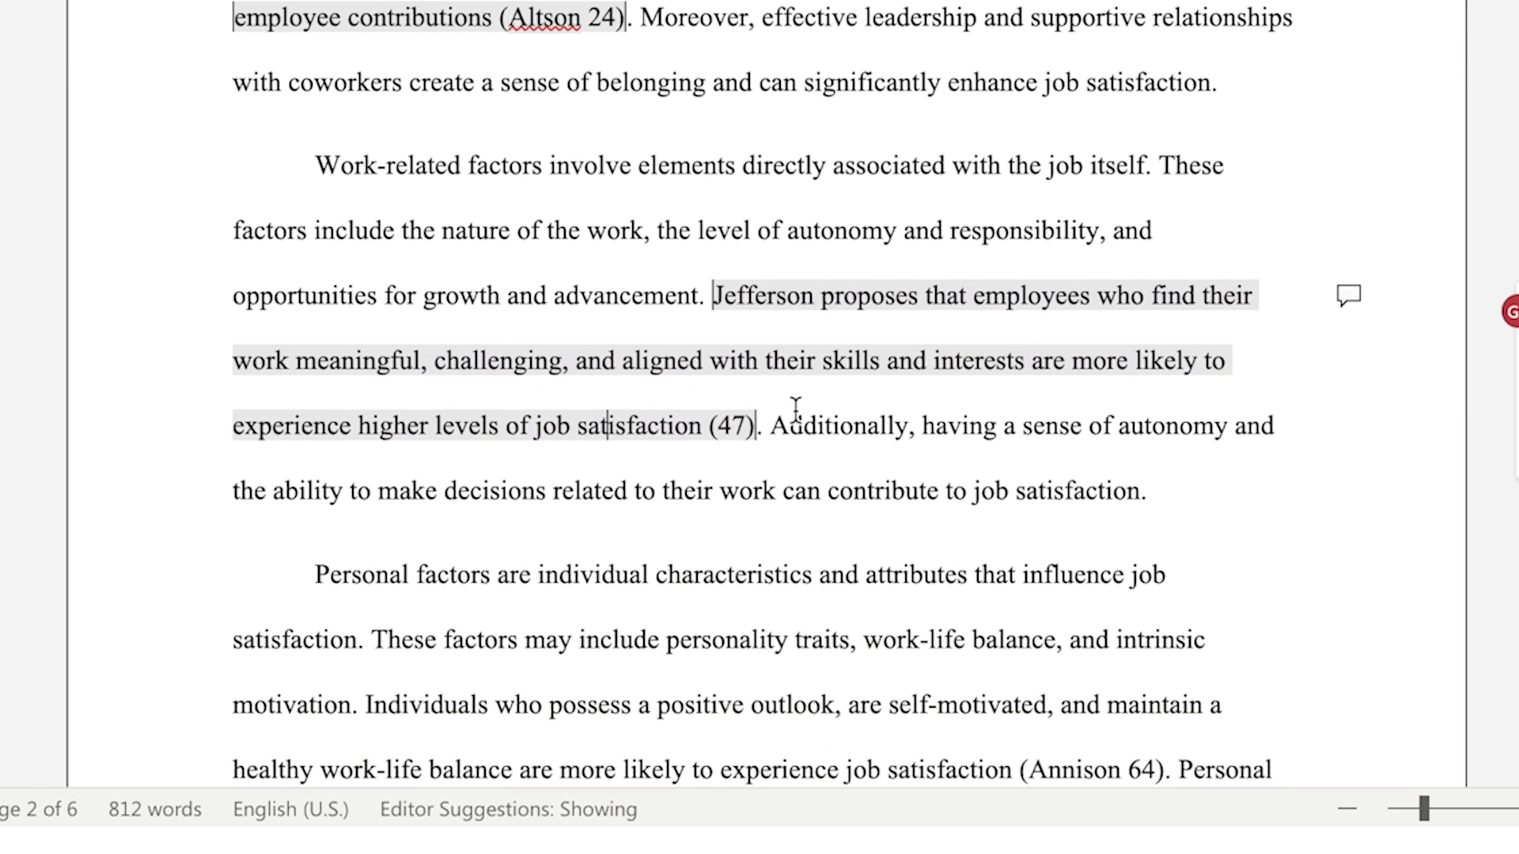
pyautogui.scroll(3, 778, 364)
pyautogui.scroll(1, 780, 362)
pyautogui.scroll(-1, 783, 372)
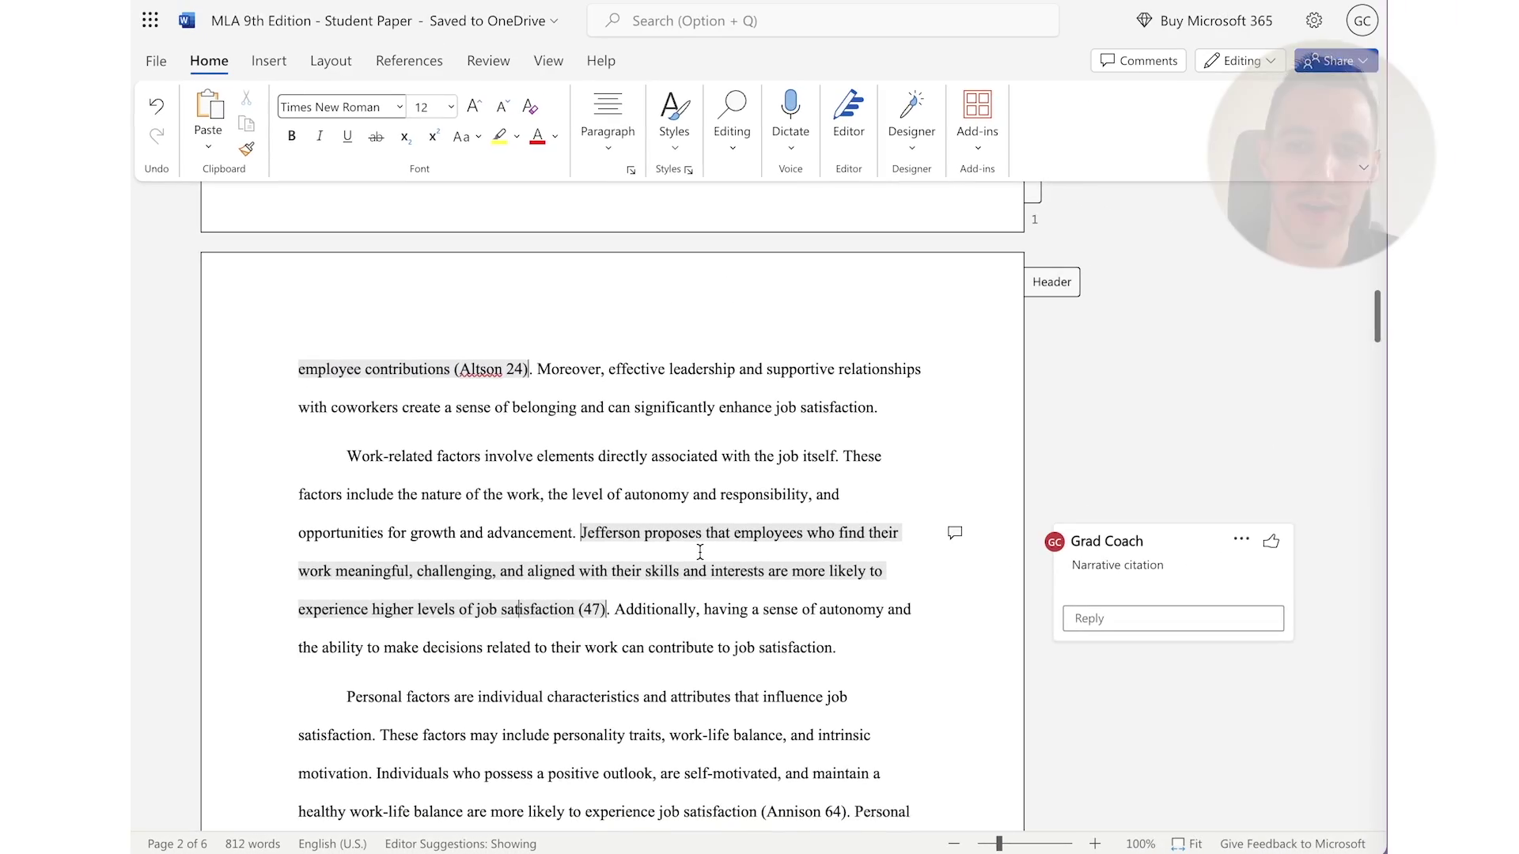
# Step: Look through the remaining body pages up to the Works Cited list on page 5
pyautogui.scroll(-5, 700, 551)
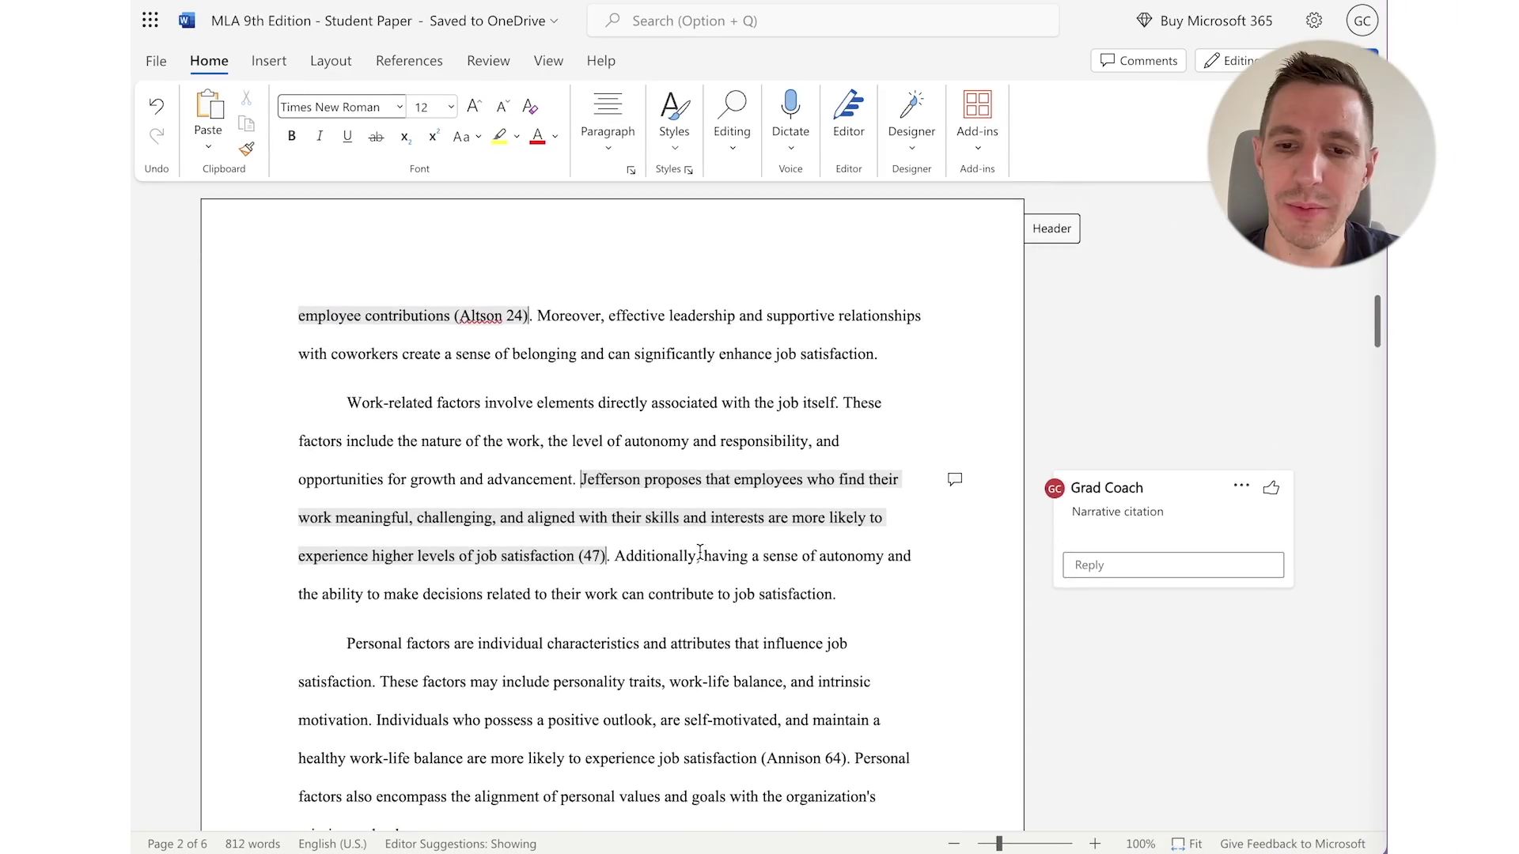
pyautogui.scroll(-5, 694, 549)
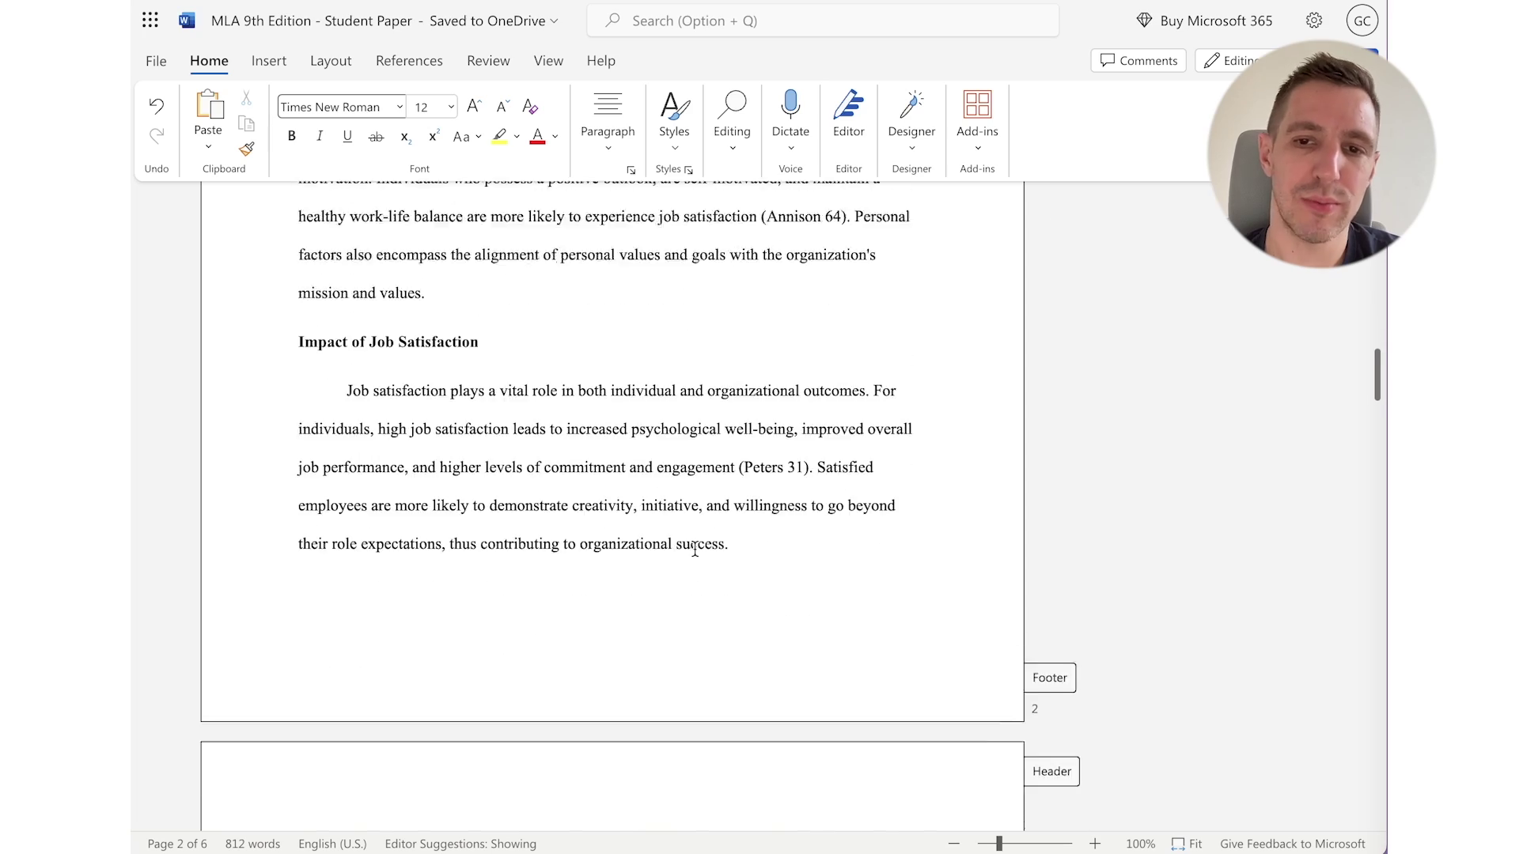
pyautogui.scroll(-4, 691, 552)
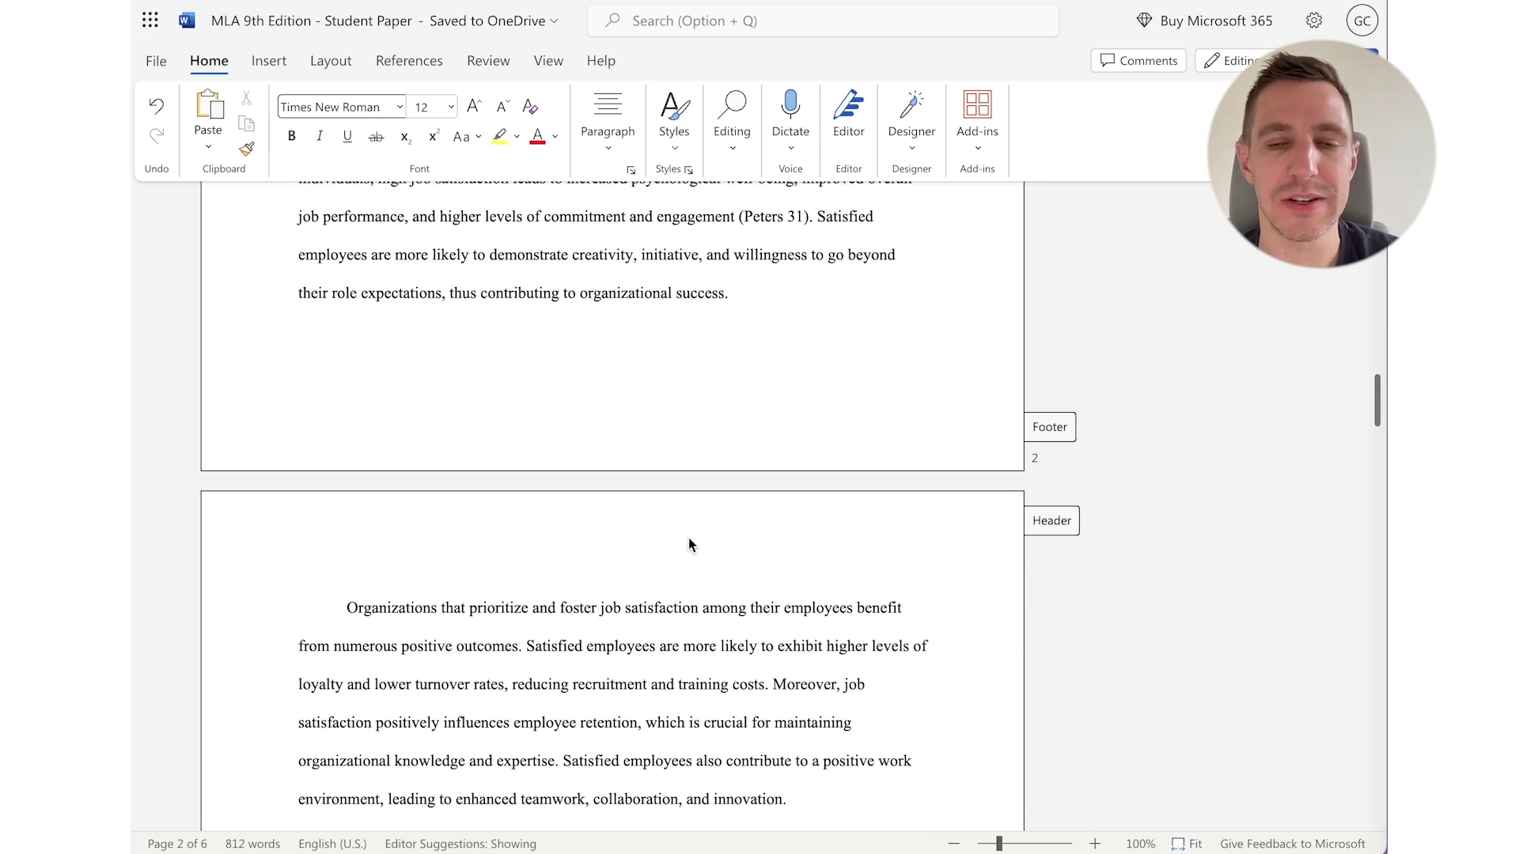
pyautogui.scroll(-8, 680, 534)
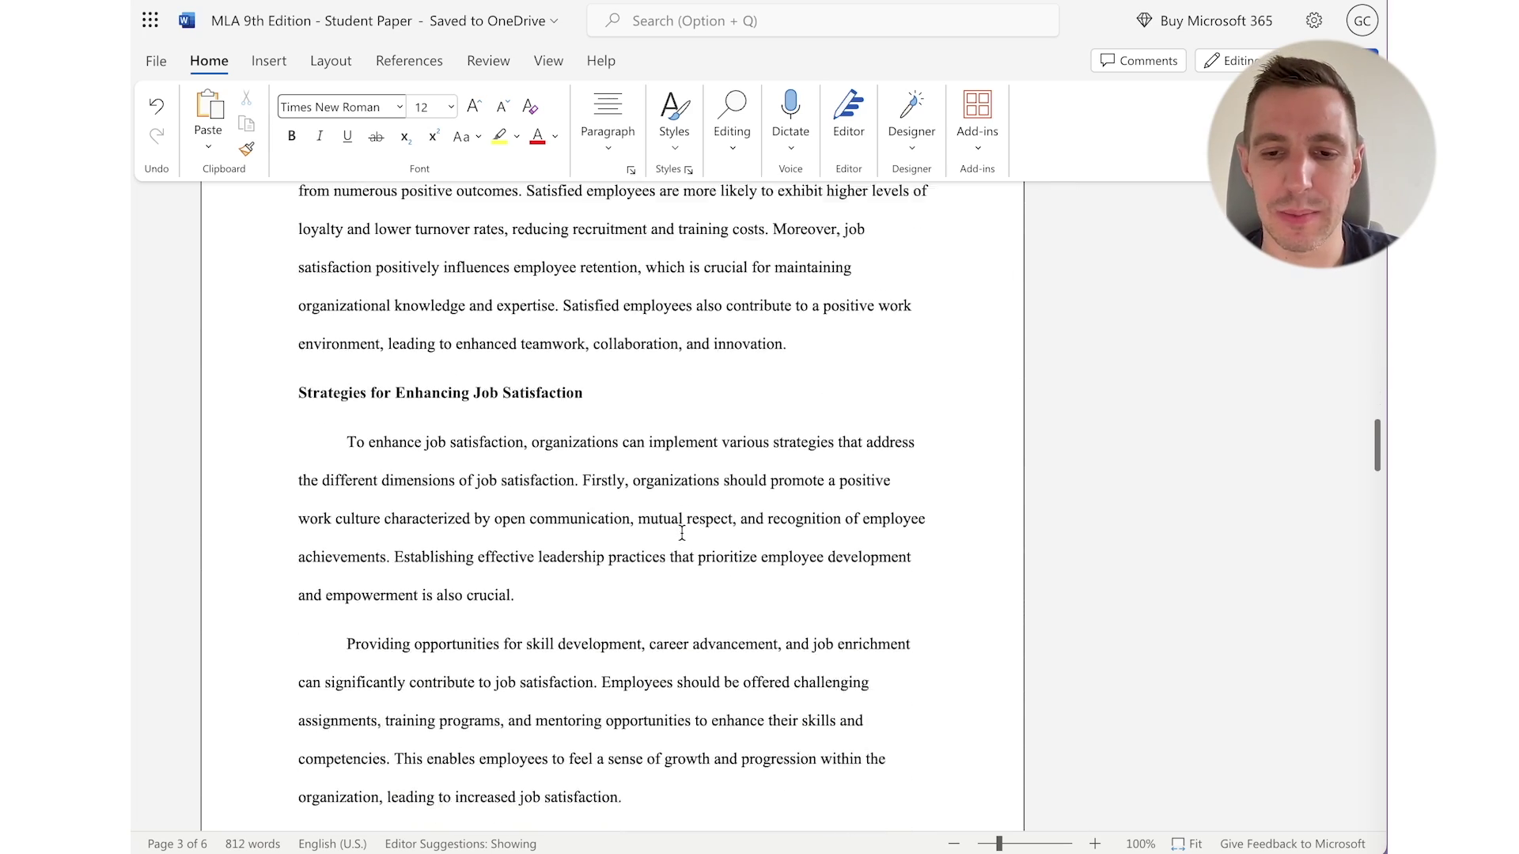
pyautogui.scroll(-5, 681, 533)
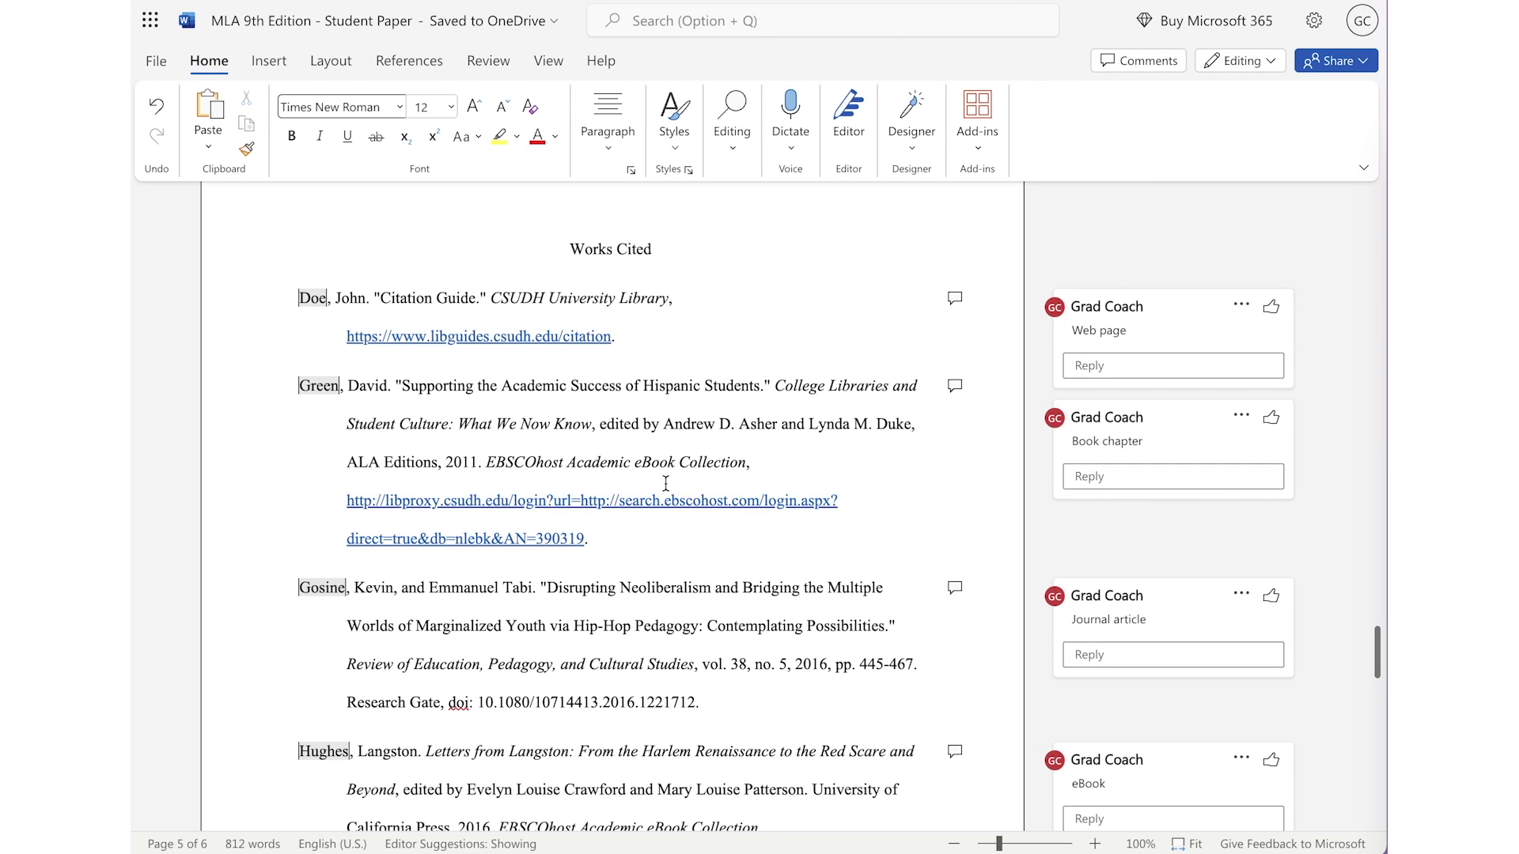
# Step: Examine the centered Works Cited heading at the start of page 5, highlighting the heading text
pyautogui.scroll(1, 621, 360)
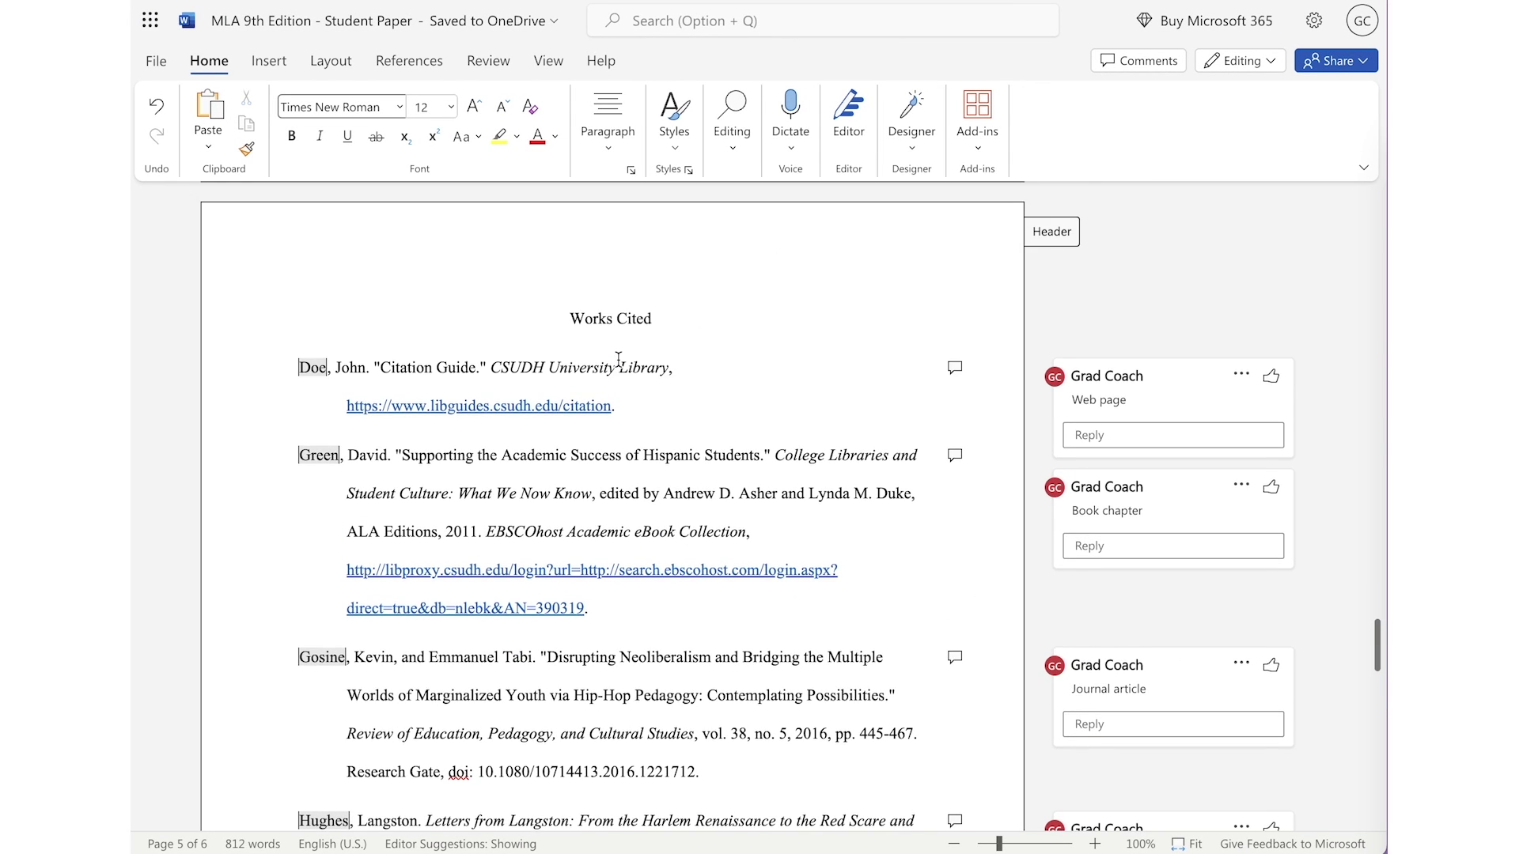
pyautogui.scroll(1, 619, 360)
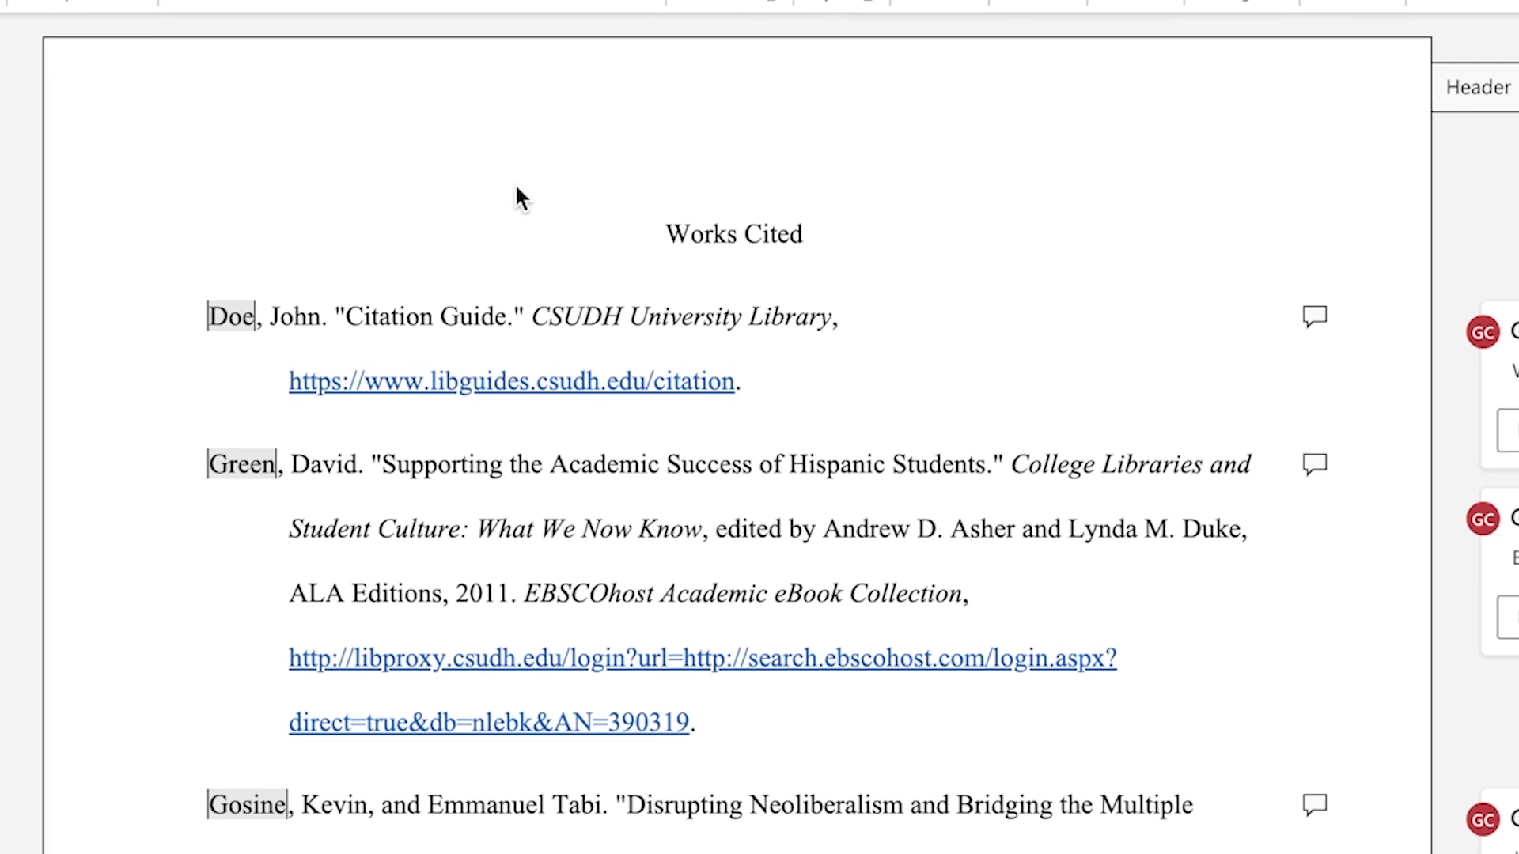
pyautogui.tripleClick(716, 229)
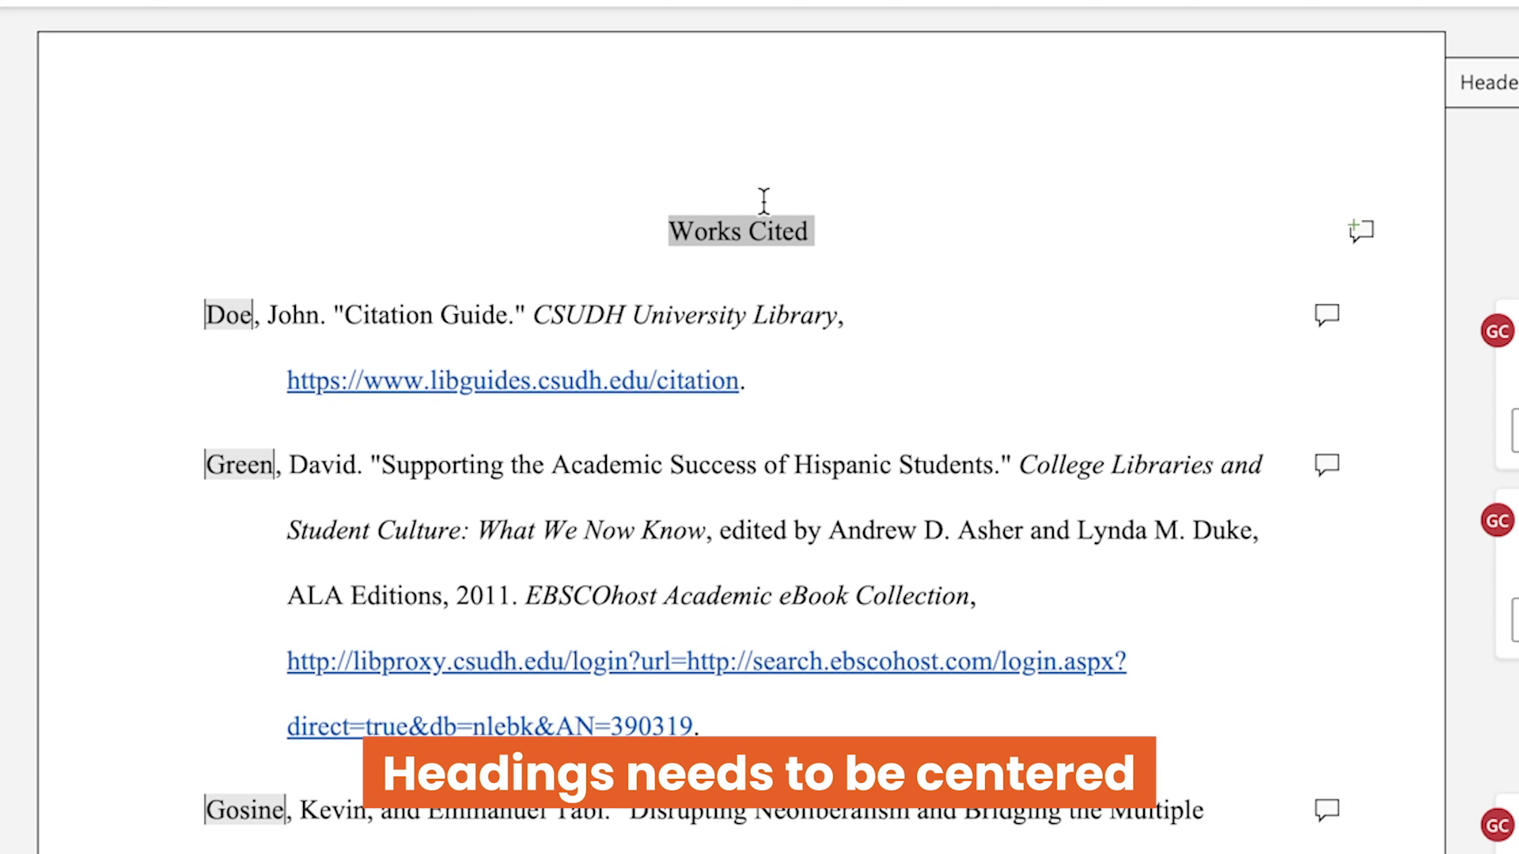
pyautogui.scroll(-2, 559, 210)
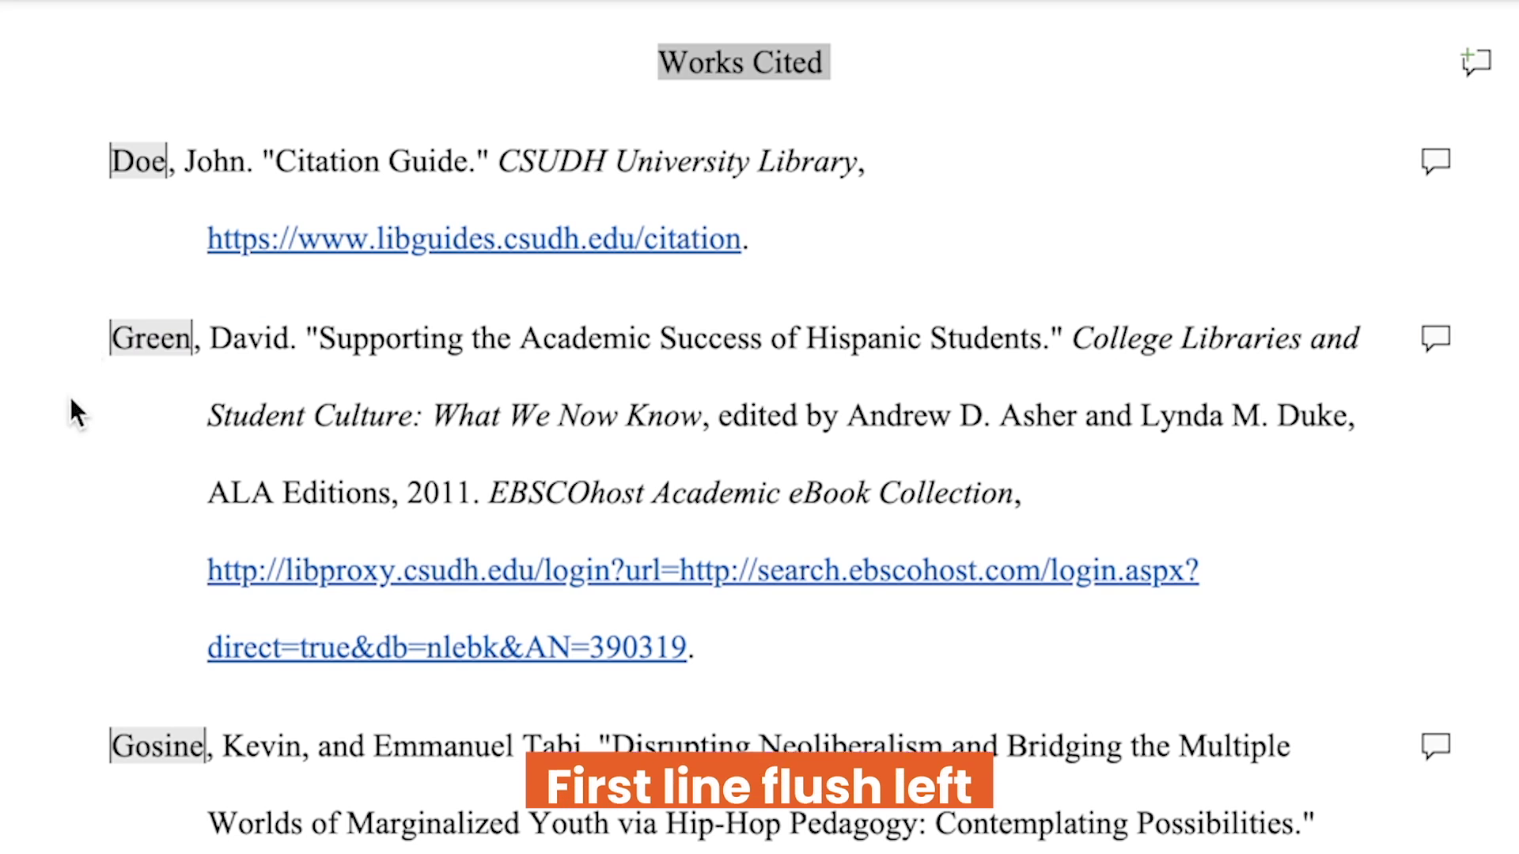
# Step: Apply a Hanging special indent to the entire book chapter entry, the second in the Works Cited list
pyautogui.click(115, 340)
pyautogui.click(639, 346)
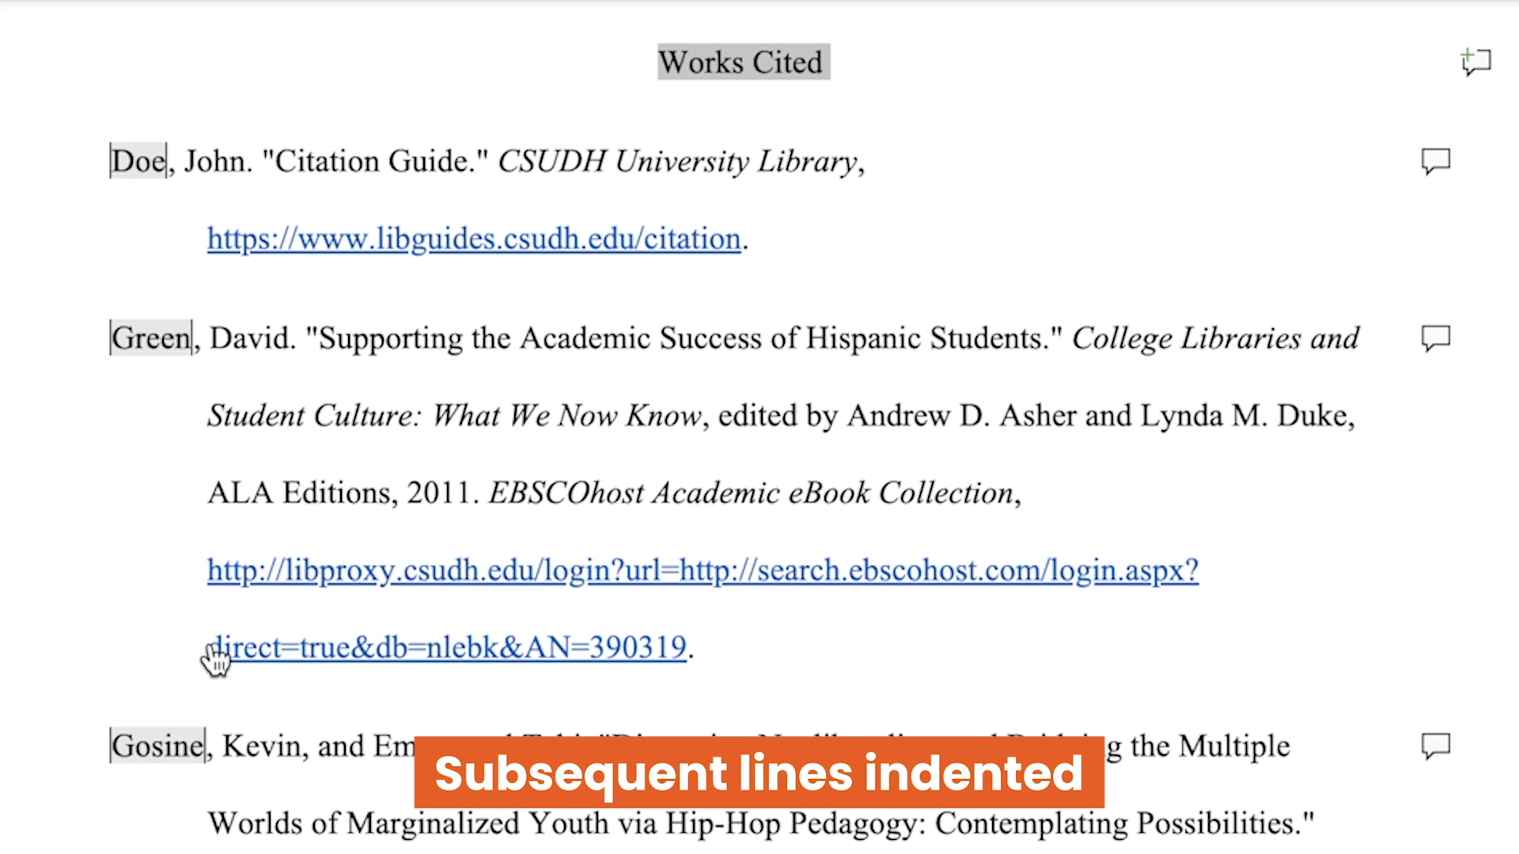
pyautogui.click(115, 339)
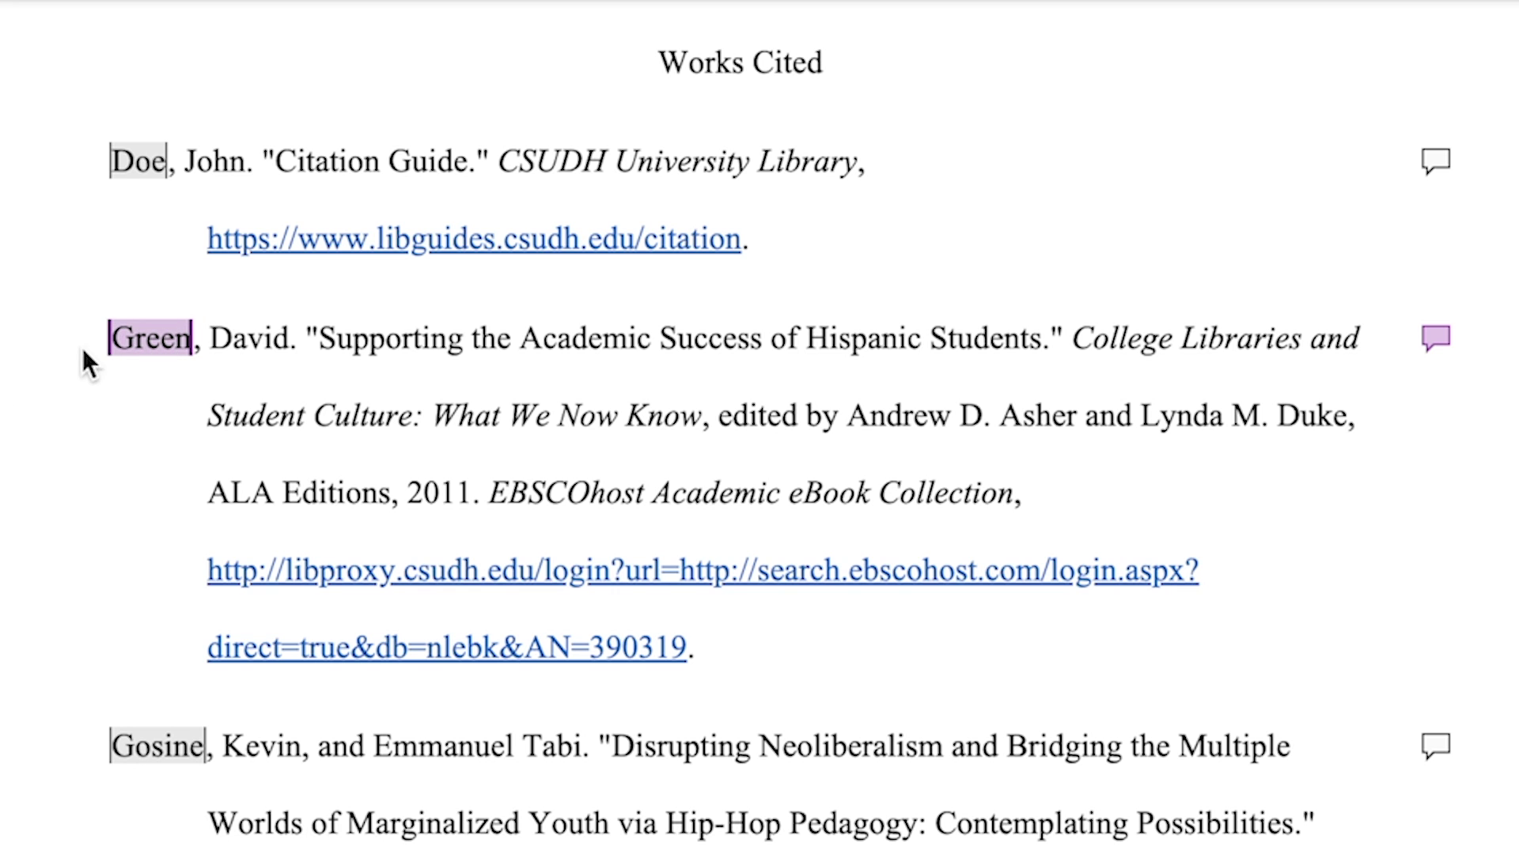
pyautogui.moveTo(111, 339); pyautogui.dragTo(858, 661)
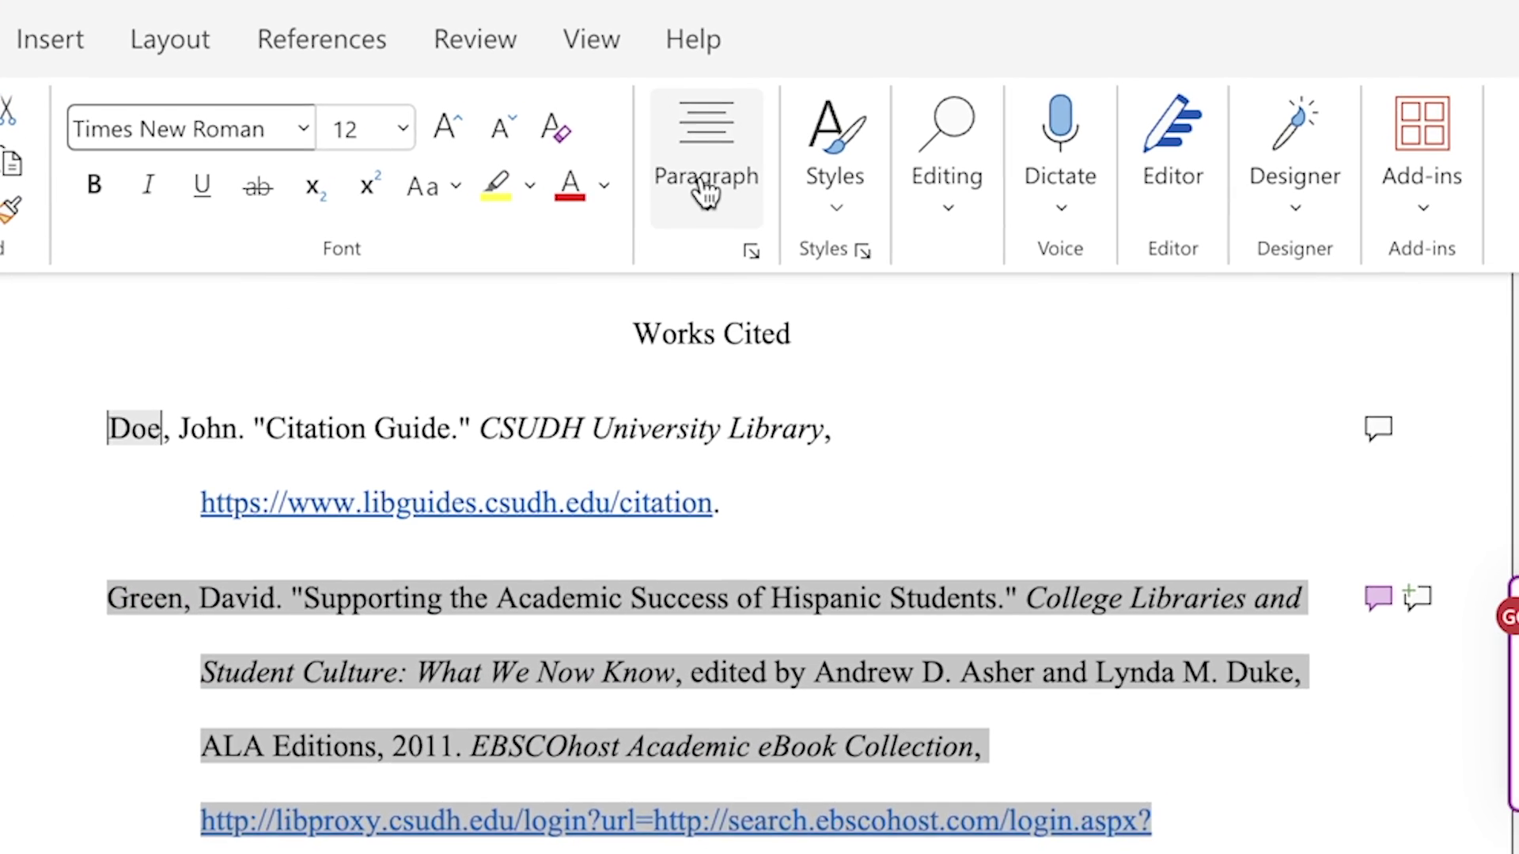
pyautogui.click(705, 193)
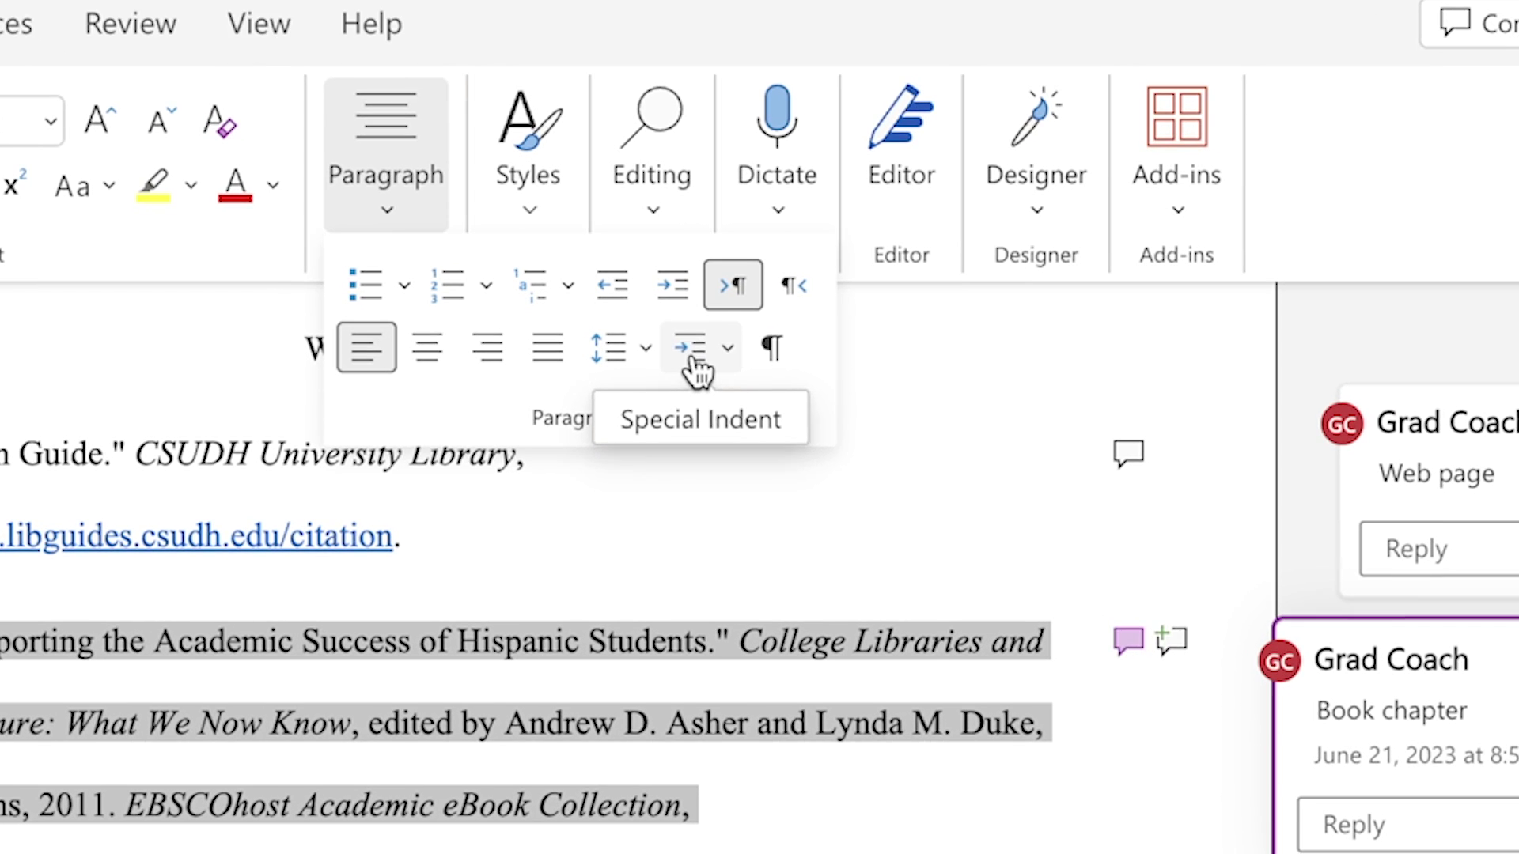
pyautogui.click(696, 365)
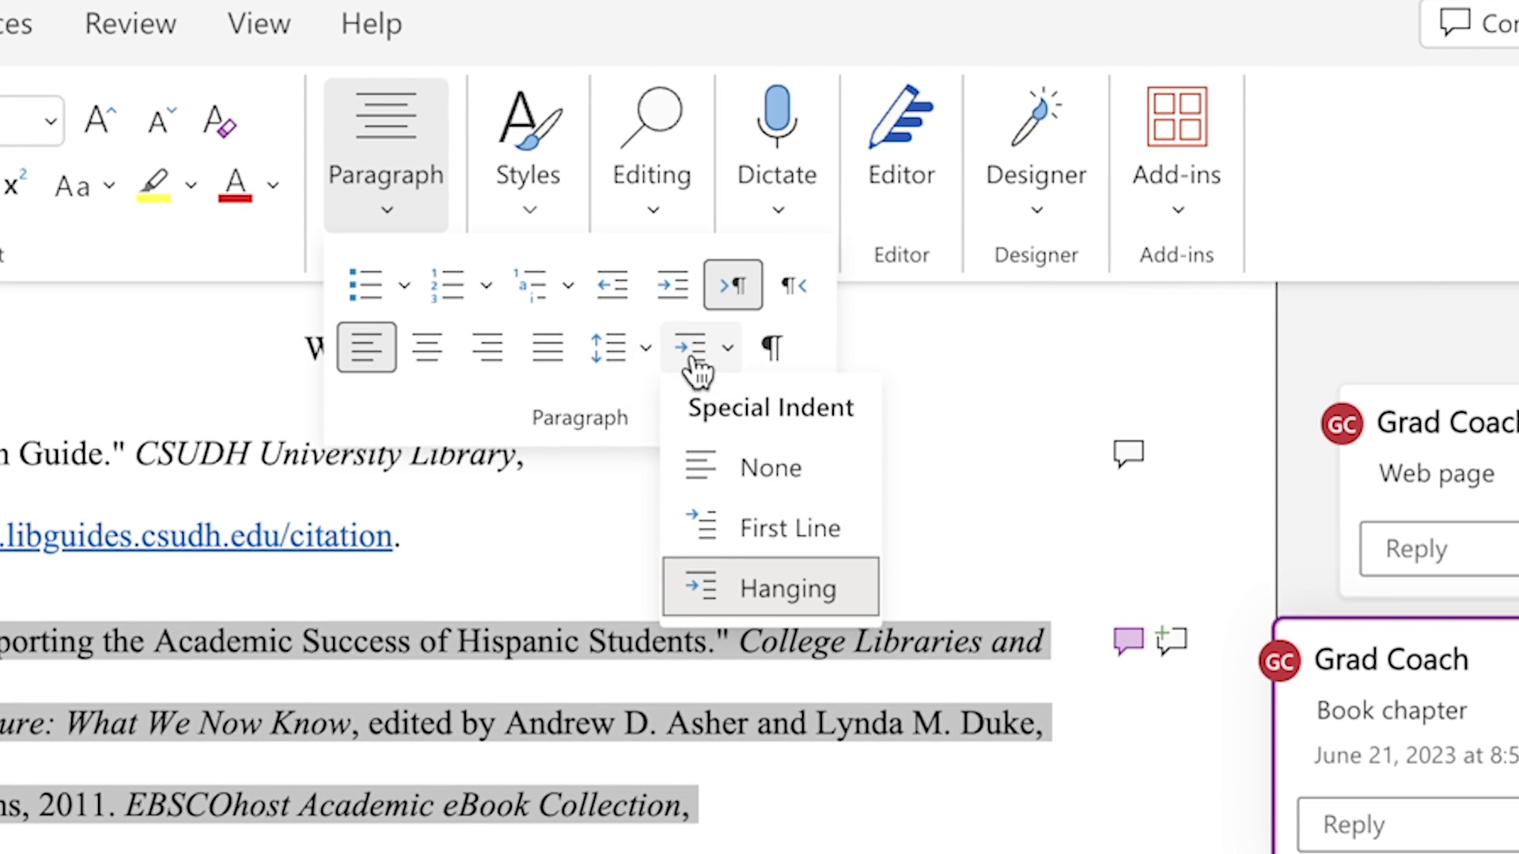
pyautogui.click(715, 591)
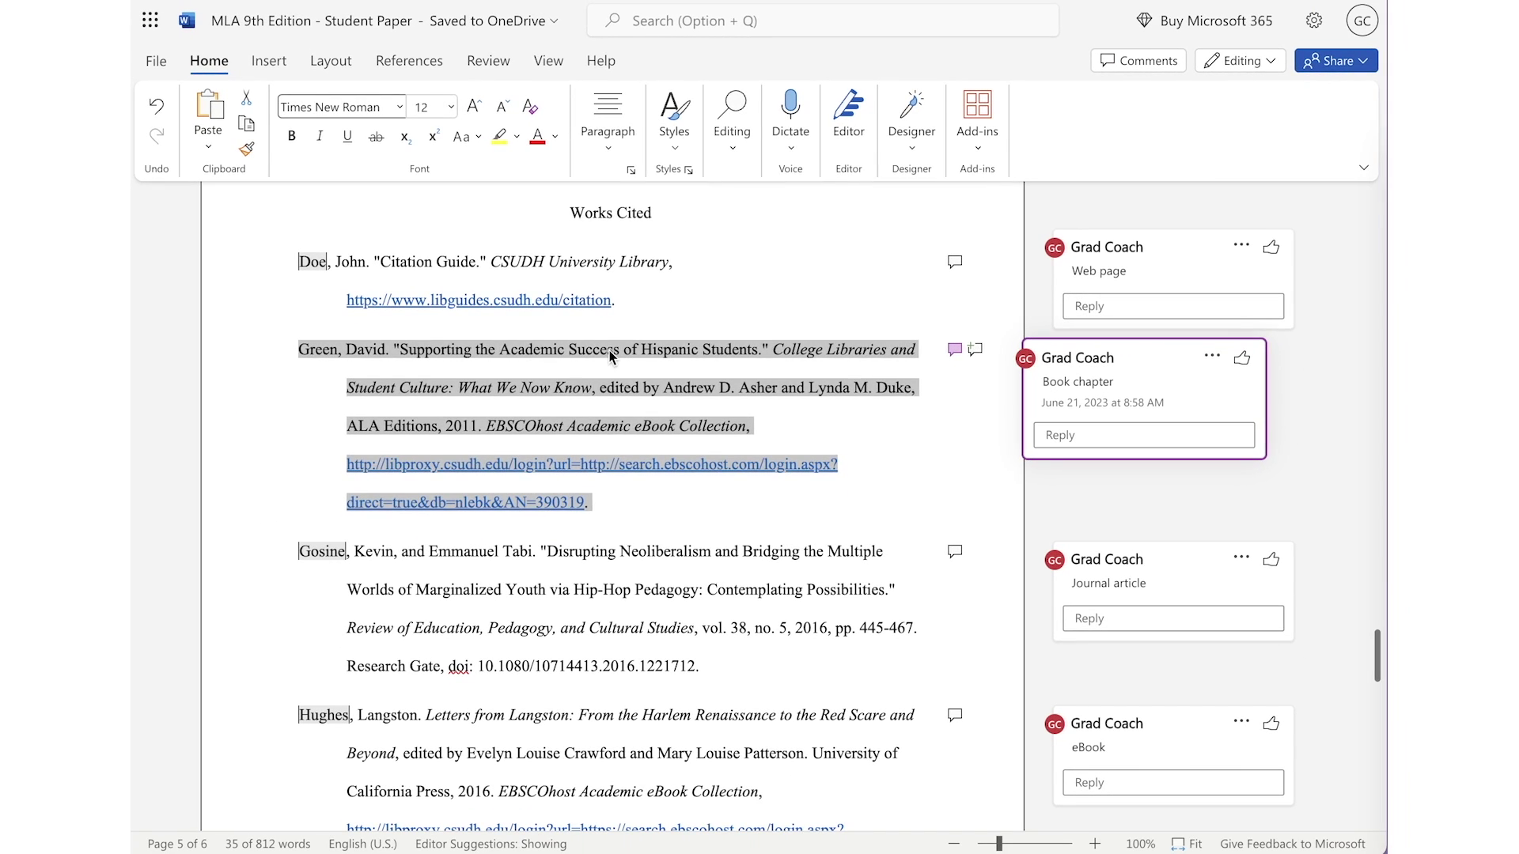
pyautogui.click(609, 350)
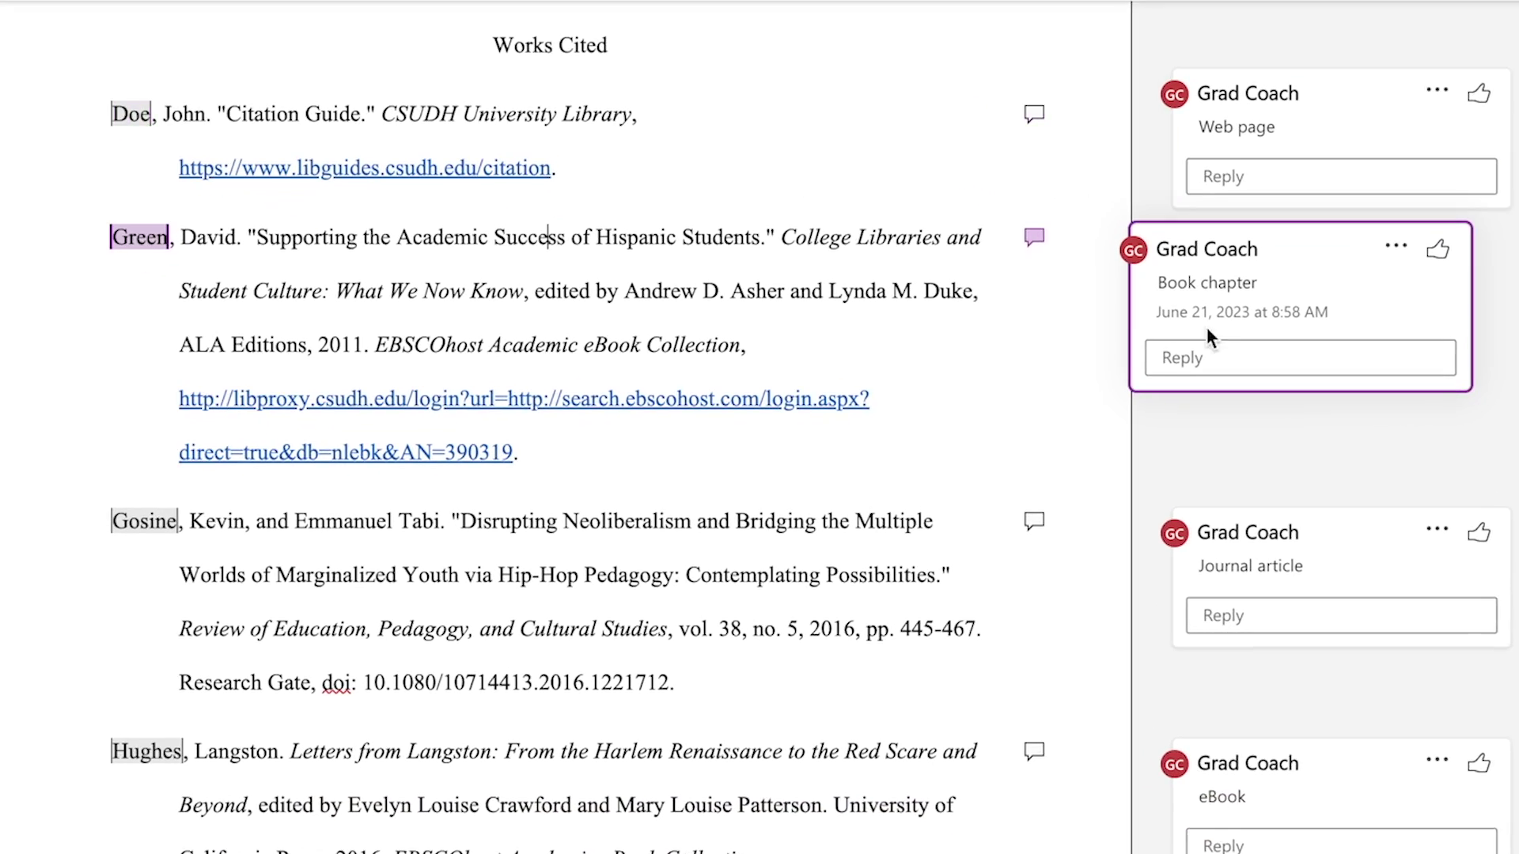
# Step: Compare the book chapter, web page and journal article comments with the Works Cited entries they label
pyautogui.click(1072, 559)
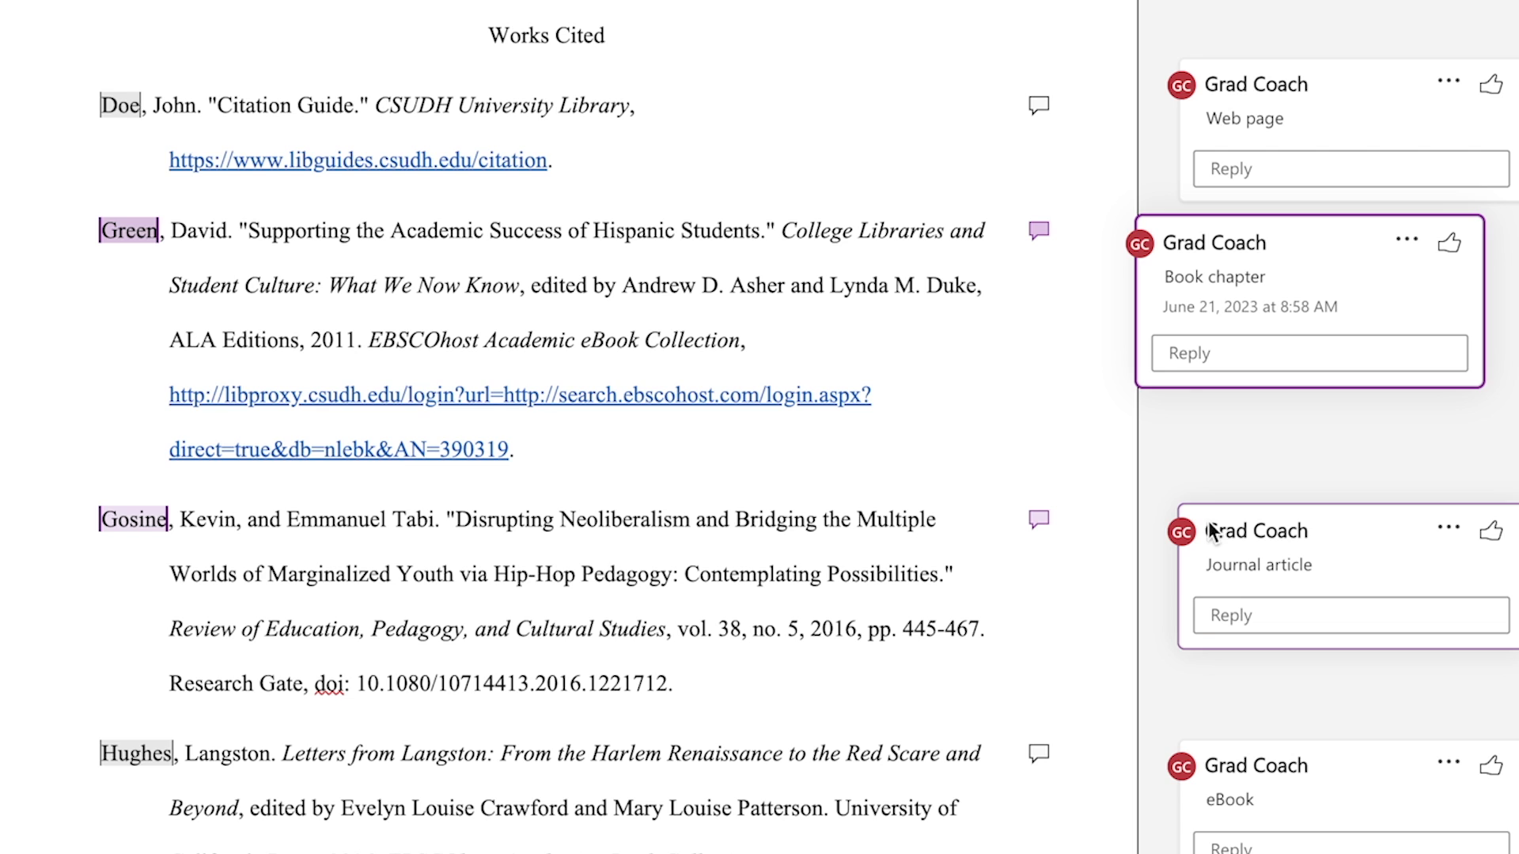
pyautogui.scroll(-2, 840, 521)
pyautogui.scroll(3, 862, 499)
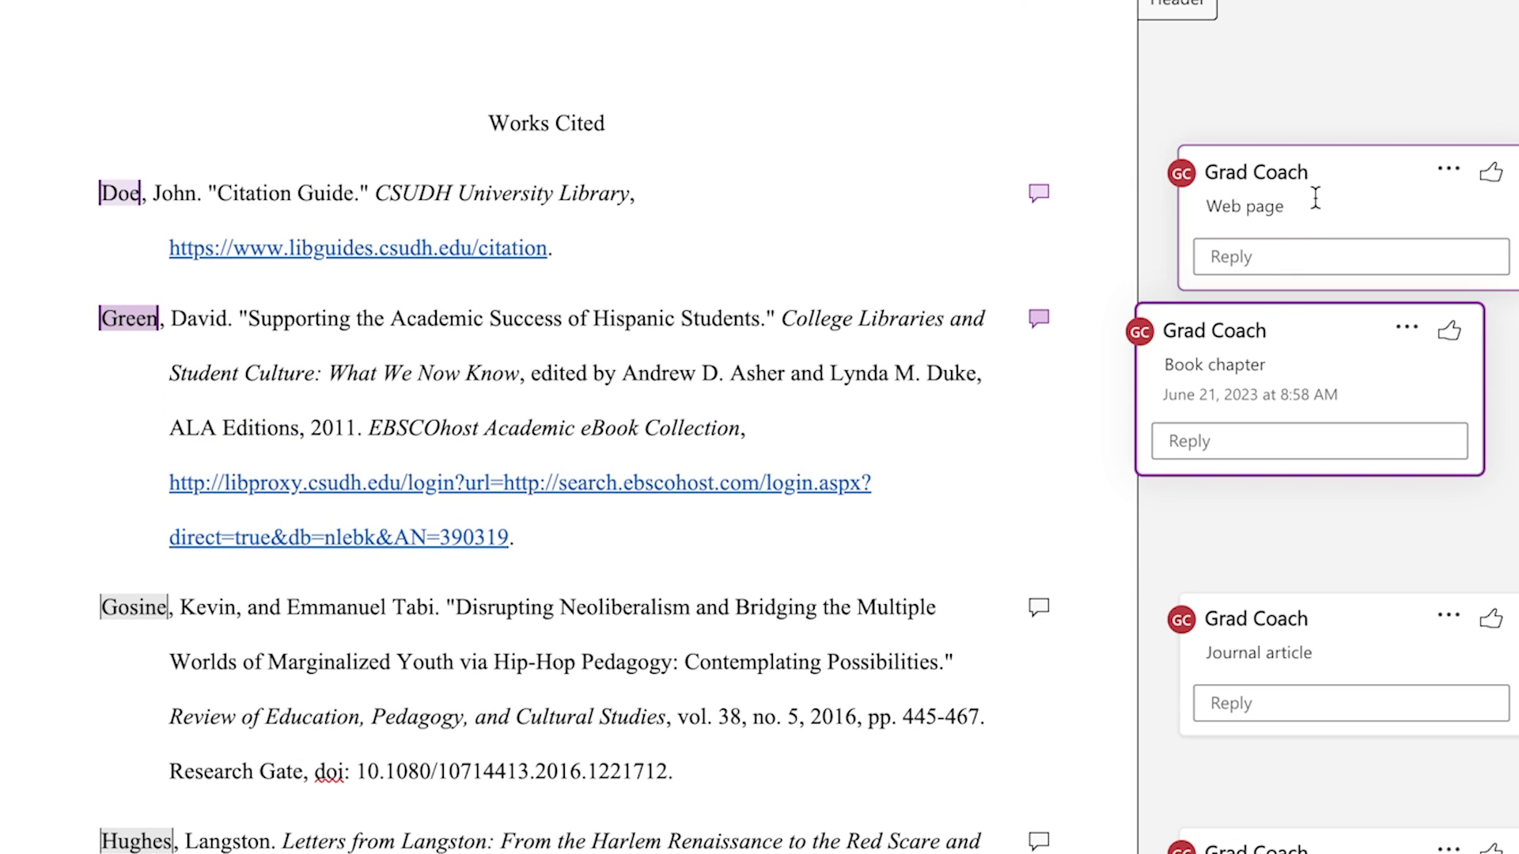
pyautogui.click(1287, 218)
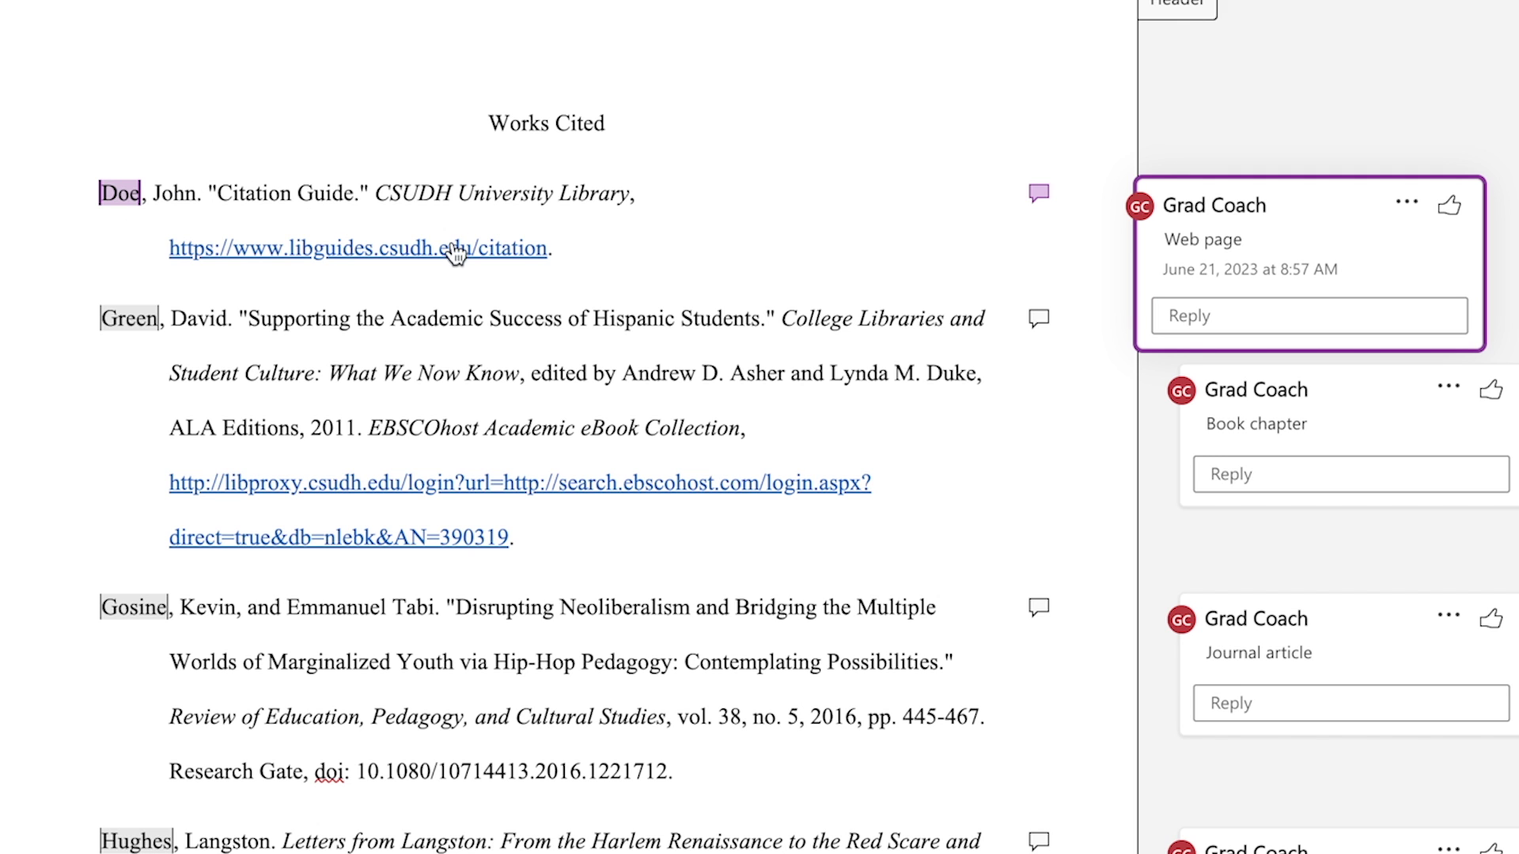
pyautogui.scroll(-3, 561, 341)
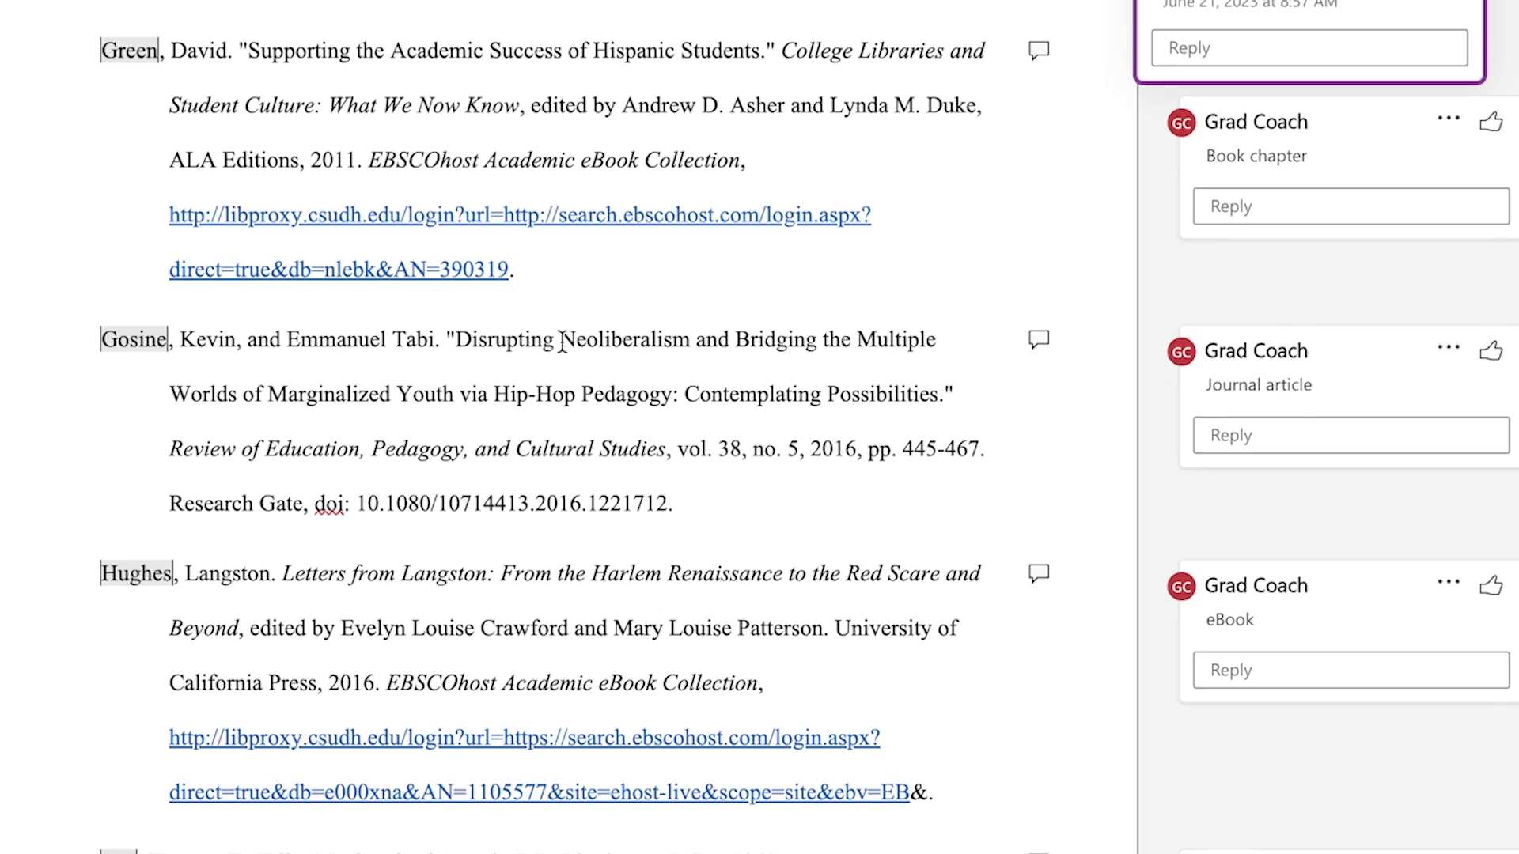
pyautogui.click(1297, 393)
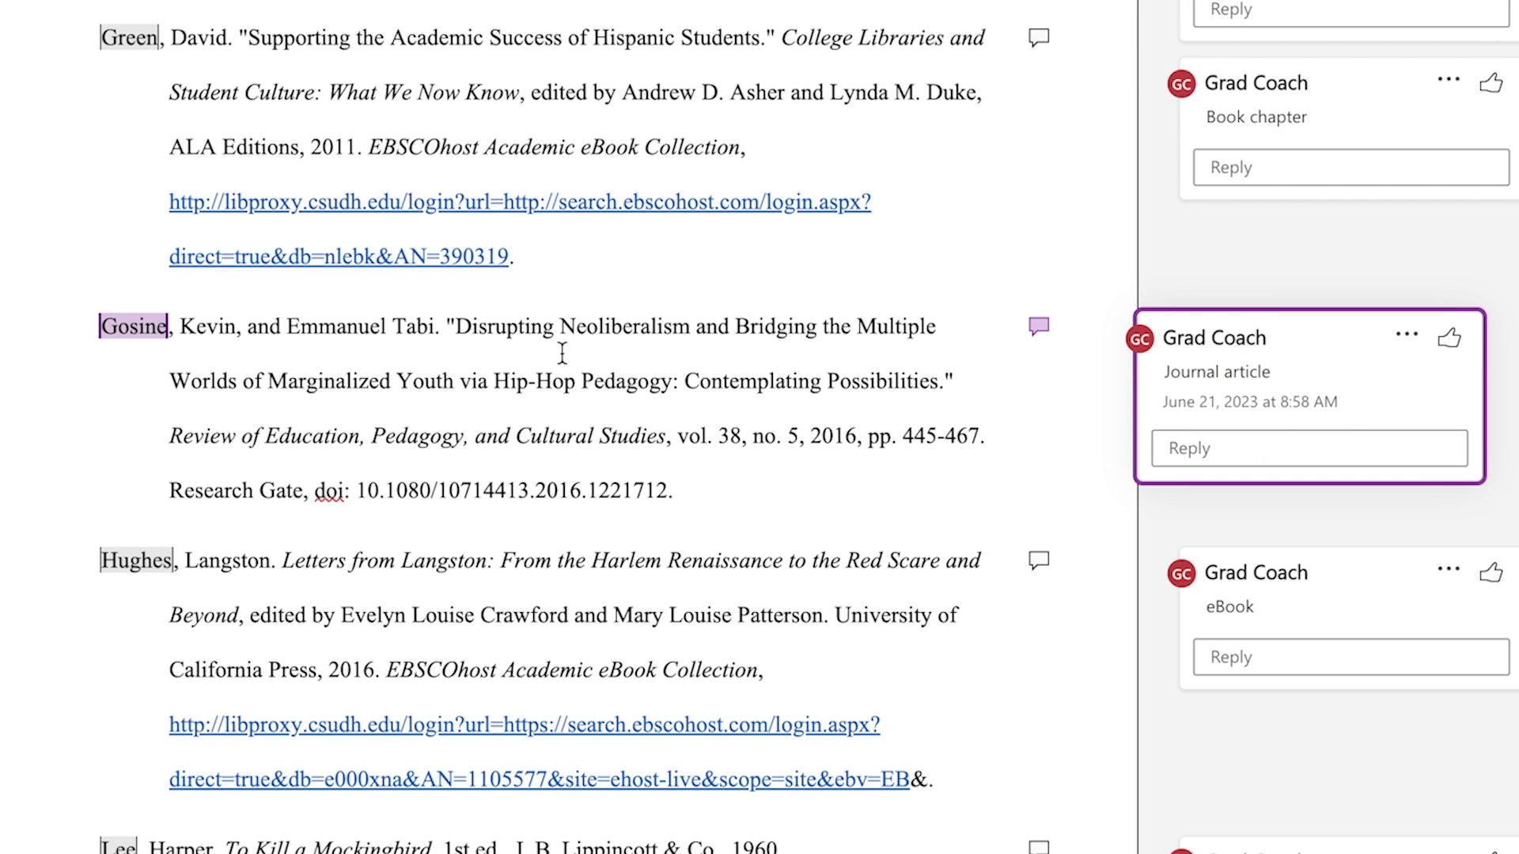
# Step: Examine the journal article entry's source details, highlighting the journal title and the volume abbreviation "vol."
pyautogui.scroll(-1, 419, 404)
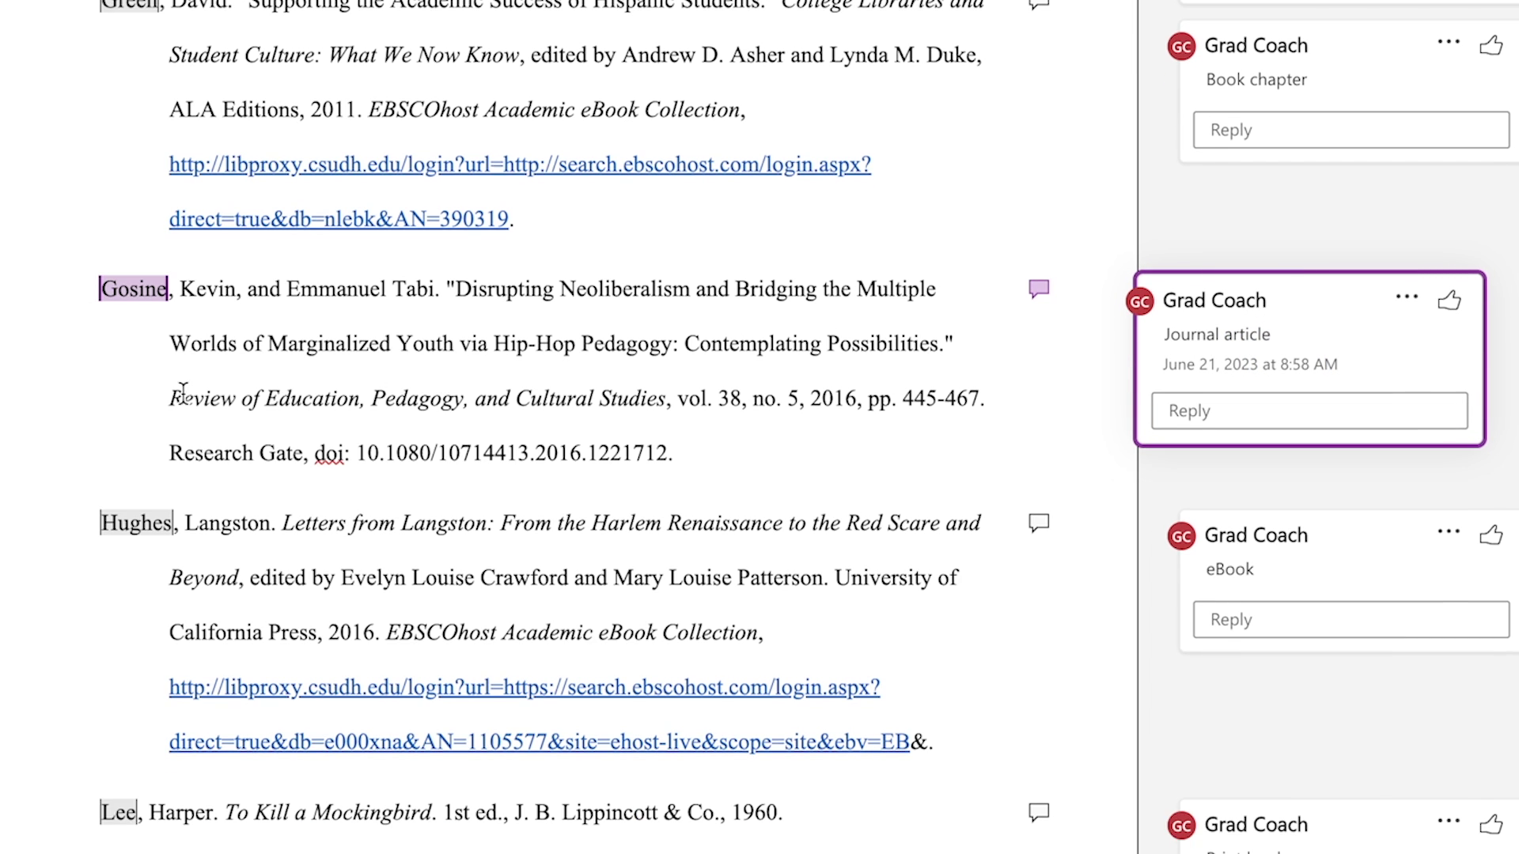
pyautogui.scroll(-1, 183, 393)
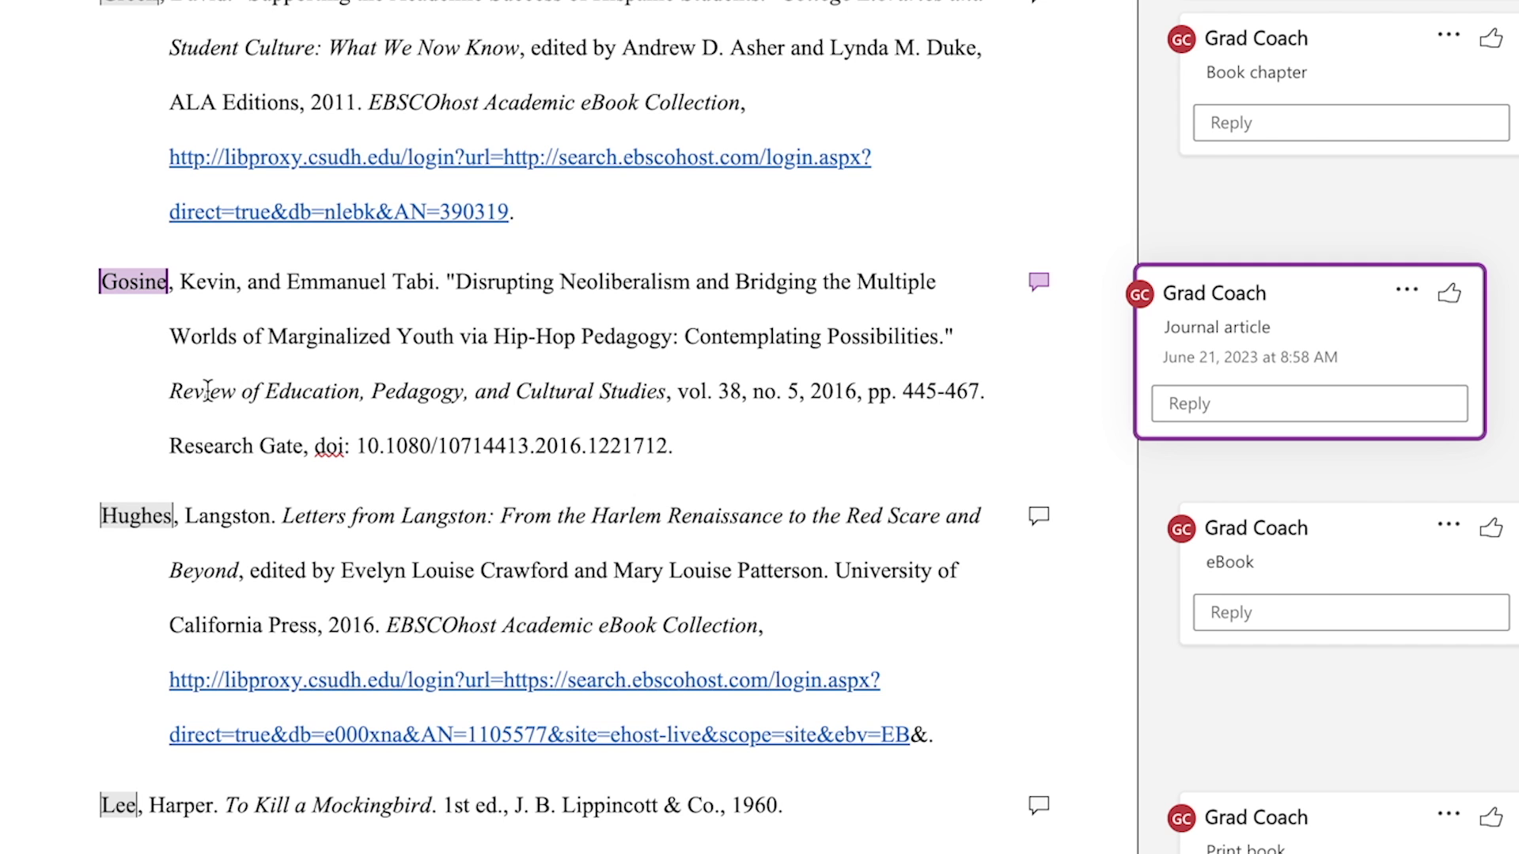
pyautogui.moveTo(685, 391); pyautogui.dragTo(254, 397)
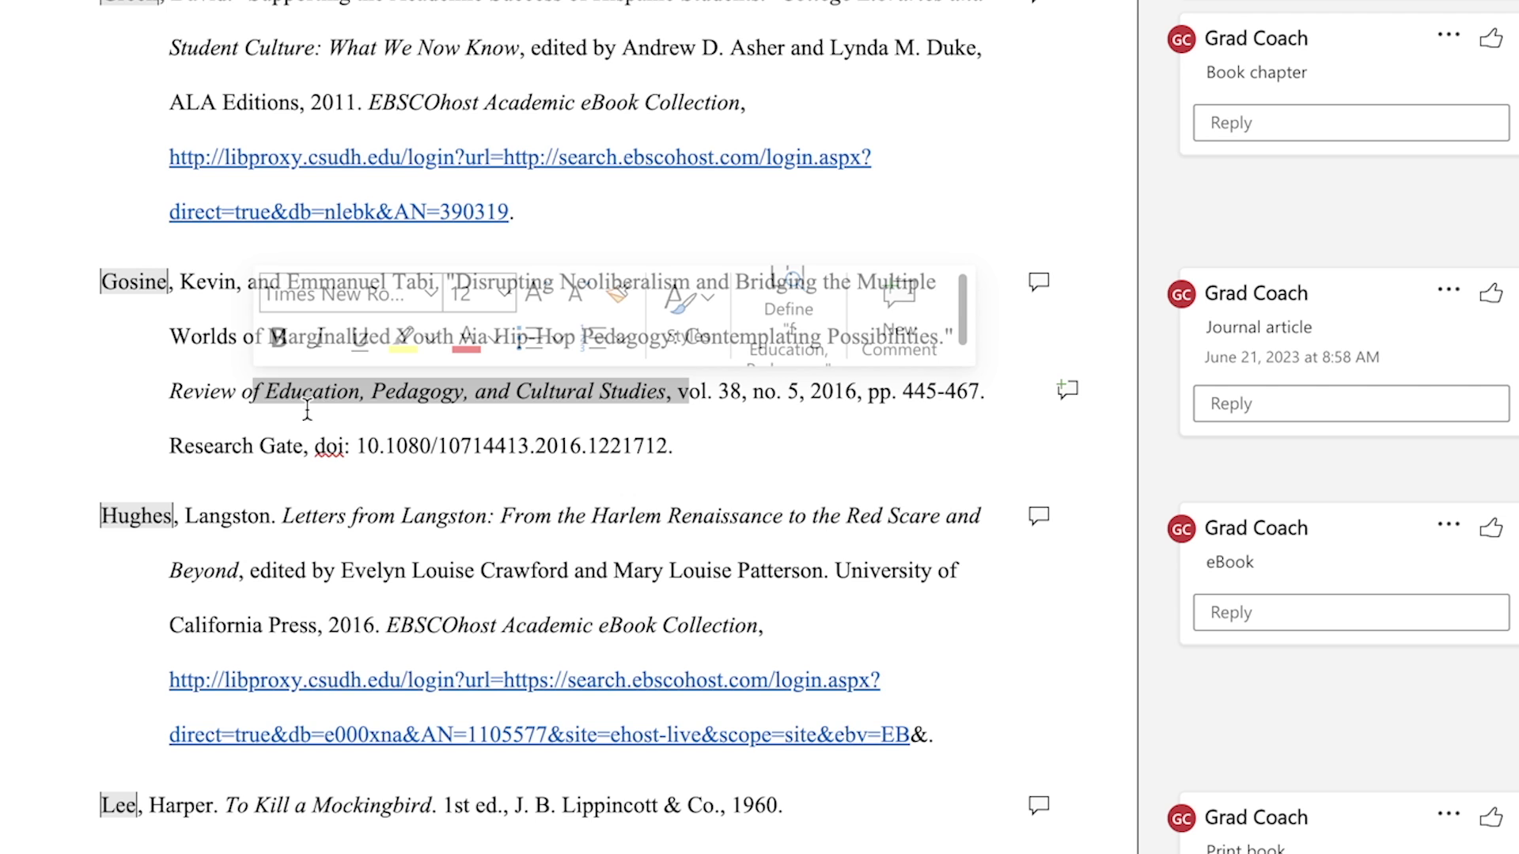
pyautogui.click(718, 390)
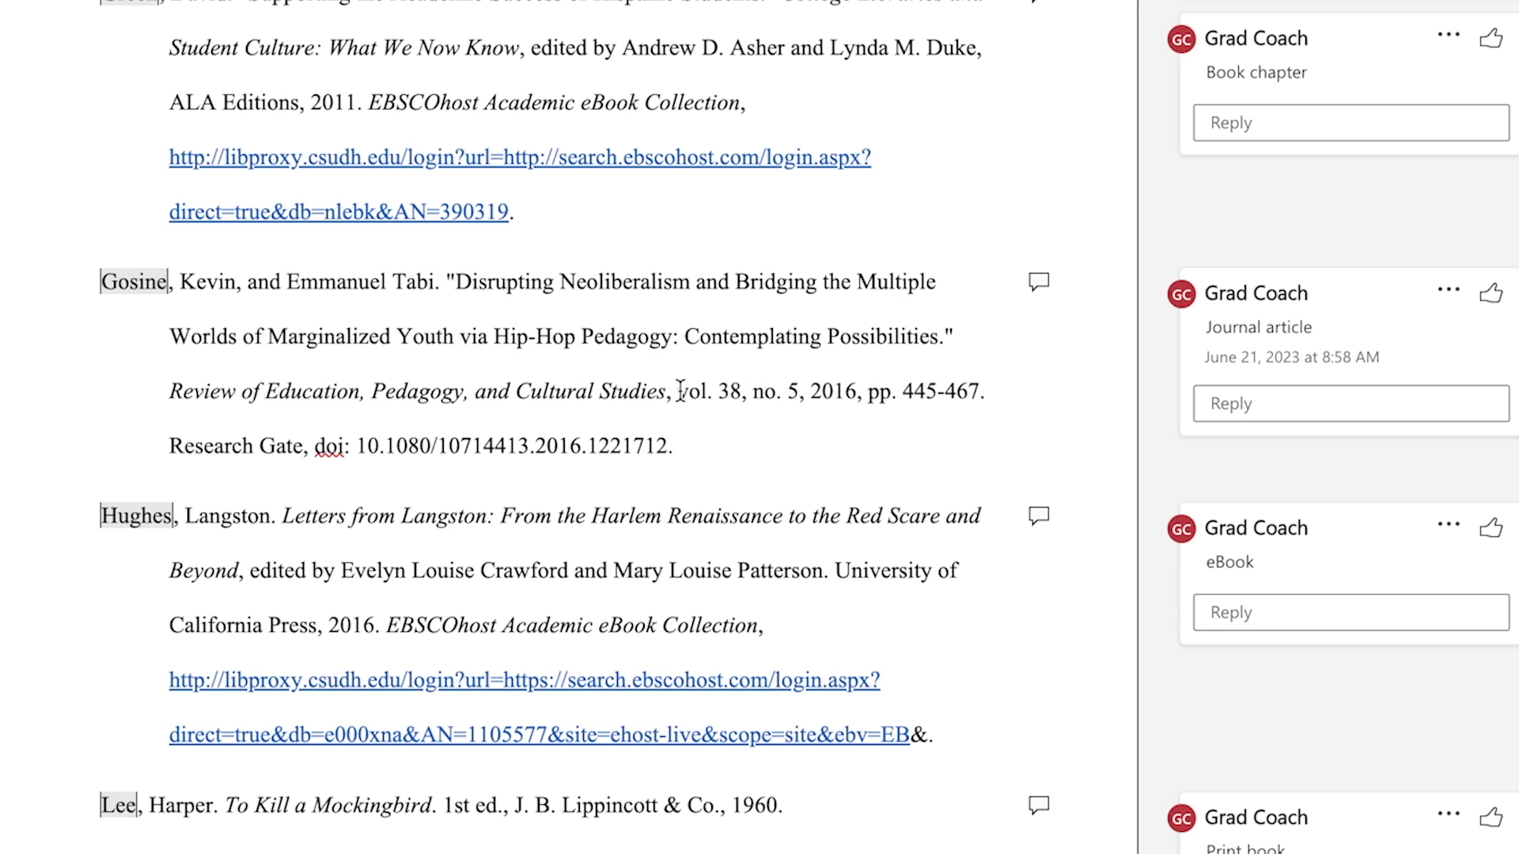
pyautogui.doubleClick(689, 391)
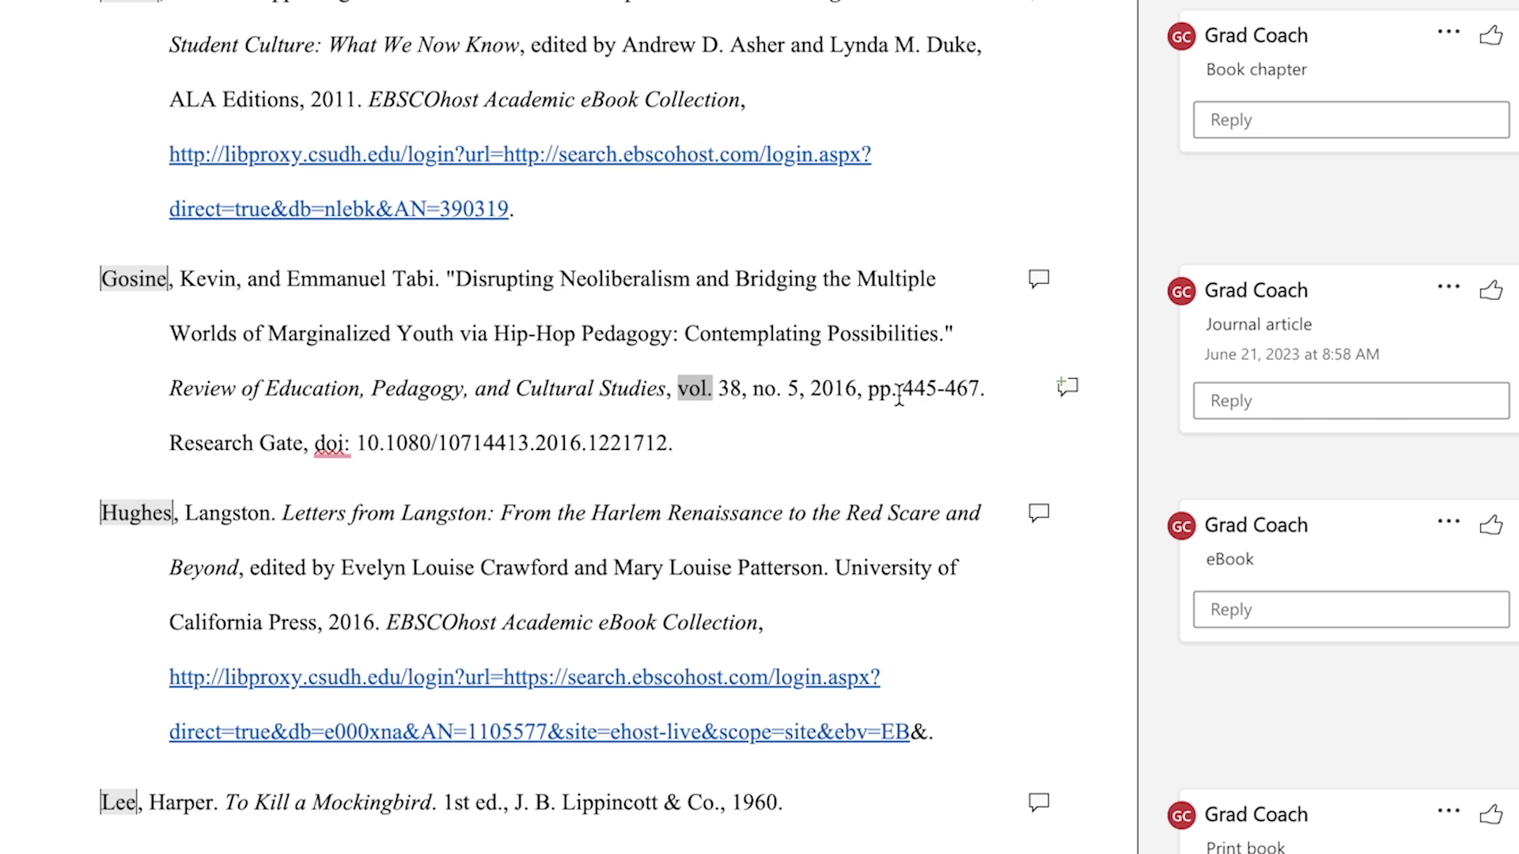
# Step: Compare the journal article entry with the web page and book chapter entries, highlighting its italicized journal title again
pyautogui.scroll(3, 621, 537)
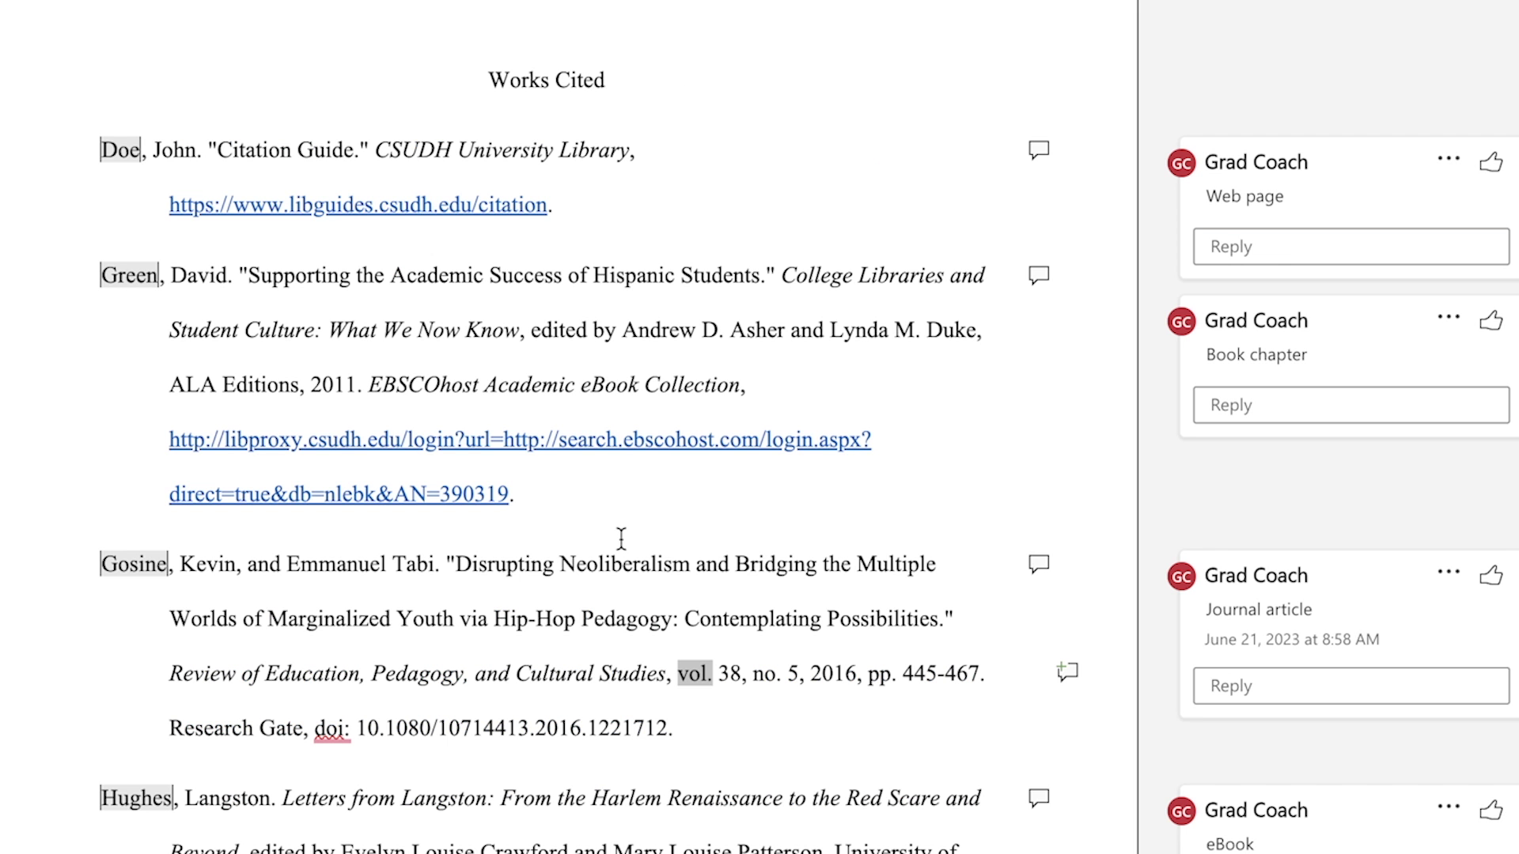
pyautogui.scroll(-1, 619, 539)
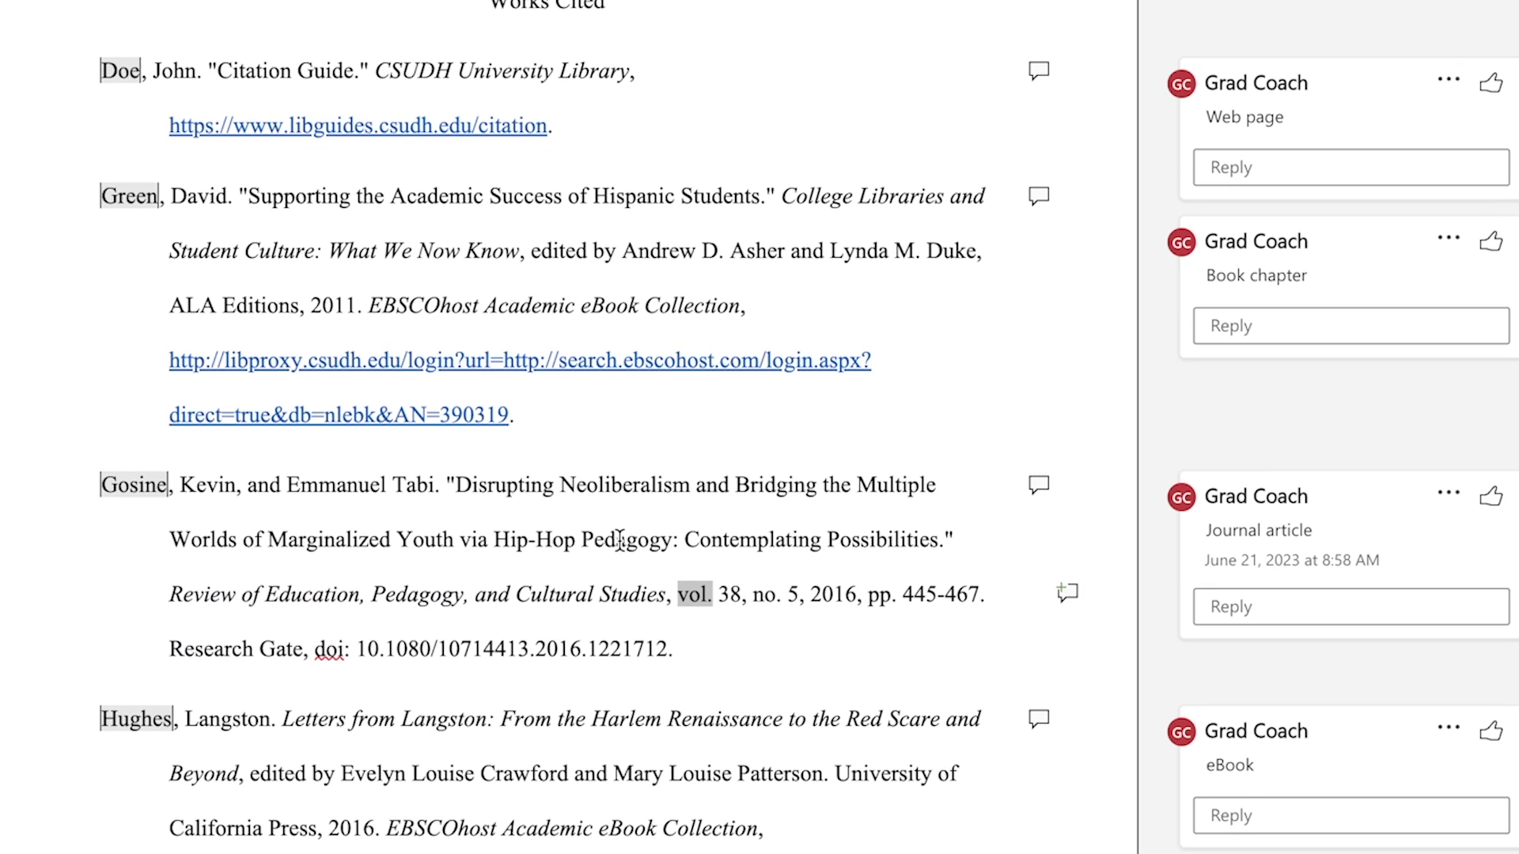
pyautogui.scroll(-1, 603, 526)
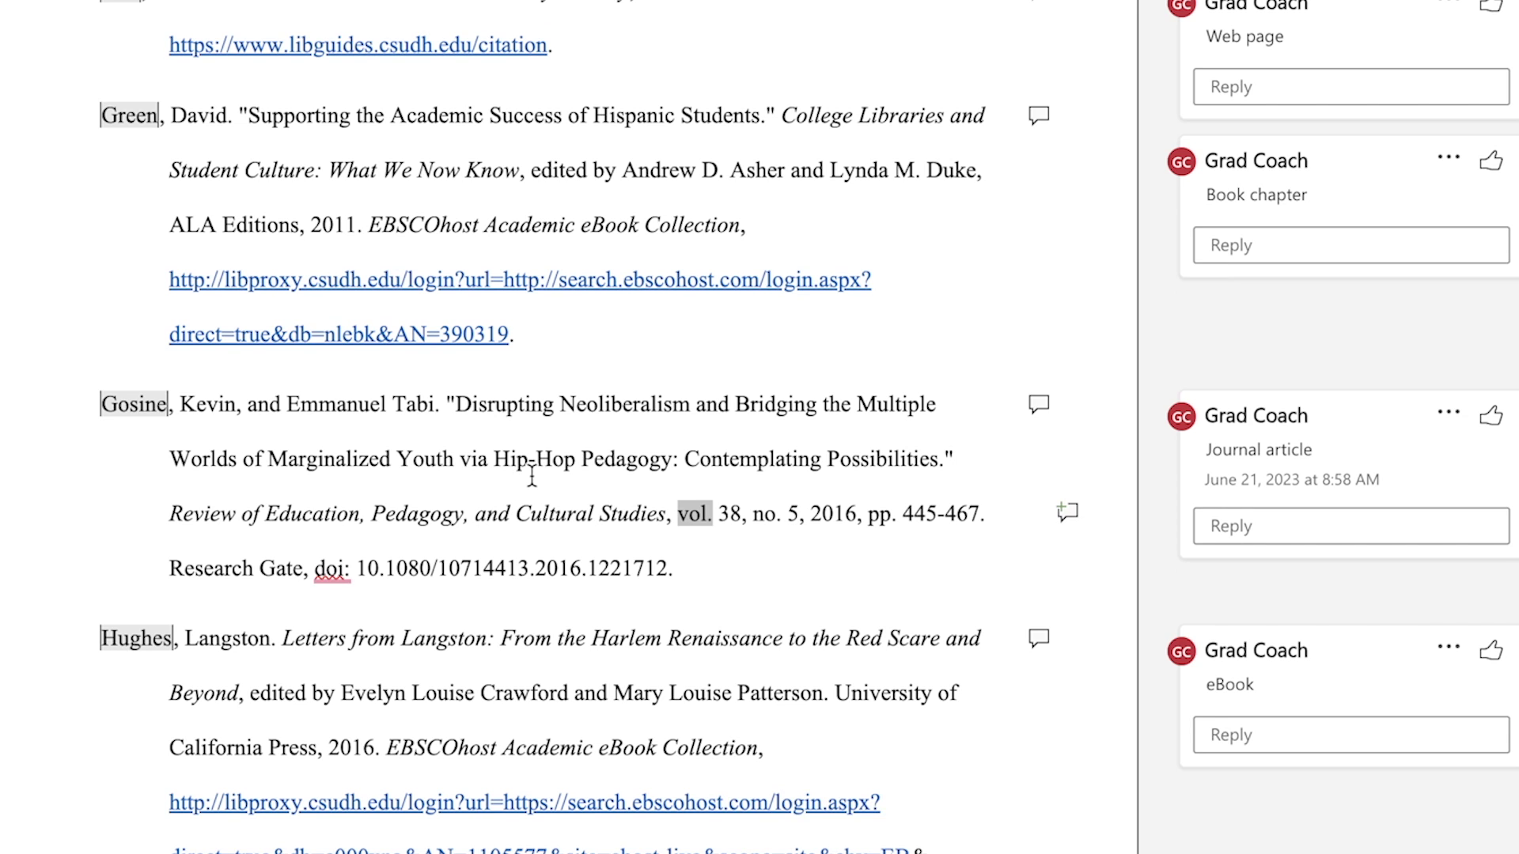
pyautogui.scroll(-1, 522, 473)
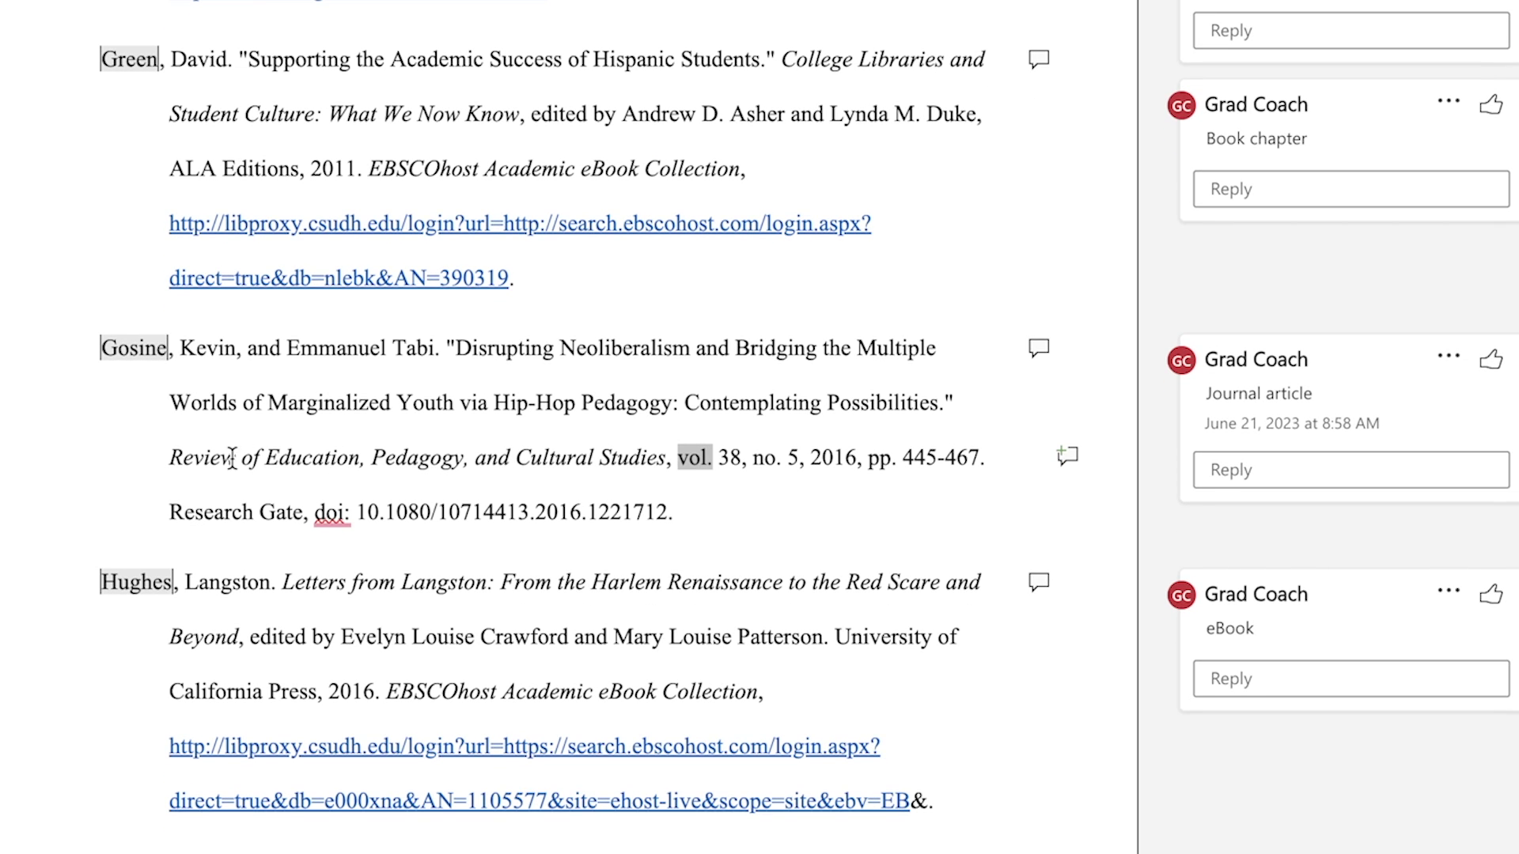
pyautogui.moveTo(195, 458); pyautogui.dragTo(691, 461)
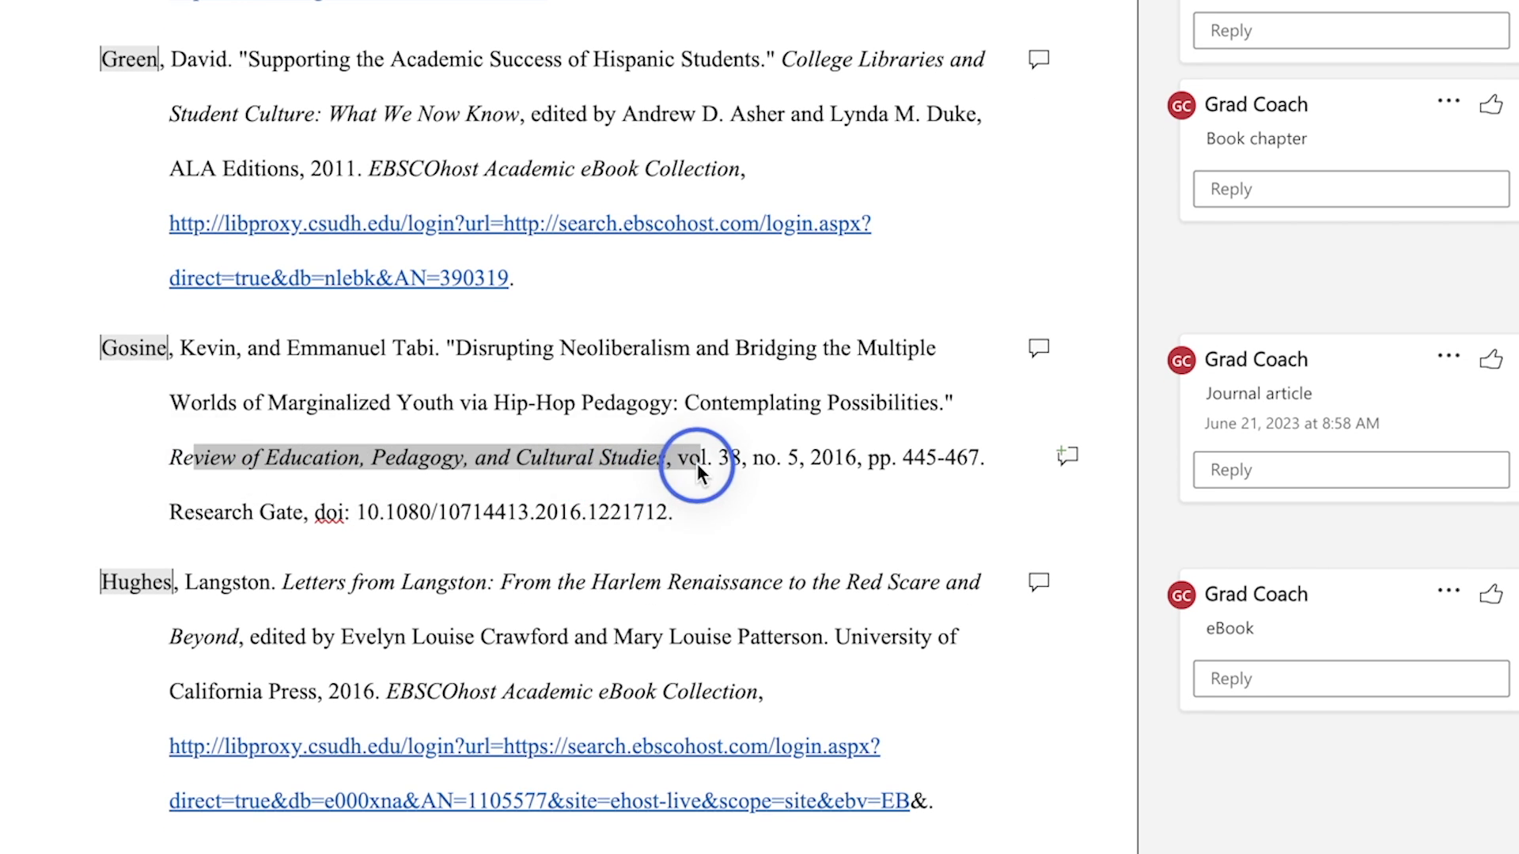
# Step: Look over the Works Cited entries on page 5, from the web page to the online news article
pyautogui.scroll(2, 545, 438)
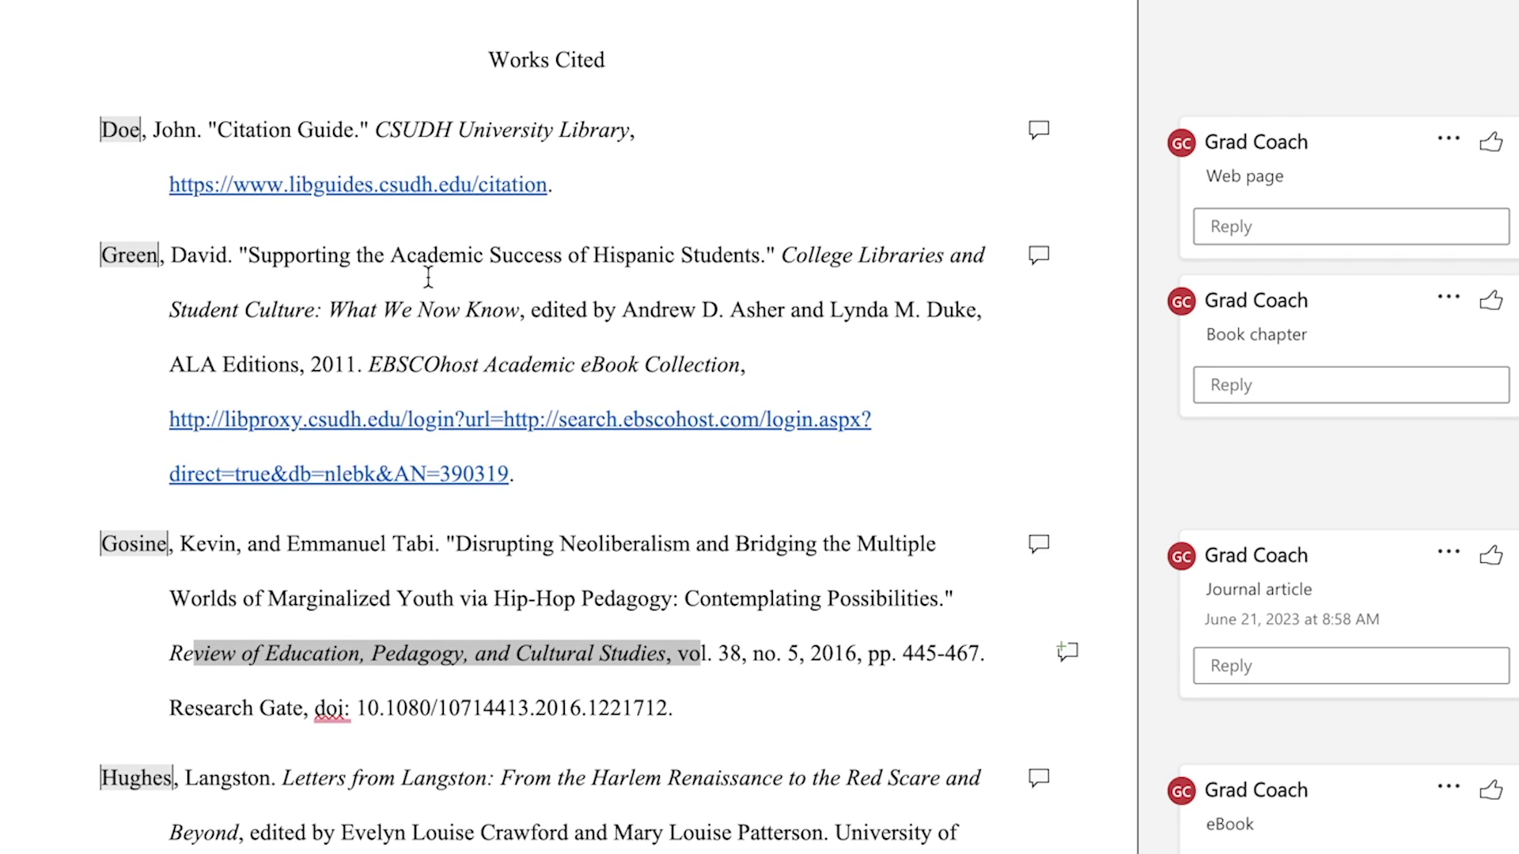
pyautogui.scroll(-2, 431, 277)
pyautogui.scroll(-6, 425, 456)
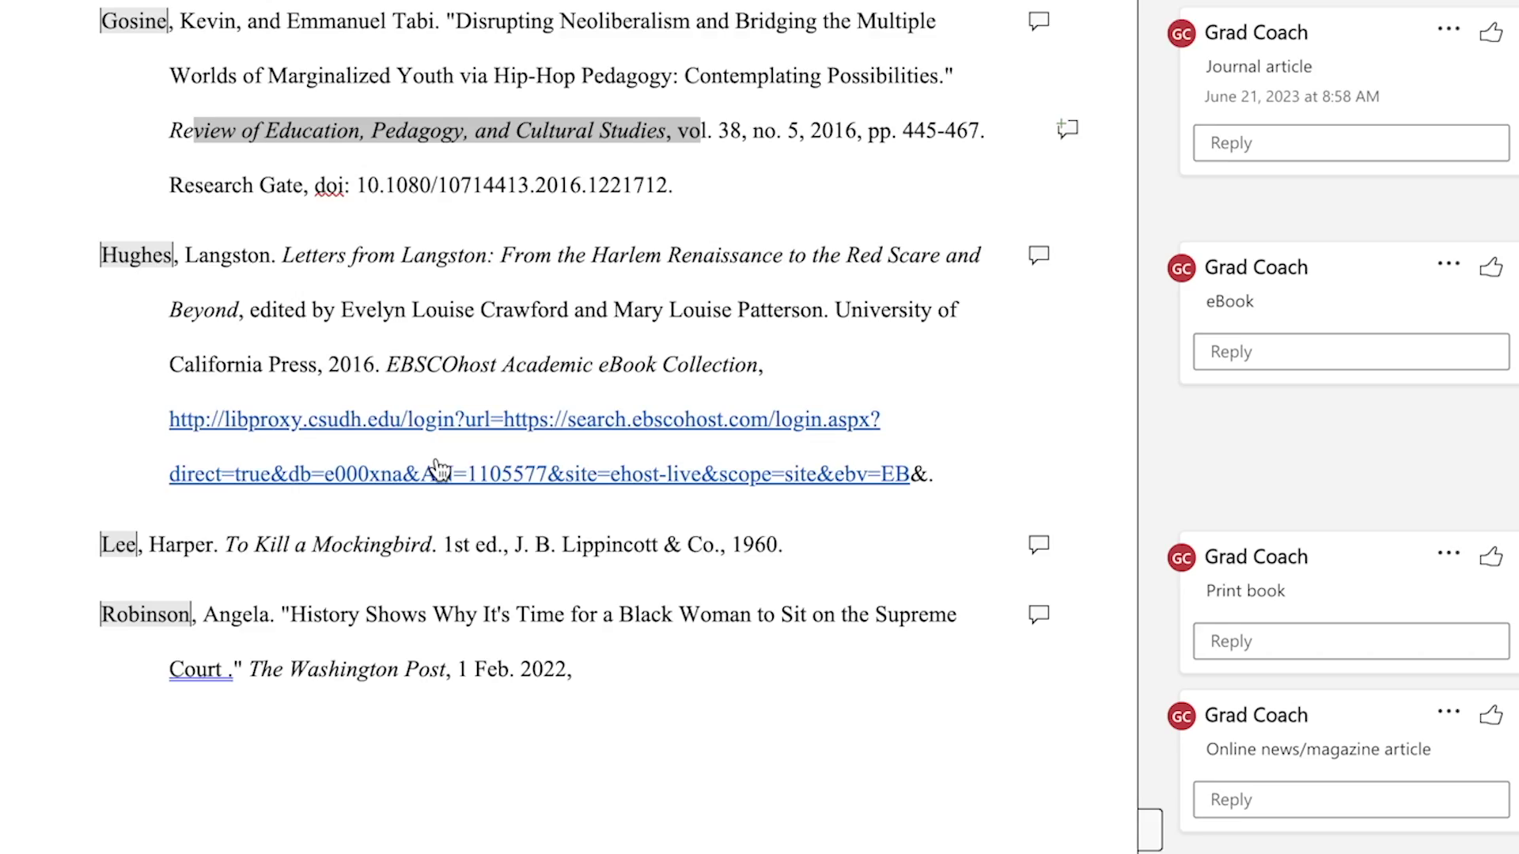
pyautogui.scroll(4, 499, 459)
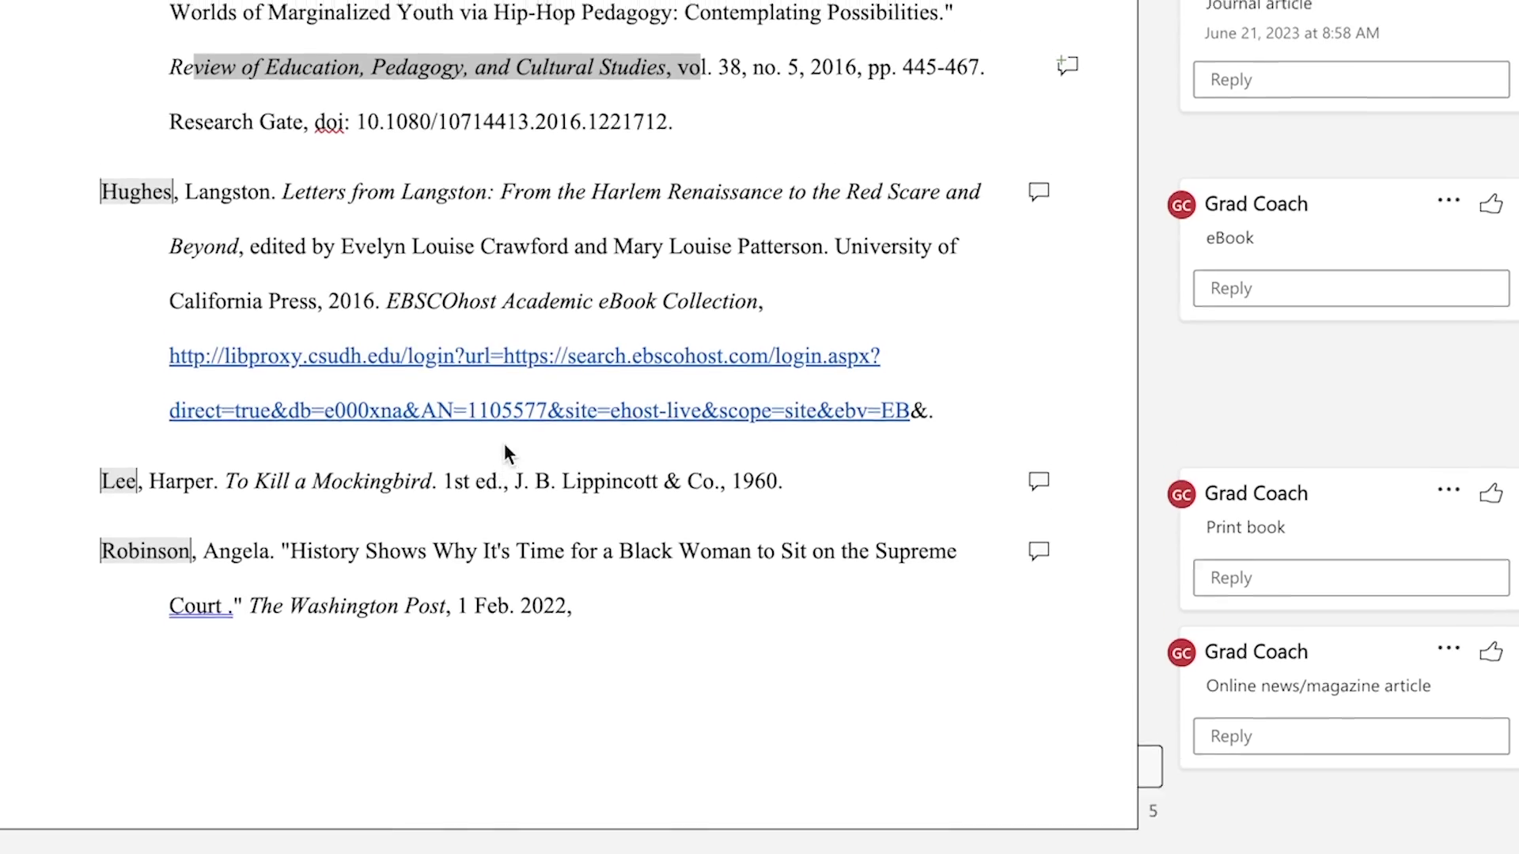
pyautogui.click(553, 441)
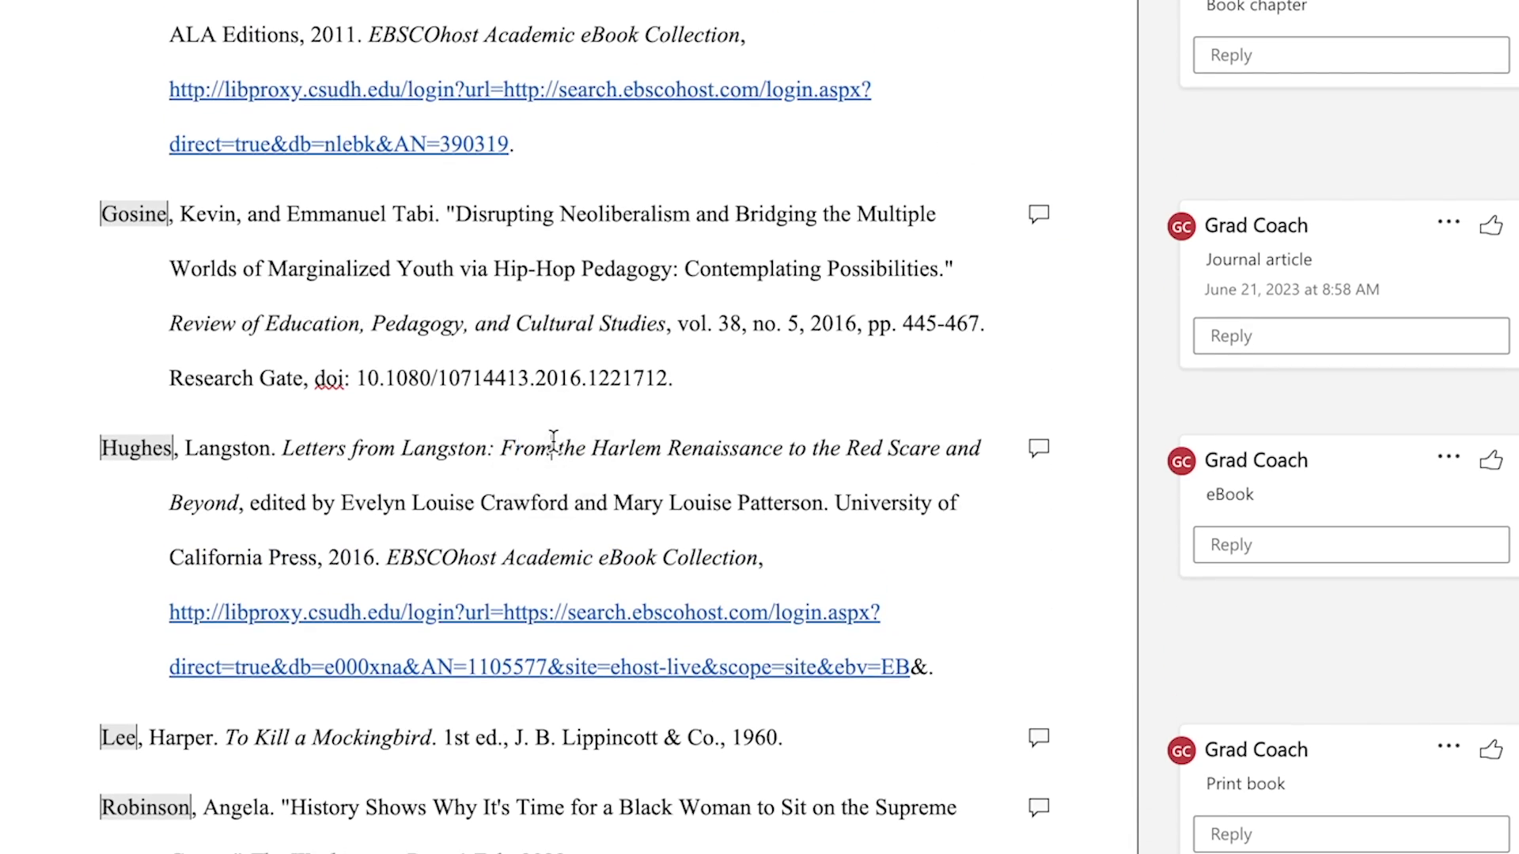
pyautogui.scroll(3, 557, 439)
pyautogui.scroll(1, 556, 440)
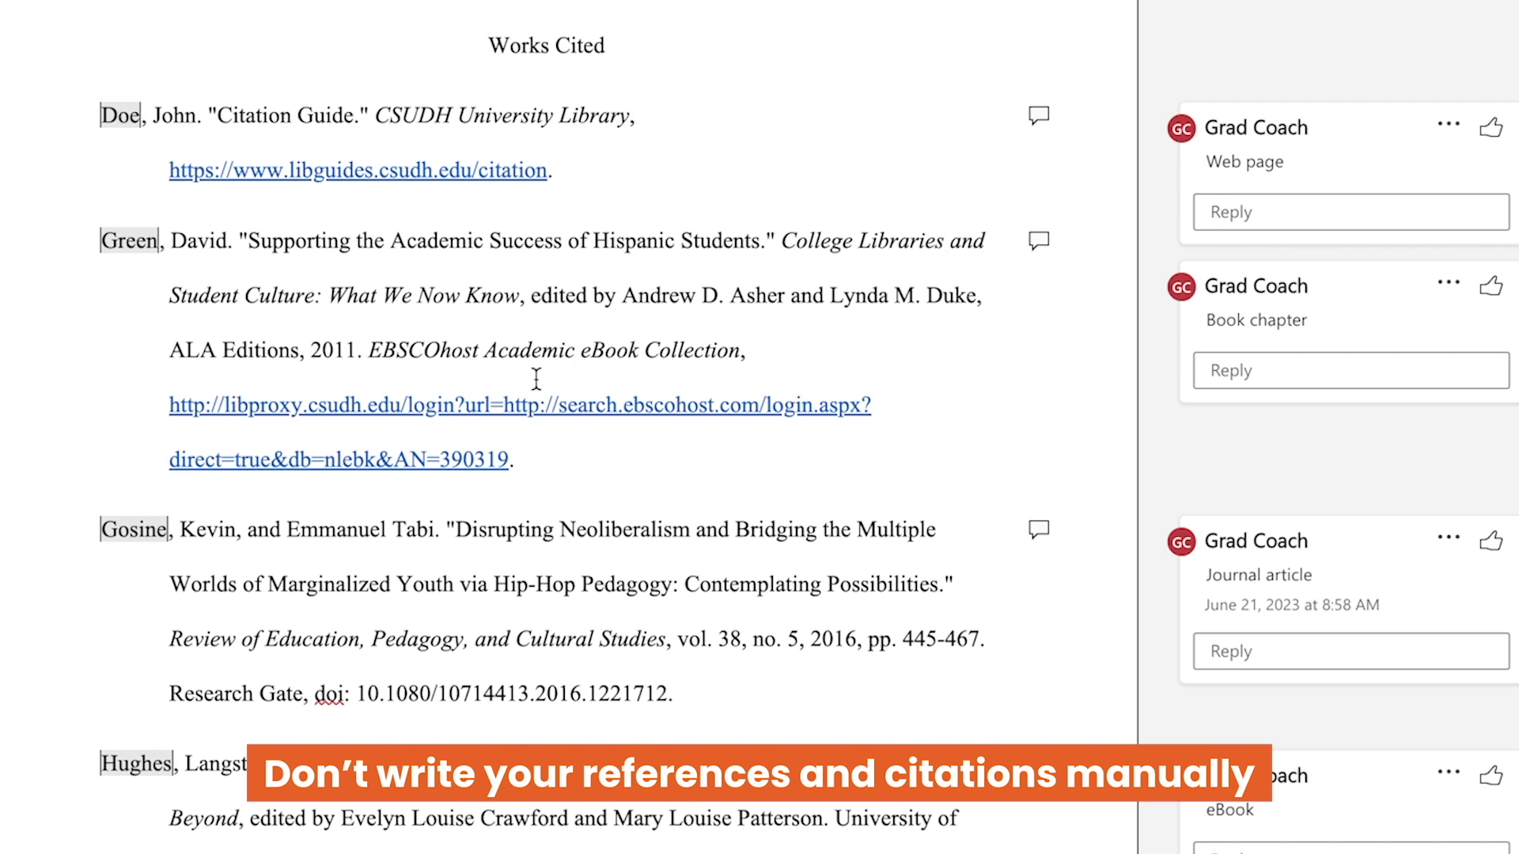
# Step: Review the Works Cited list through the last entry's URL on page 6, and return to the first entries
pyautogui.scroll(-2, 536, 379)
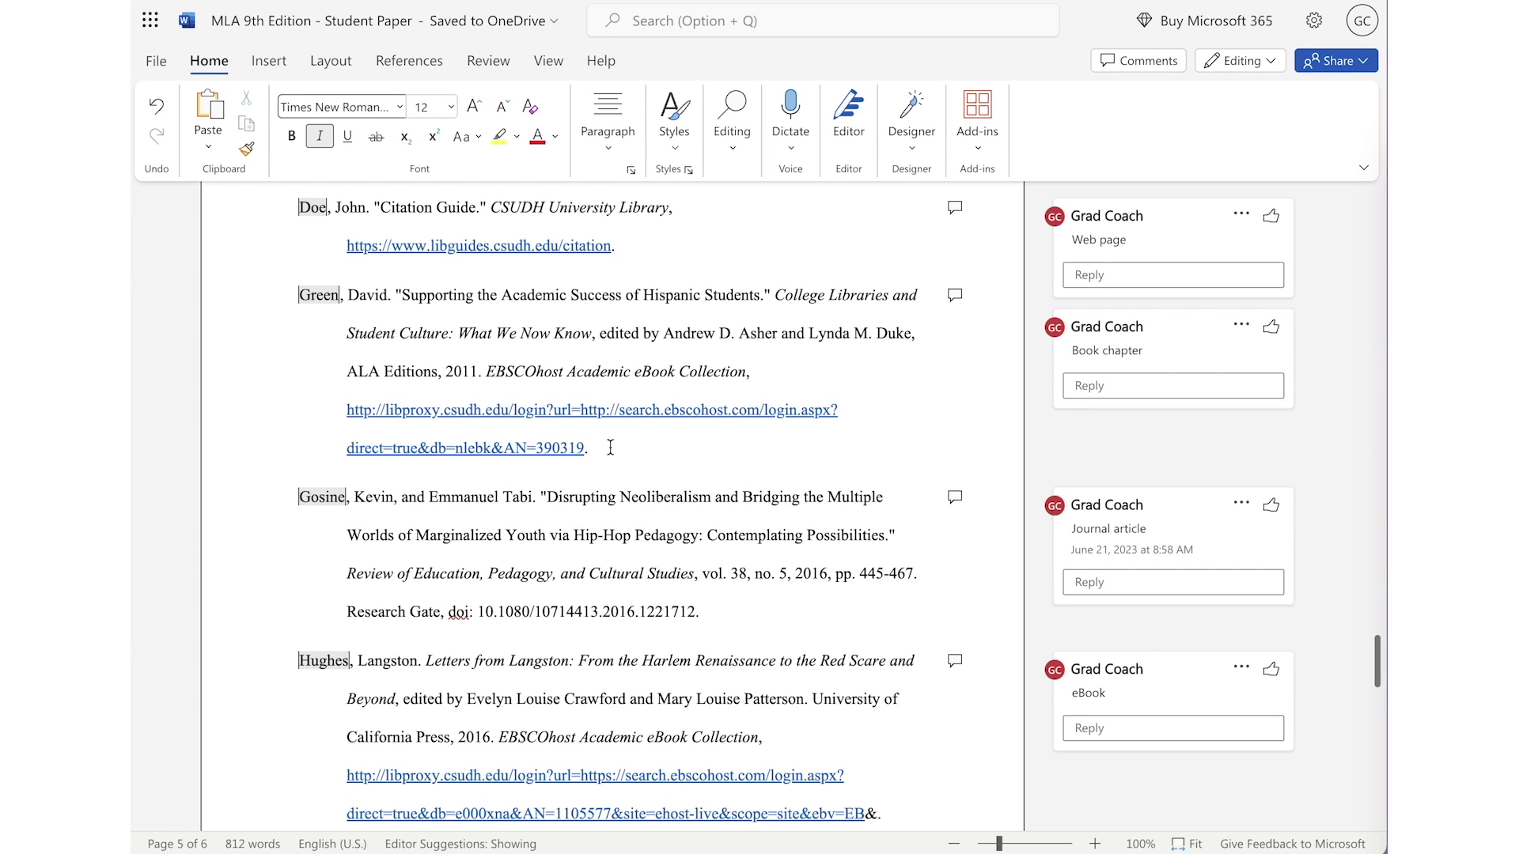
pyautogui.scroll(-3, 583, 480)
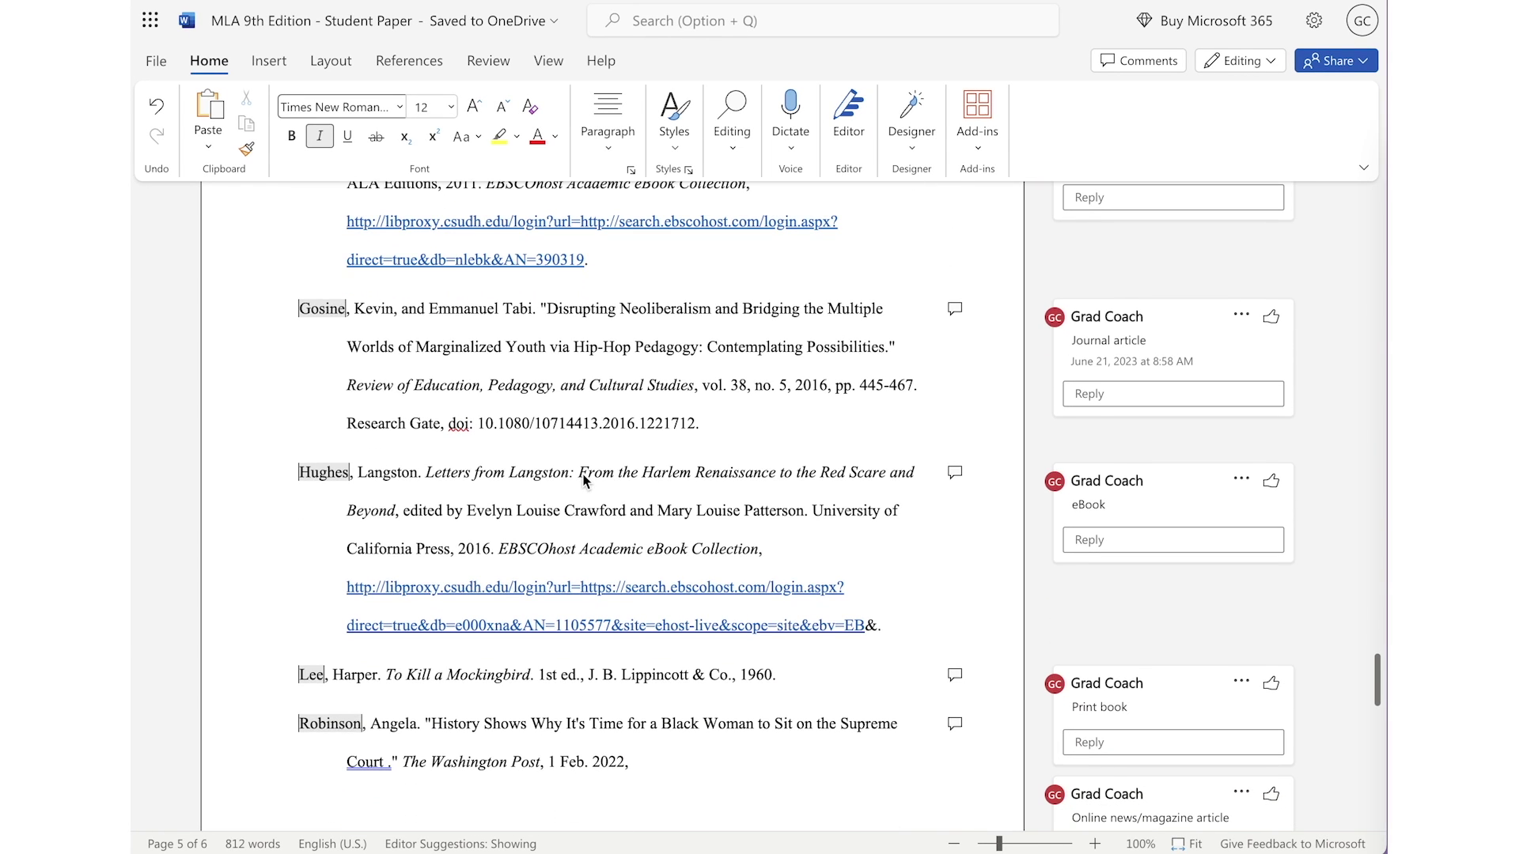
pyautogui.scroll(-5, 583, 480)
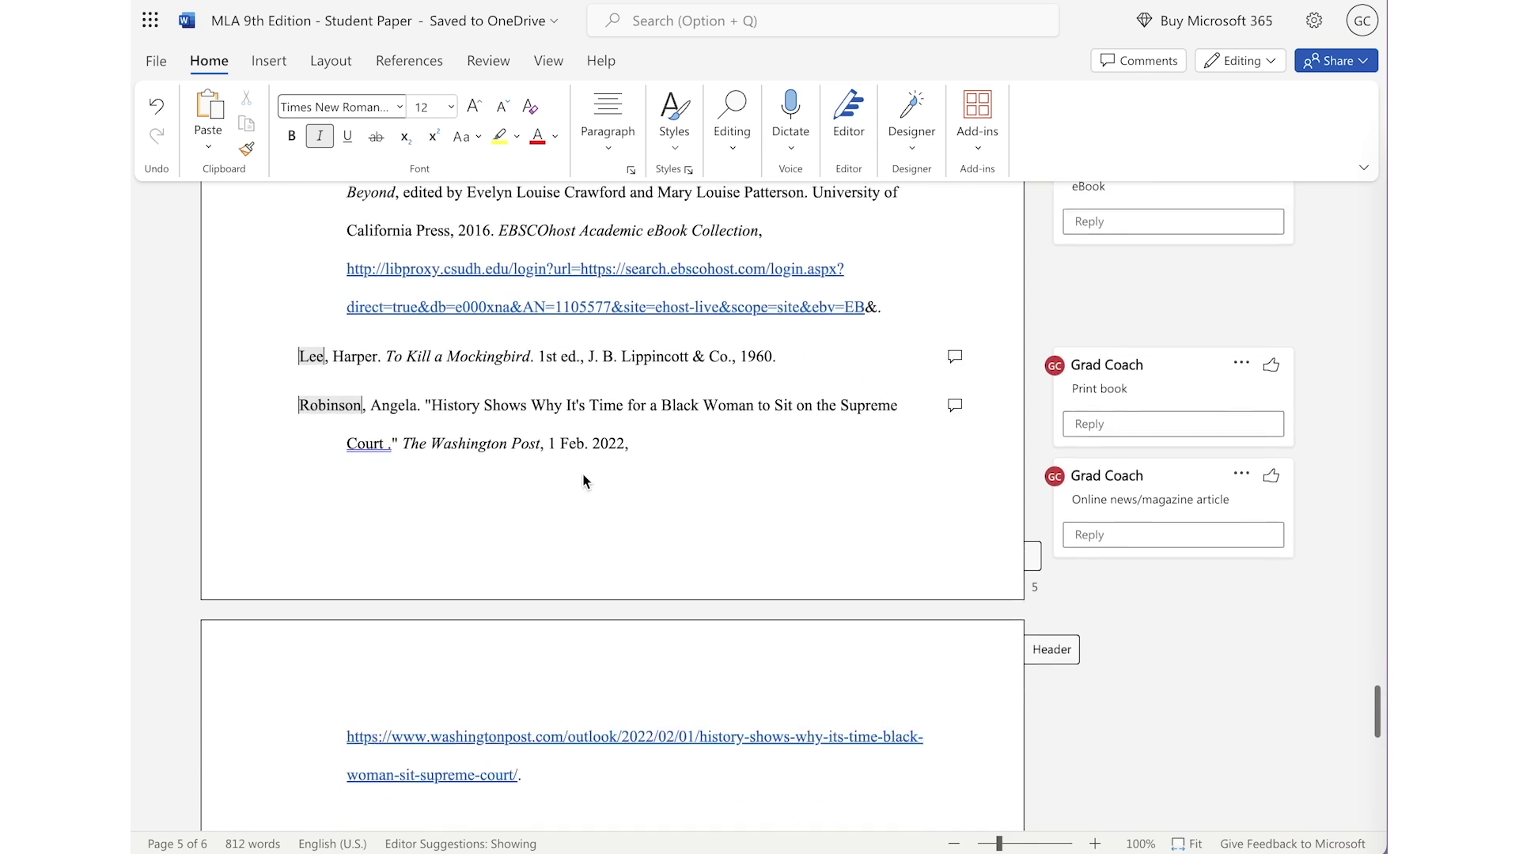
pyautogui.scroll(-1, 584, 480)
pyautogui.scroll(4, 584, 480)
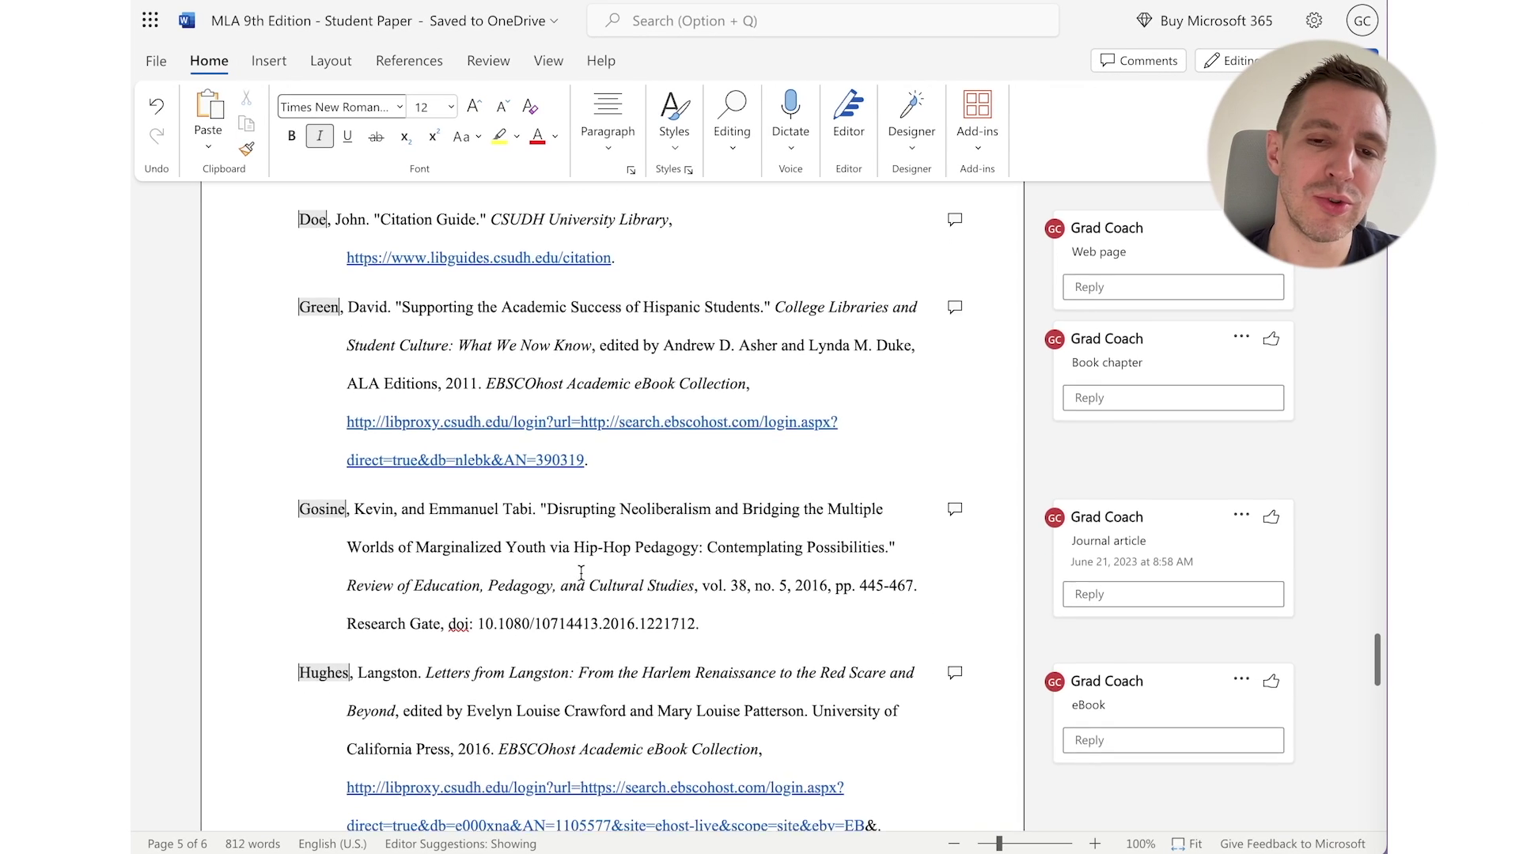
# Step: Compare the format of each commented source type in the Works Cited list, from the web page to the online news article
pyautogui.scroll(-1, 580, 571)
pyautogui.scroll(-5, 580, 571)
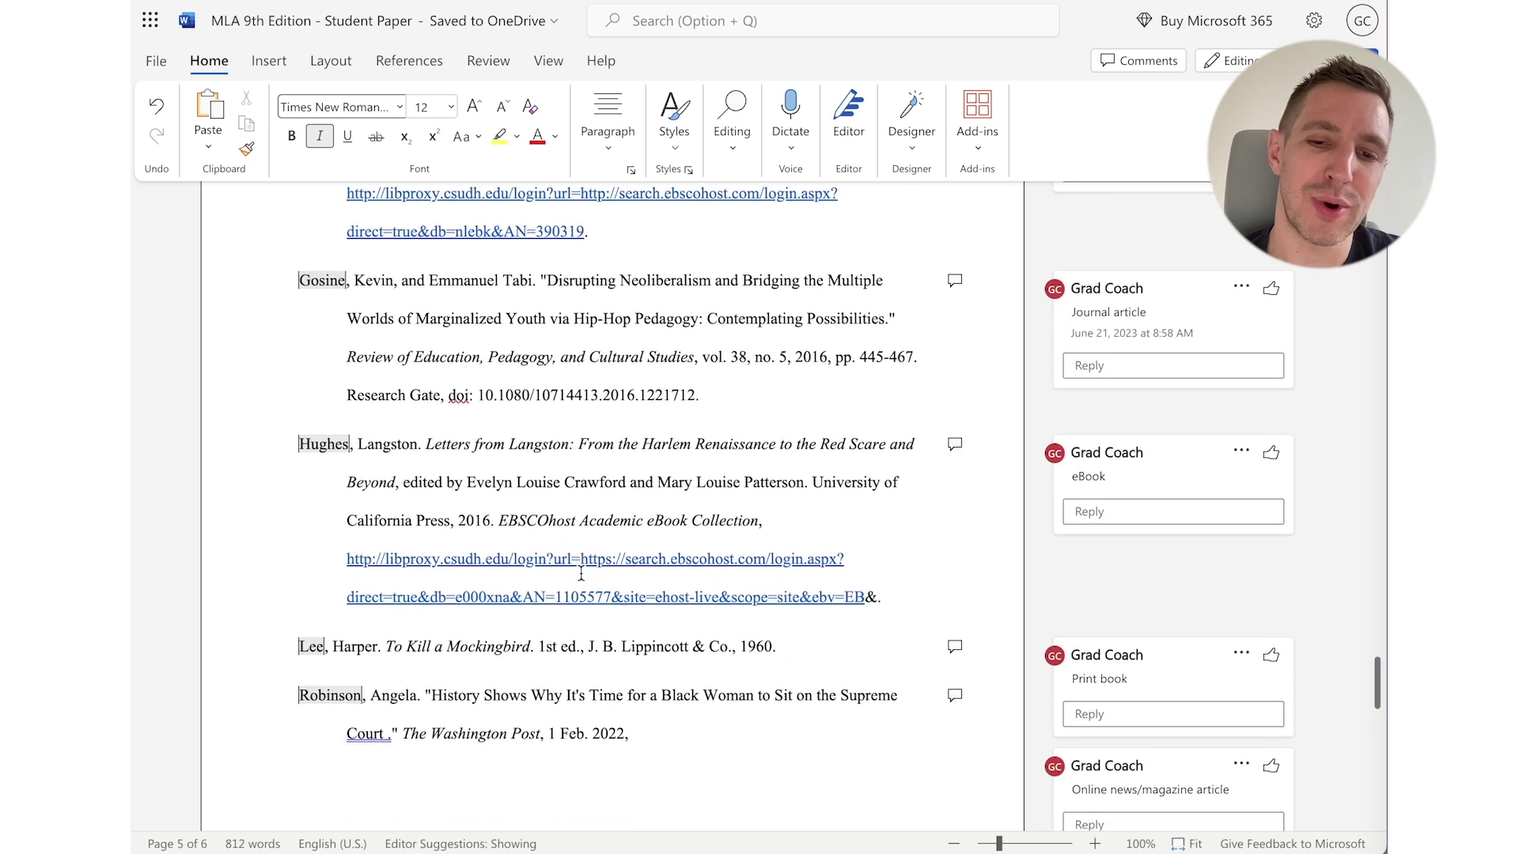
pyautogui.scroll(-1, 601, 526)
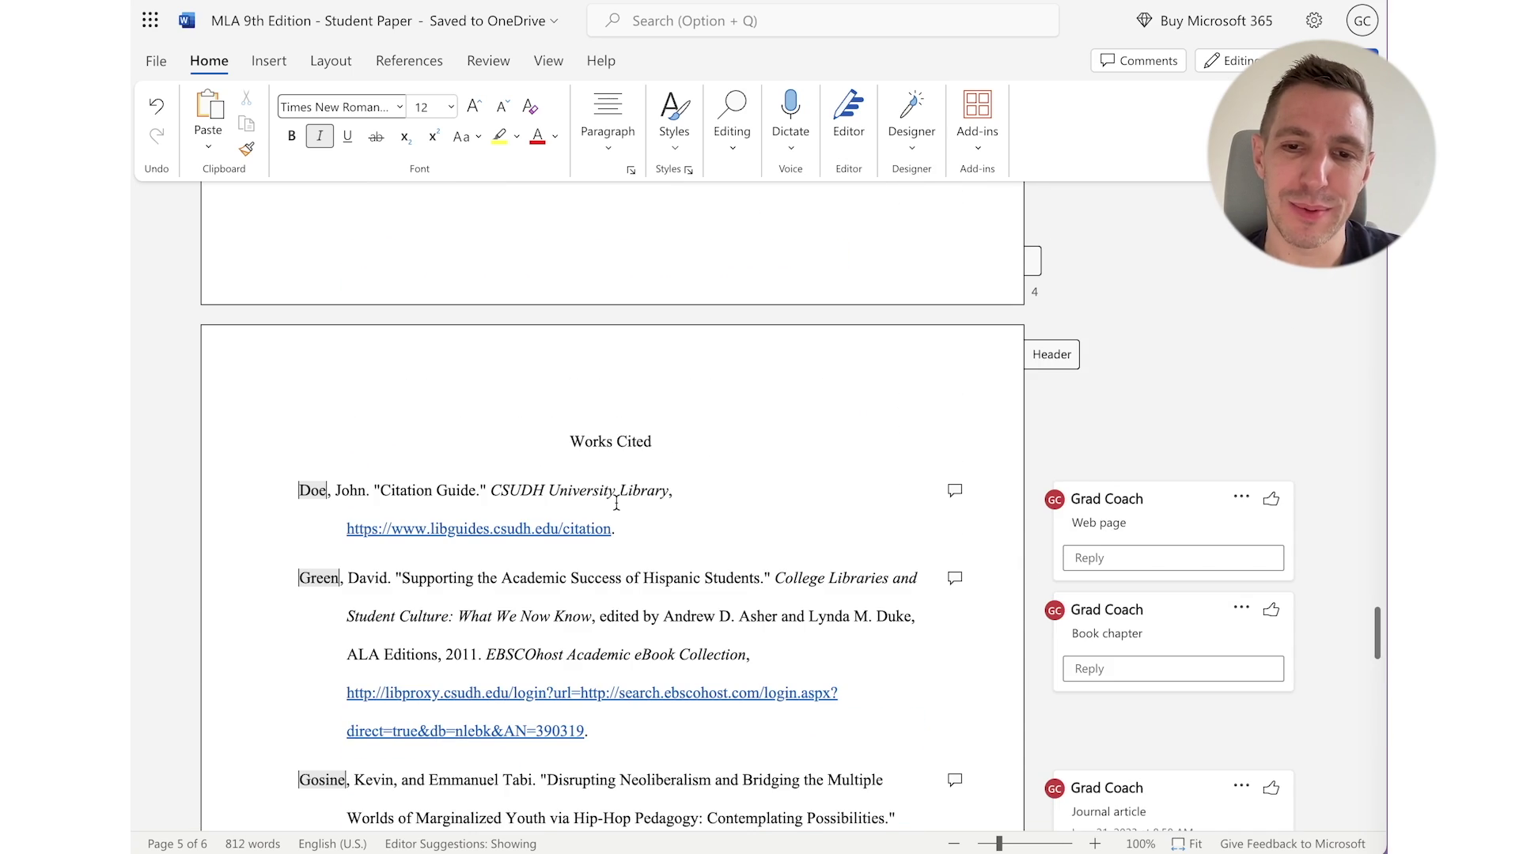
pyautogui.scroll(-5, 616, 503)
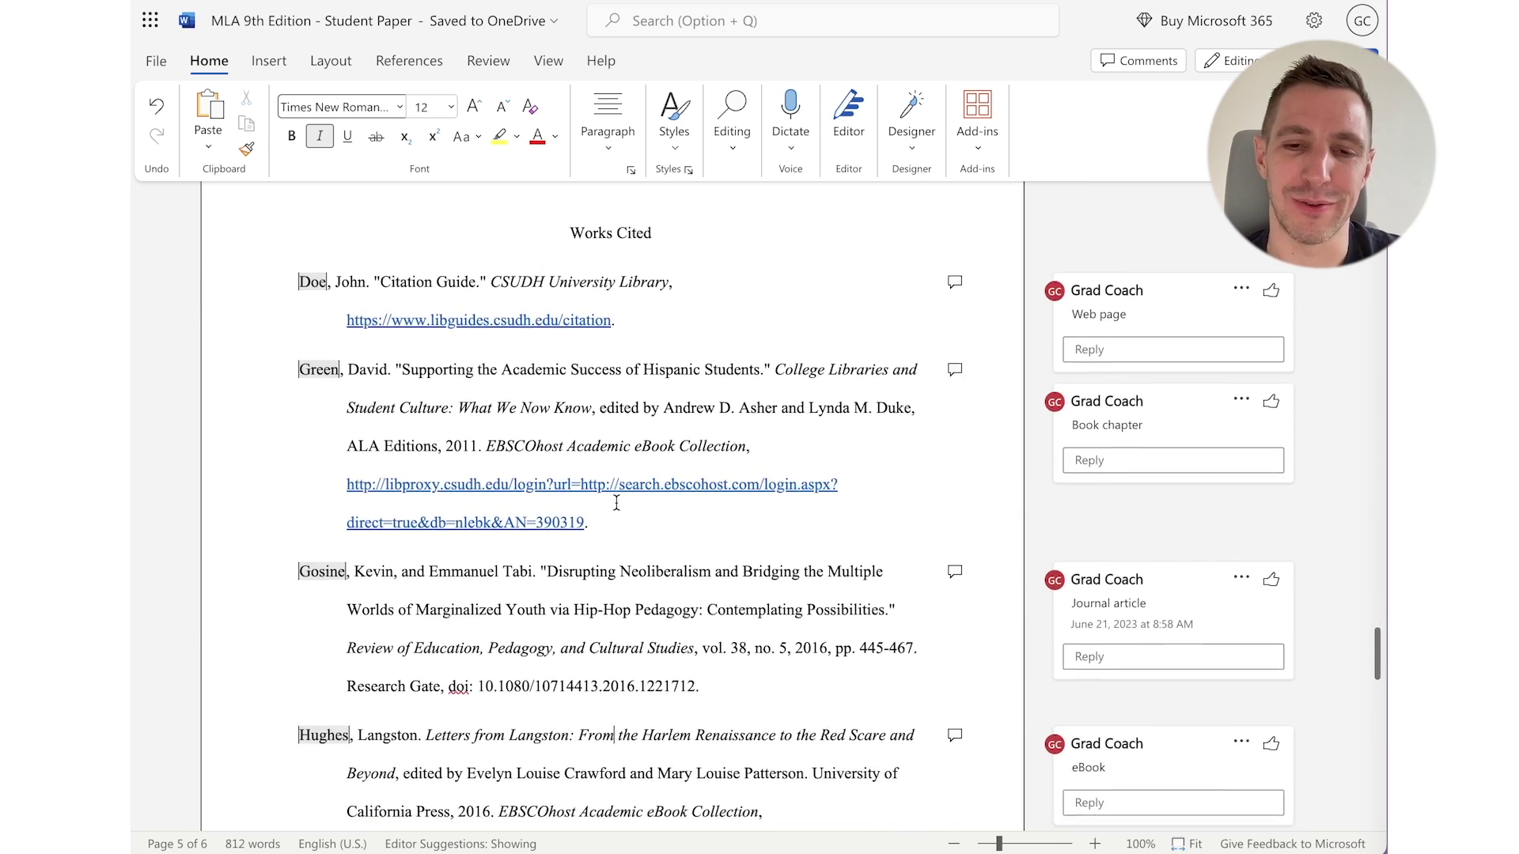
pyautogui.scroll(-4, 609, 504)
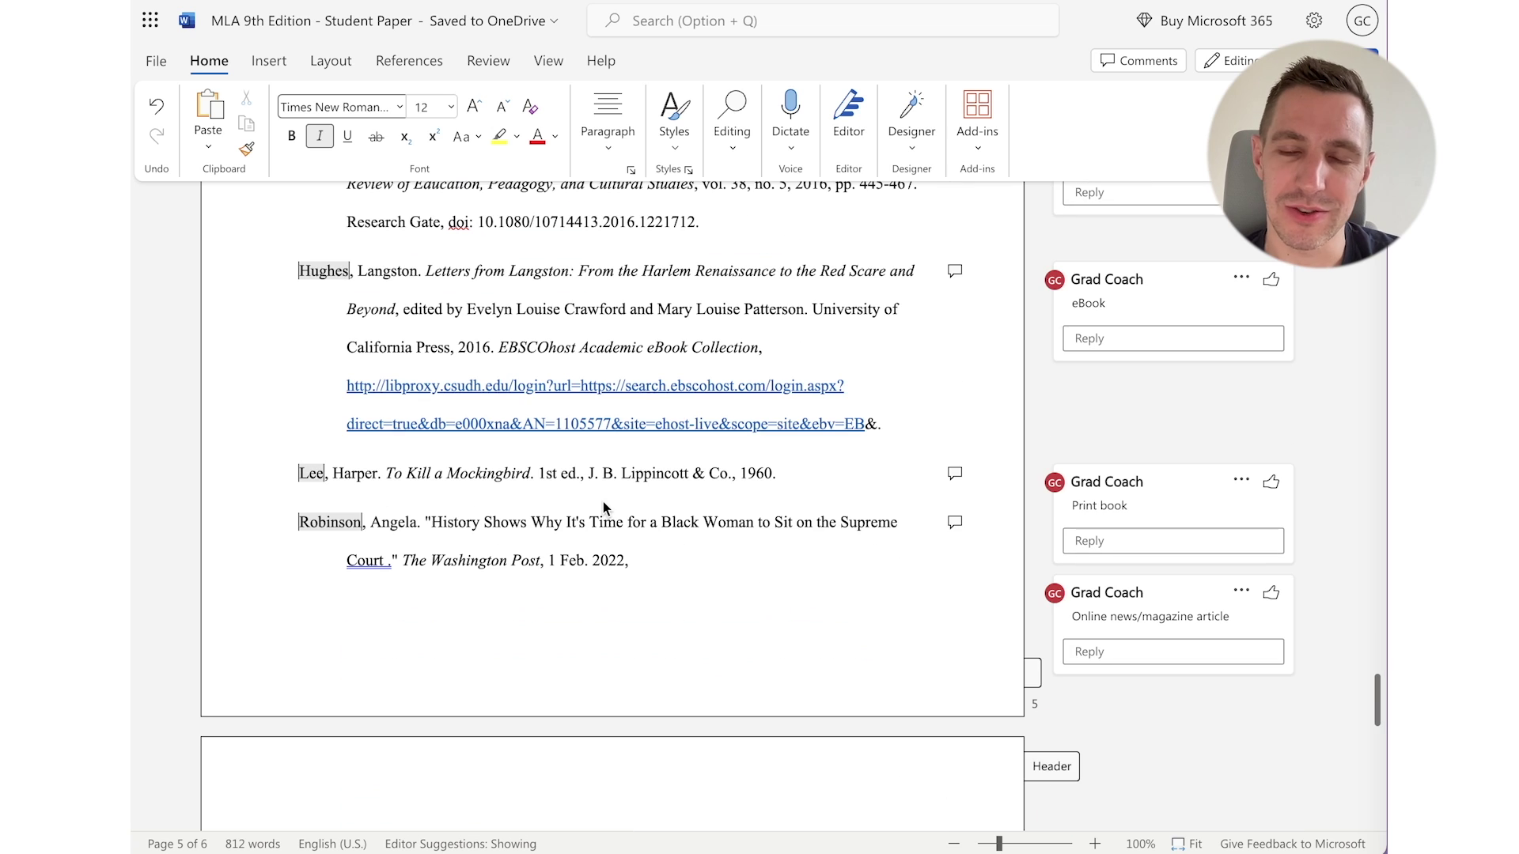
pyautogui.scroll(-3, 599, 500)
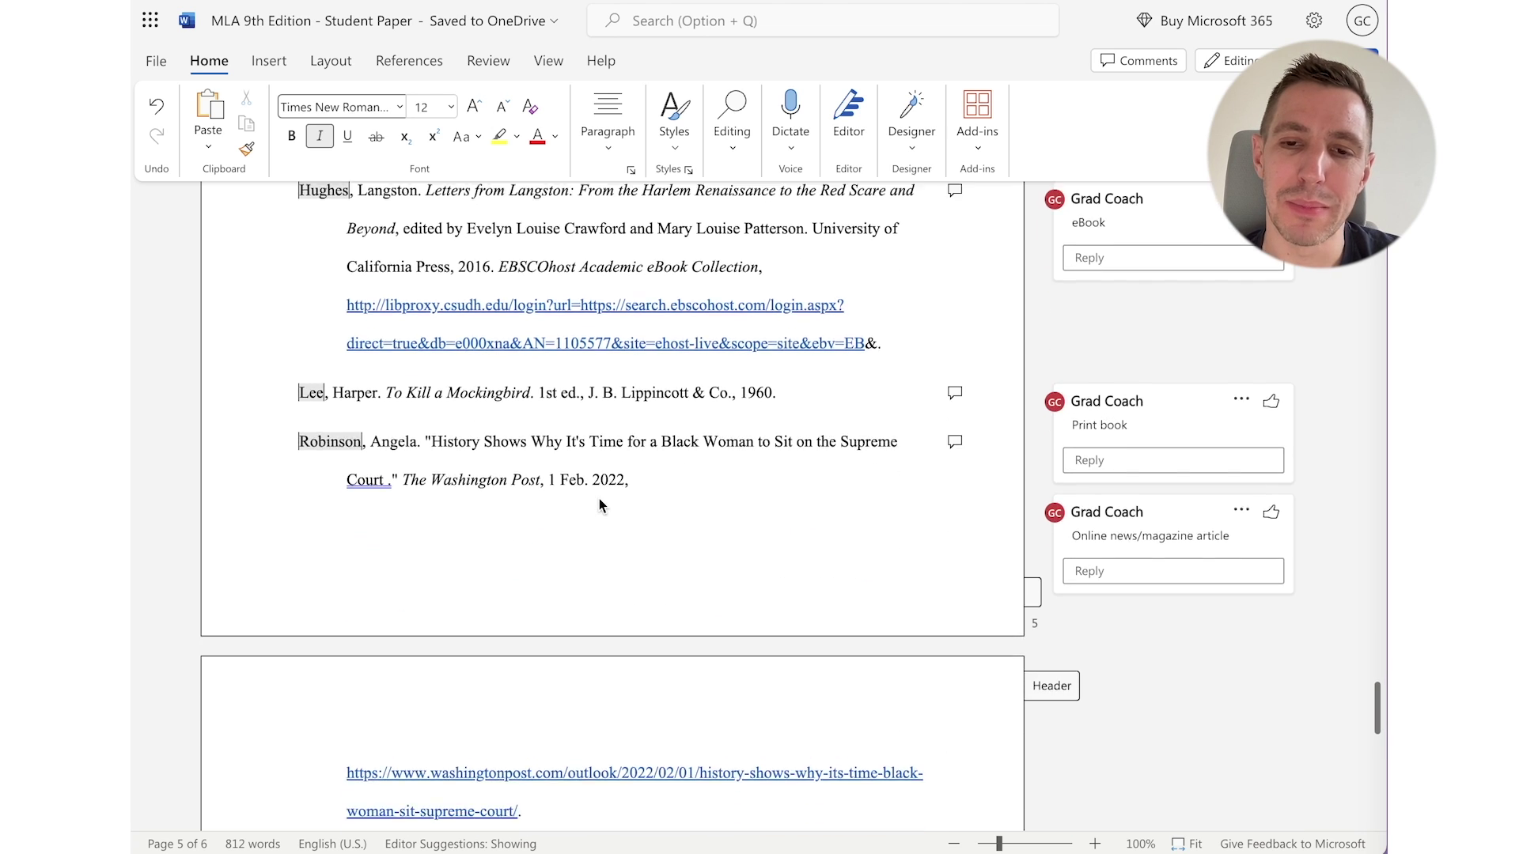
pyautogui.scroll(7, 600, 503)
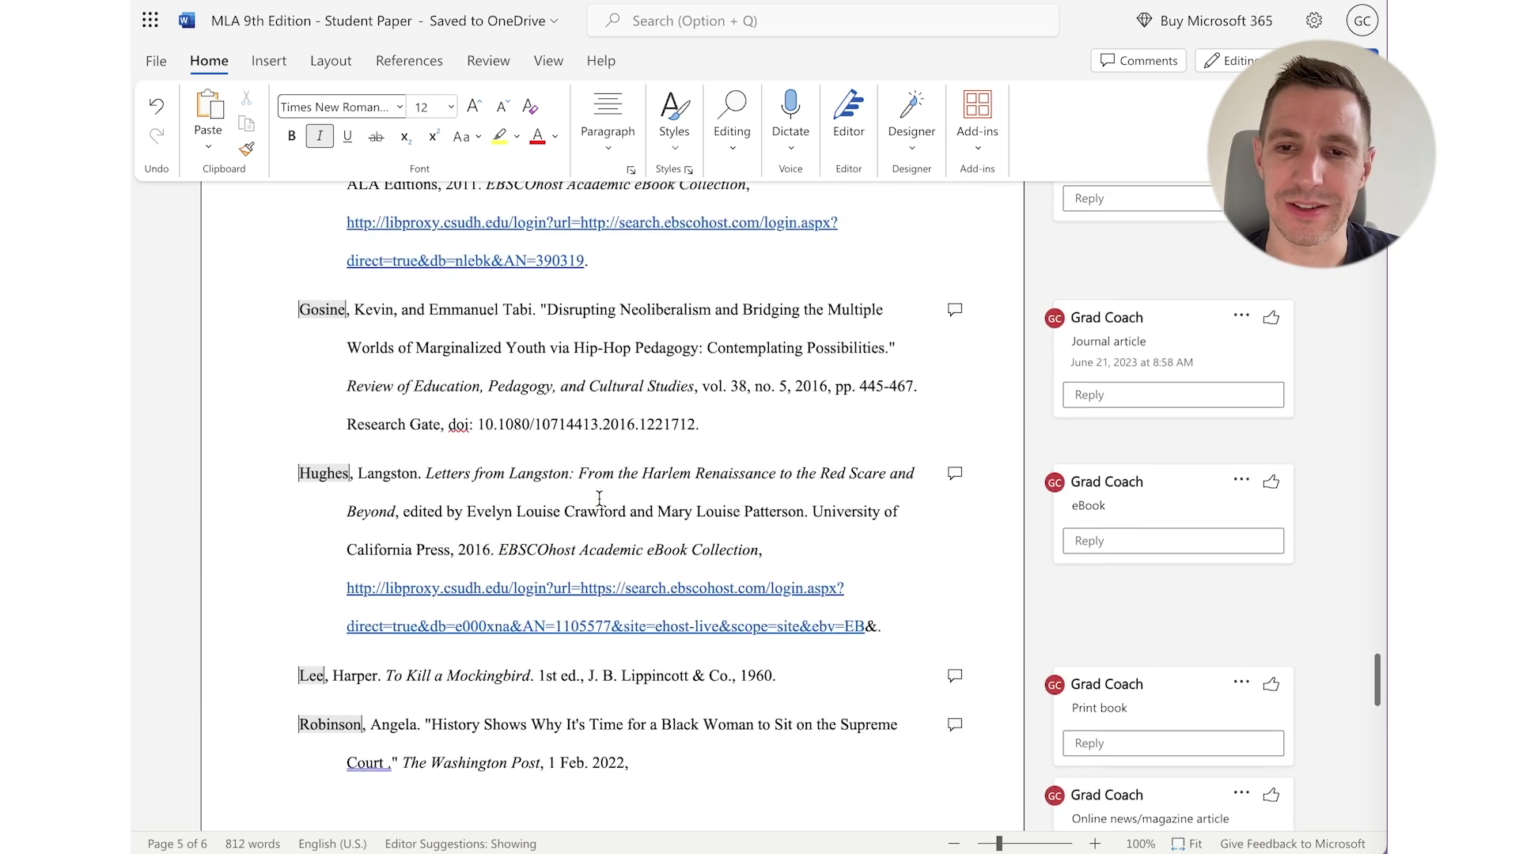
pyautogui.scroll(2, 600, 500)
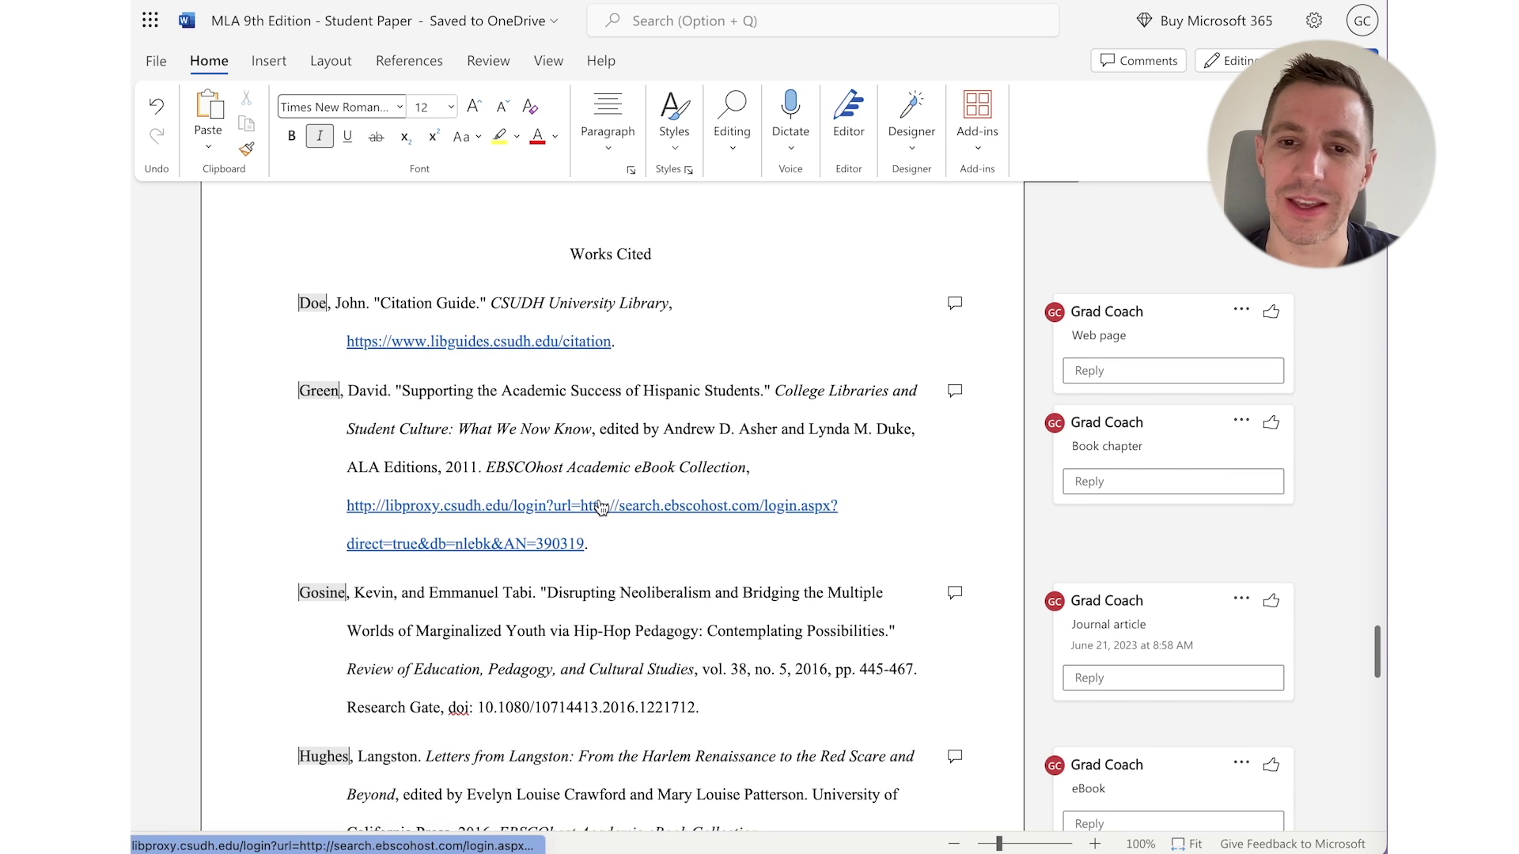